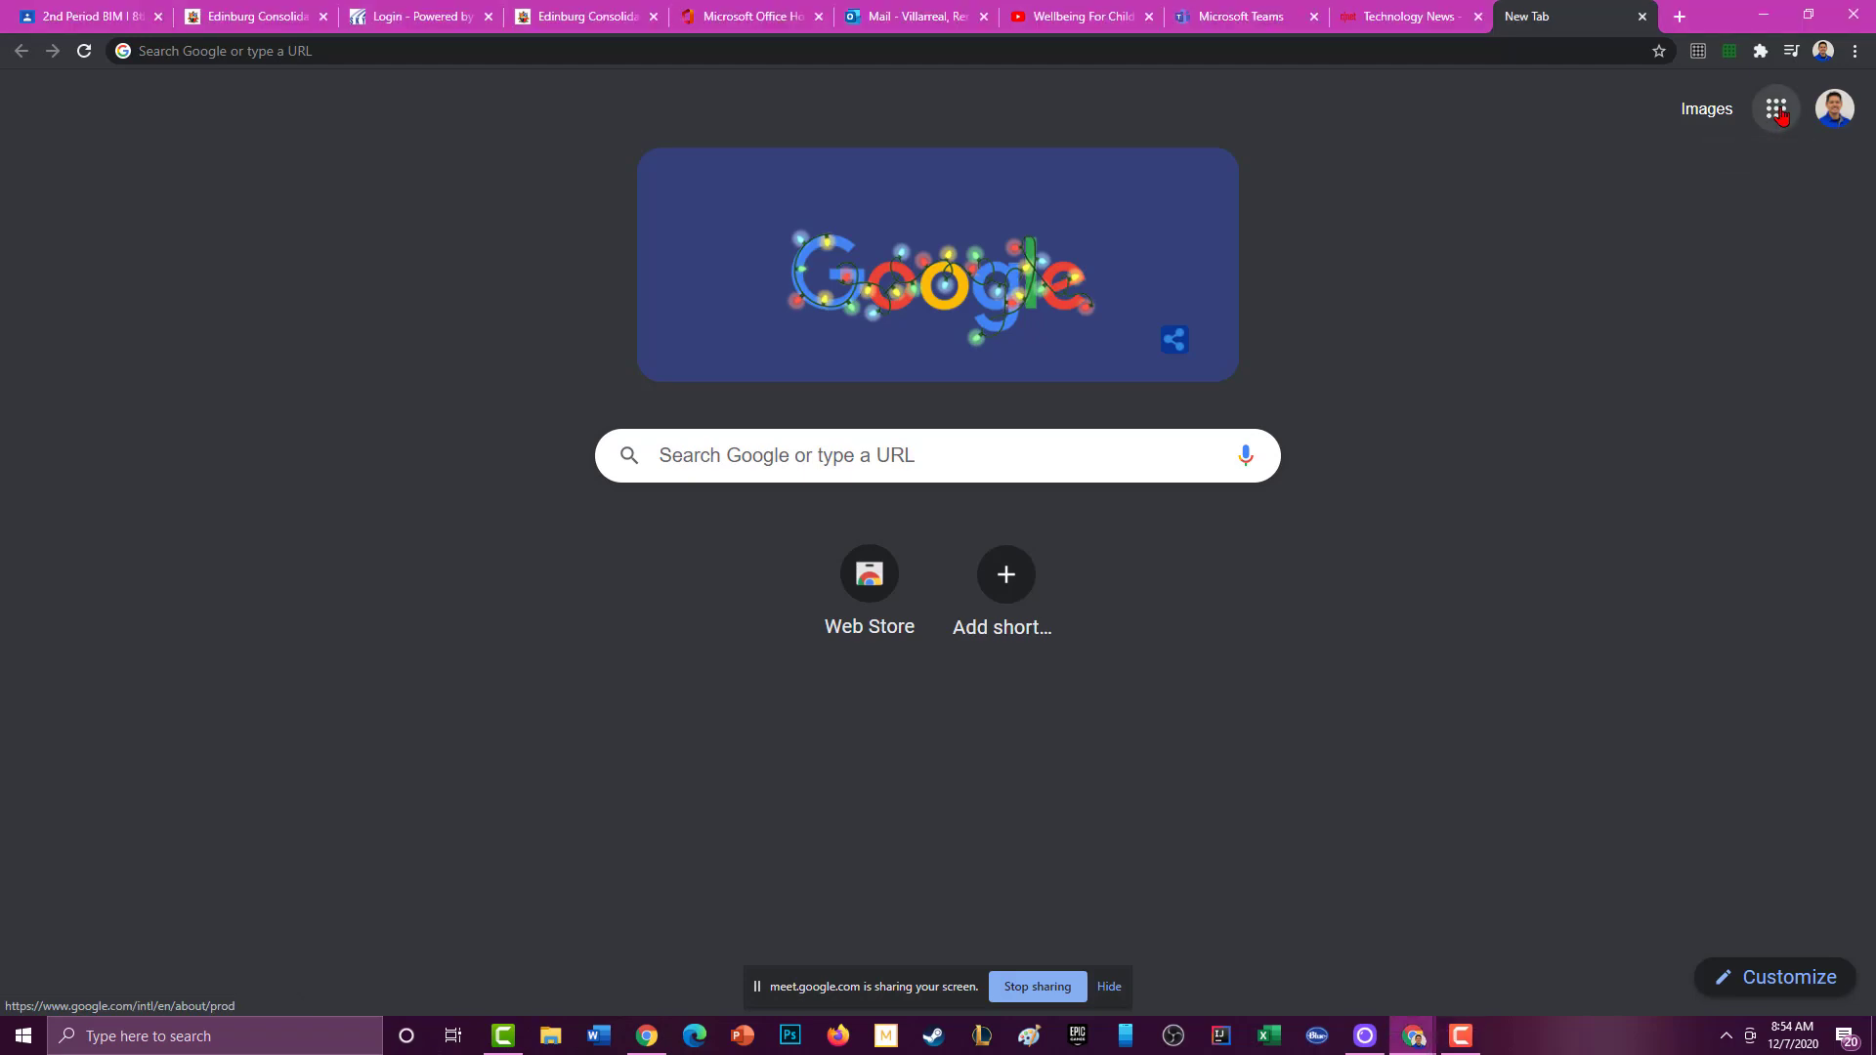
# Open Google Sheets from the new browser tab.
pyautogui.click(1779, 112)
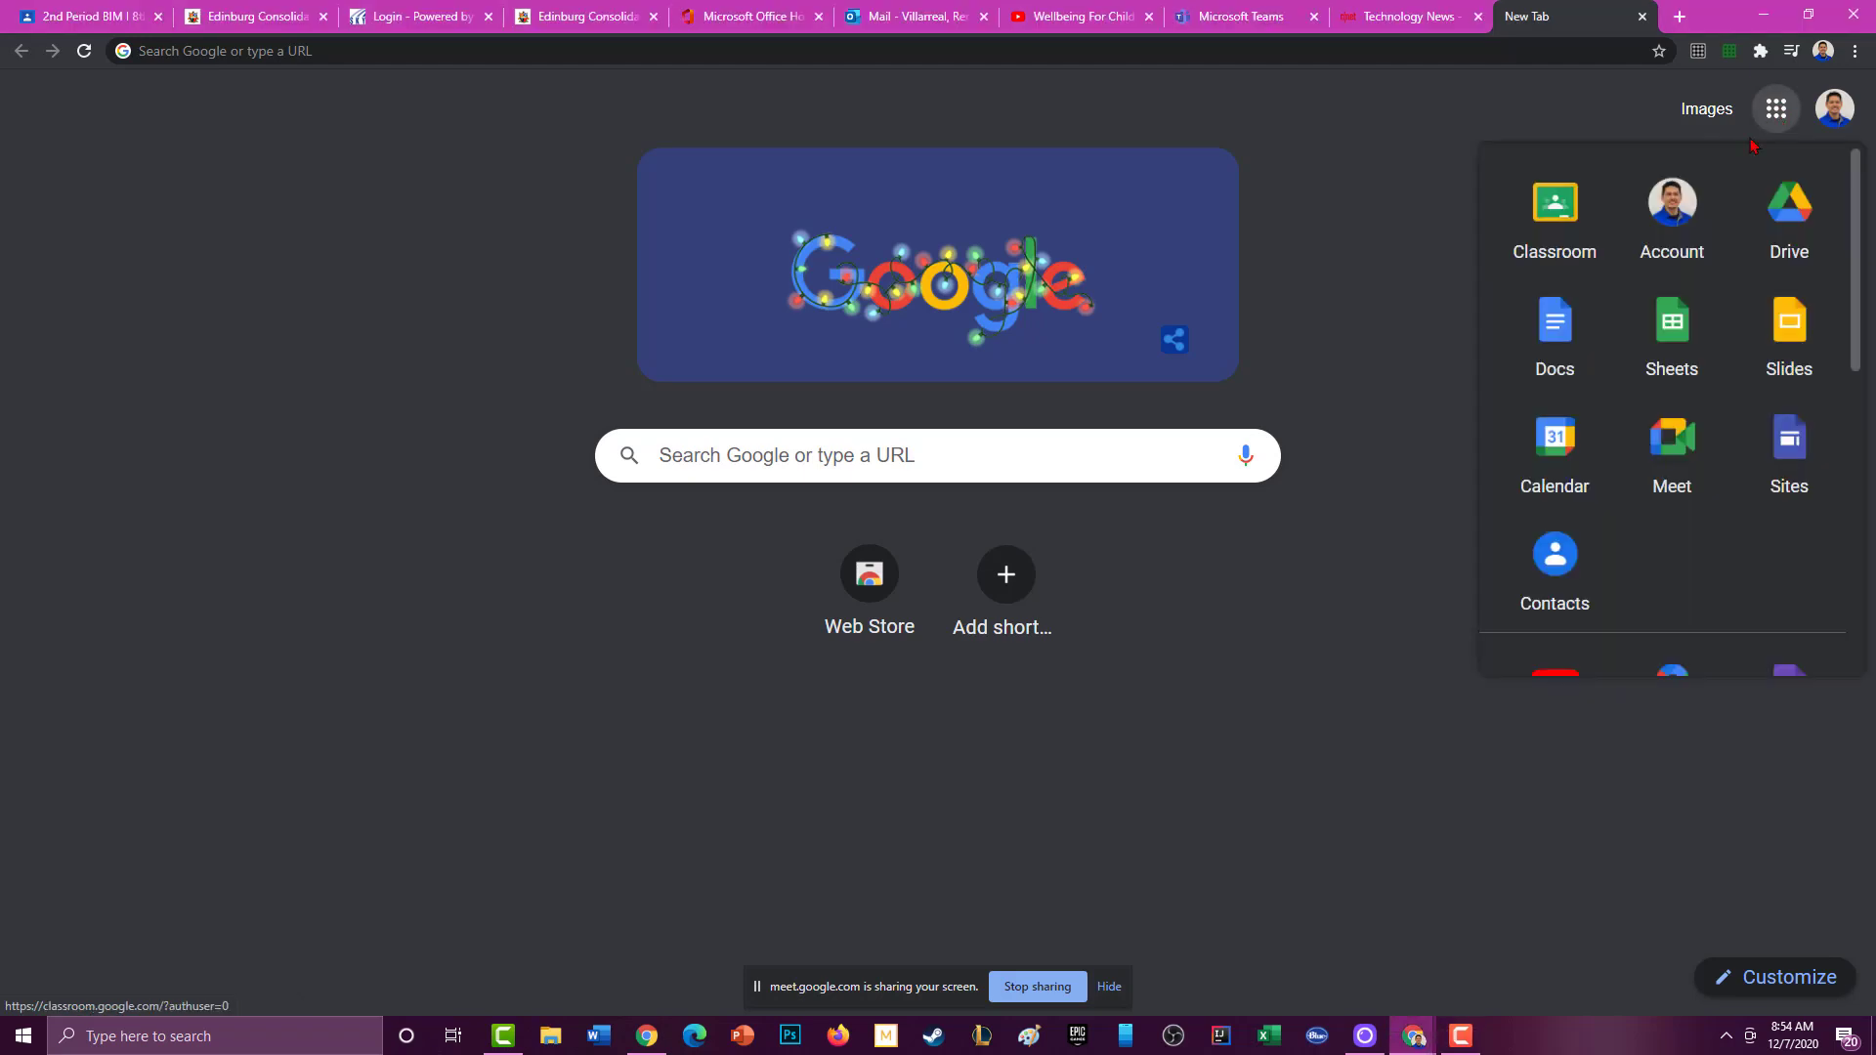
pyautogui.click(1676, 339)
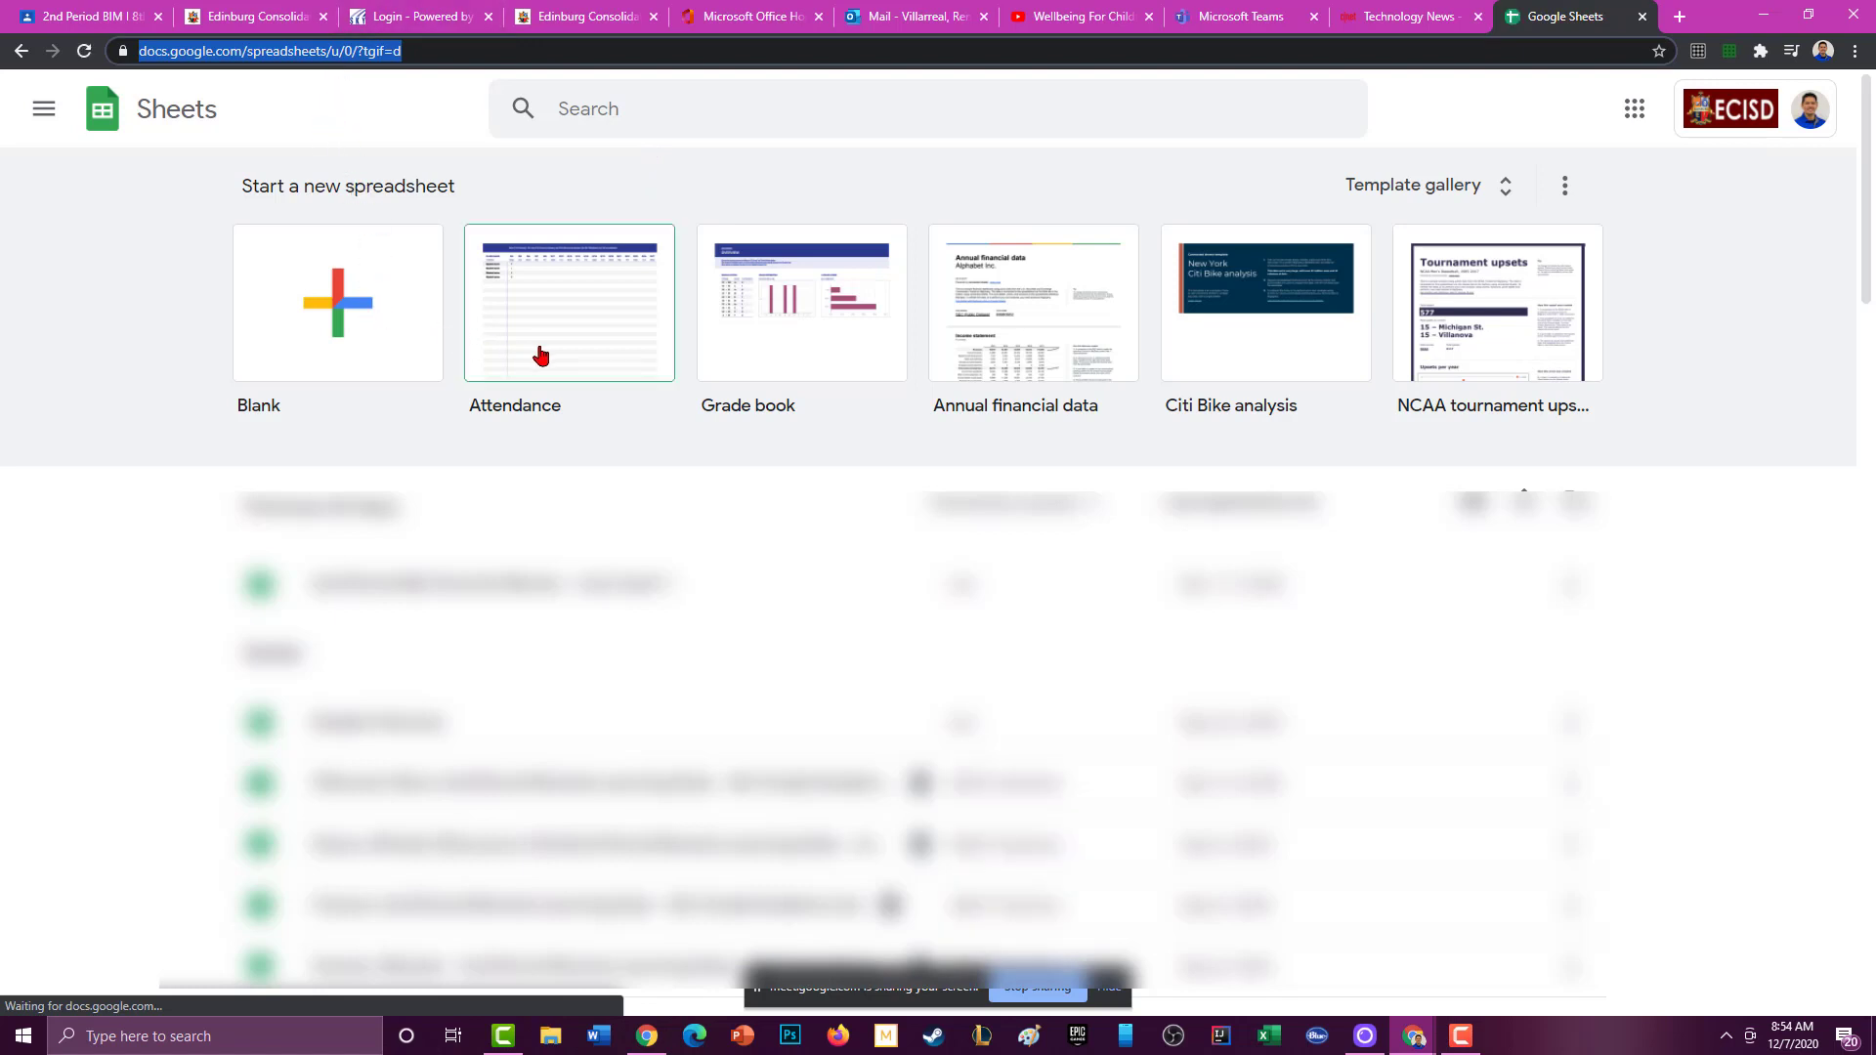
# Examine the General spreadsheet templates in the template gallery, including the Personal and Work categories, and return to the Sheets home page.
pyautogui.click(1506, 208)
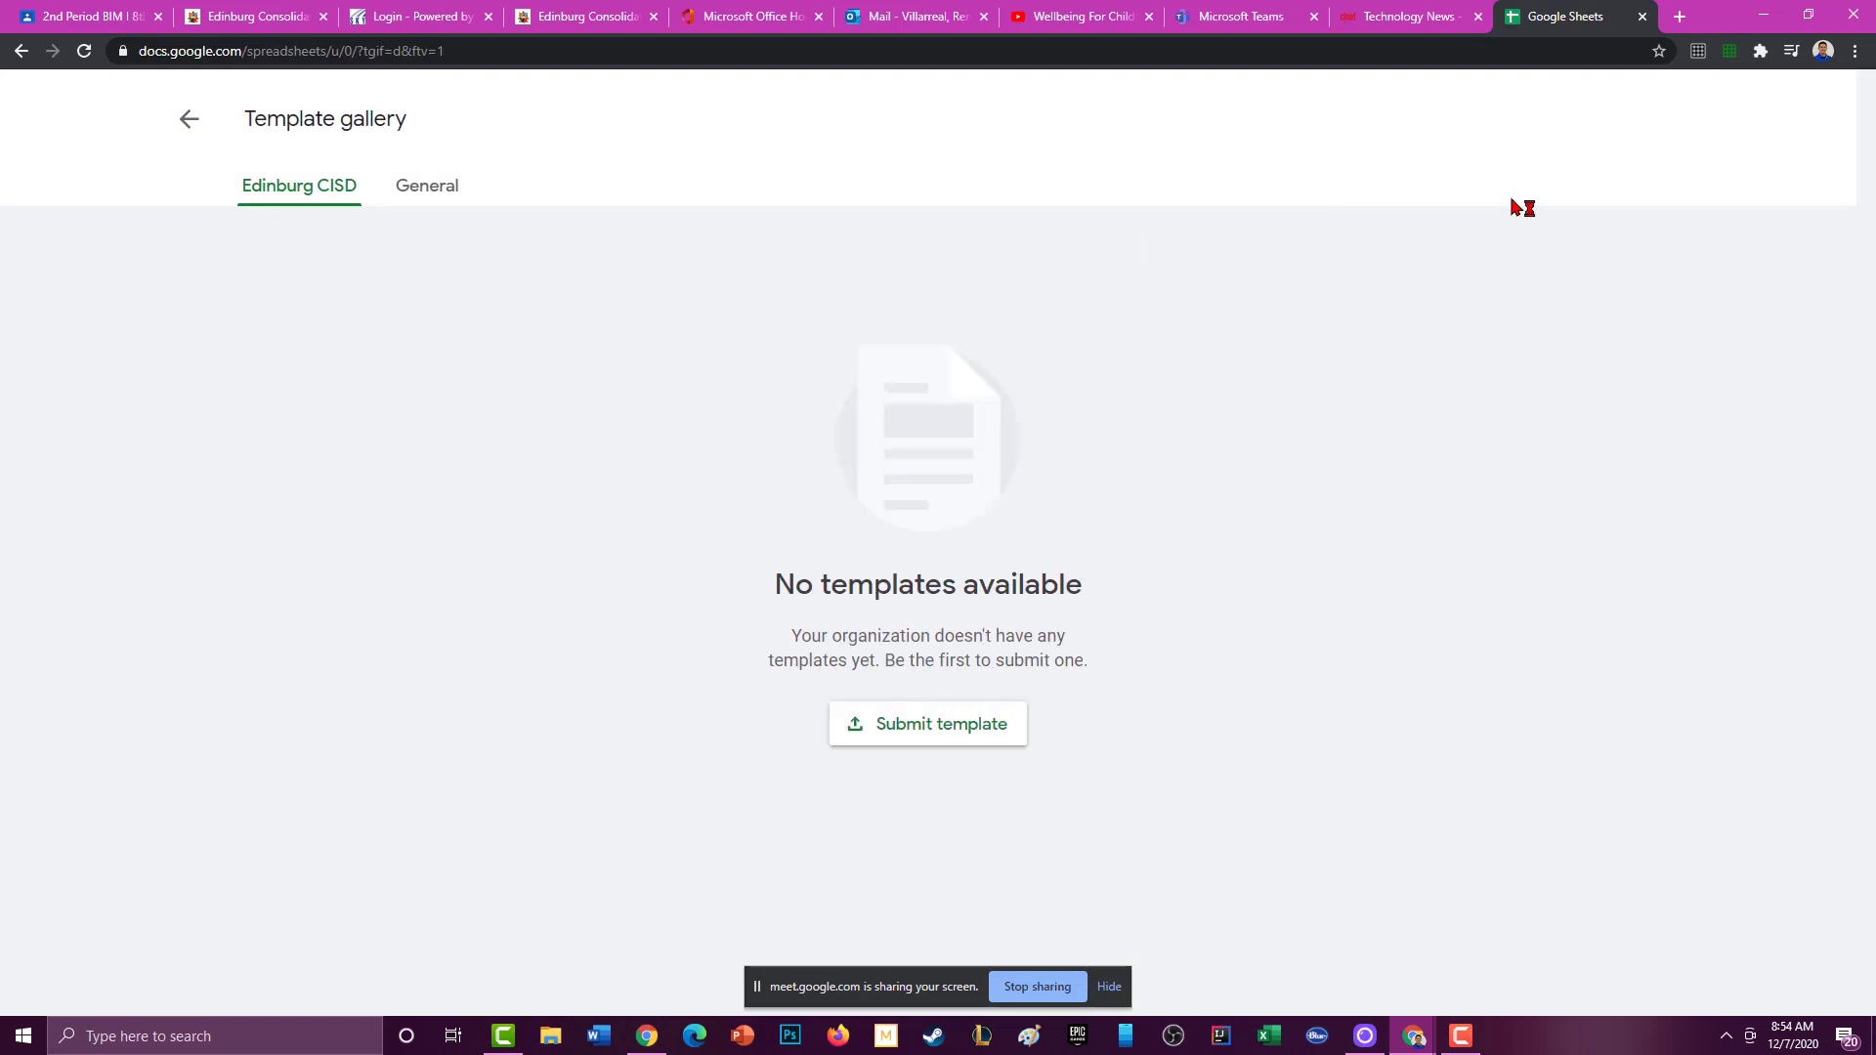
pyautogui.click(415, 181)
pyautogui.scroll(-2, 873, 505)
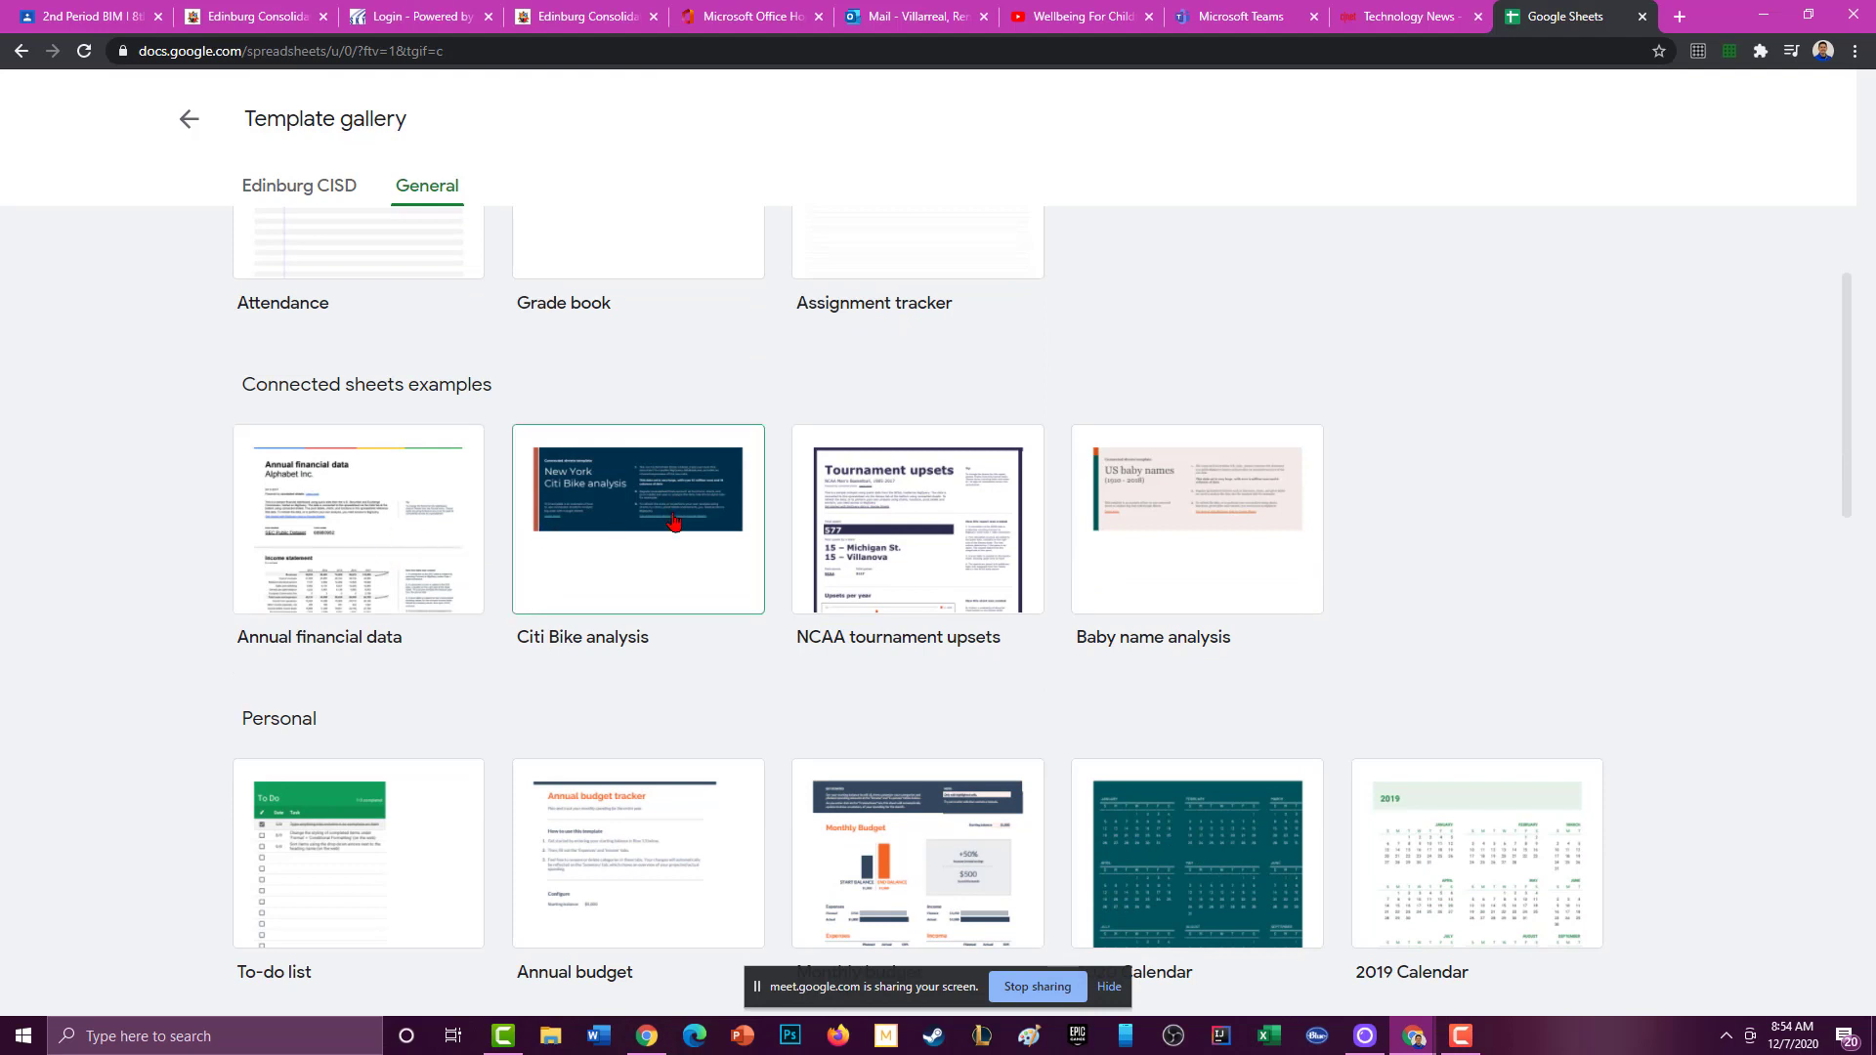
pyautogui.scroll(-2, 978, 538)
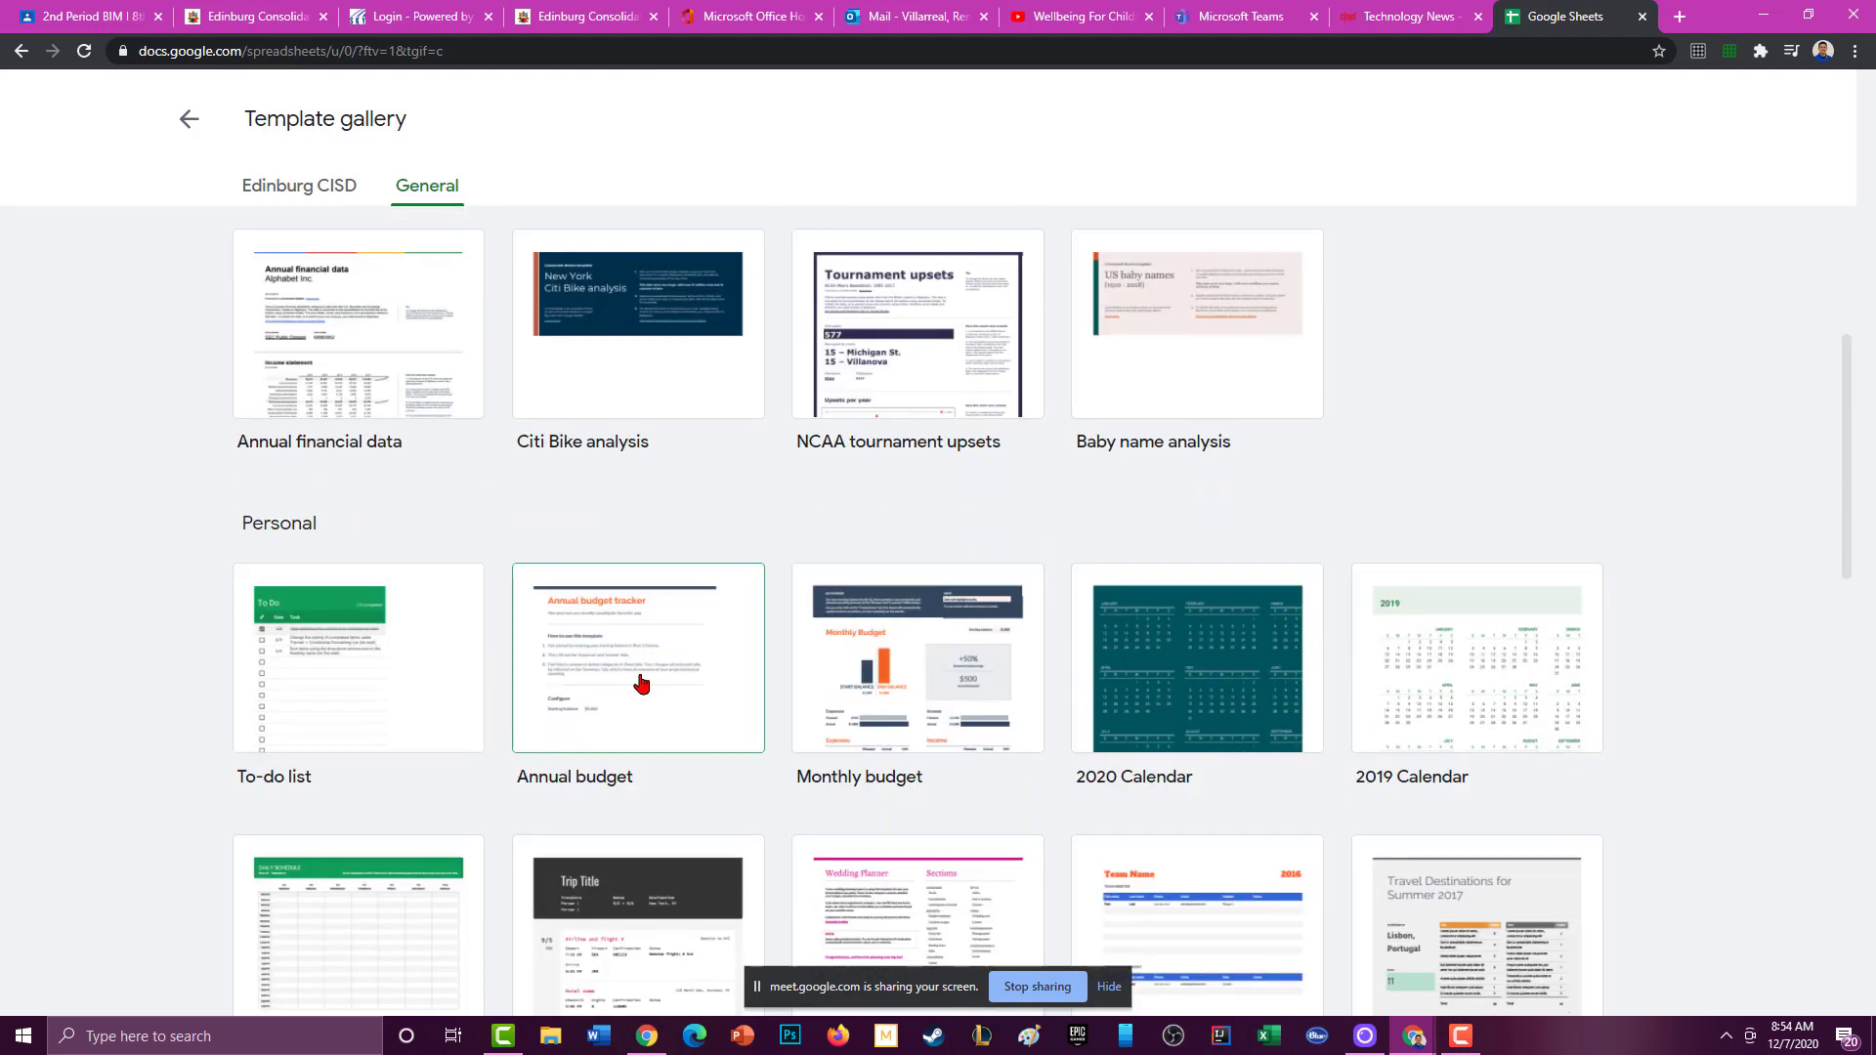
pyautogui.scroll(-3, 1197, 677)
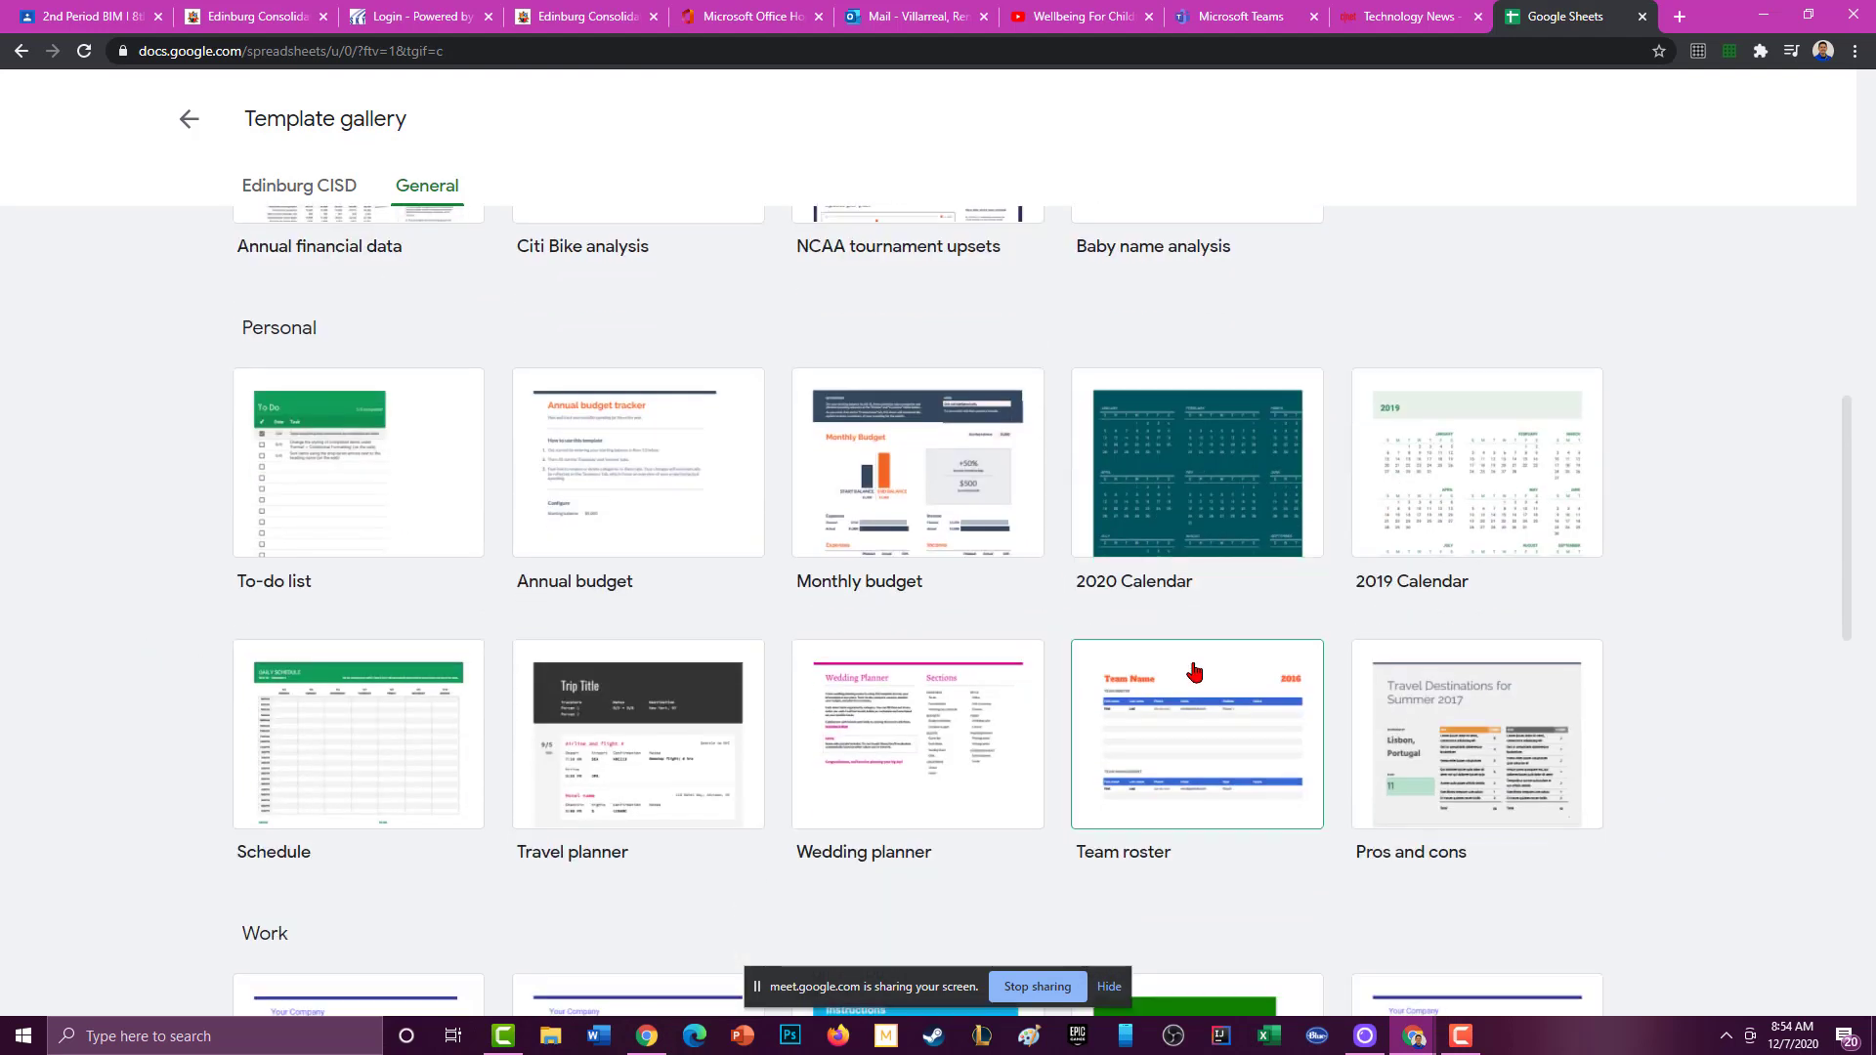
pyautogui.scroll(-1, 1102, 721)
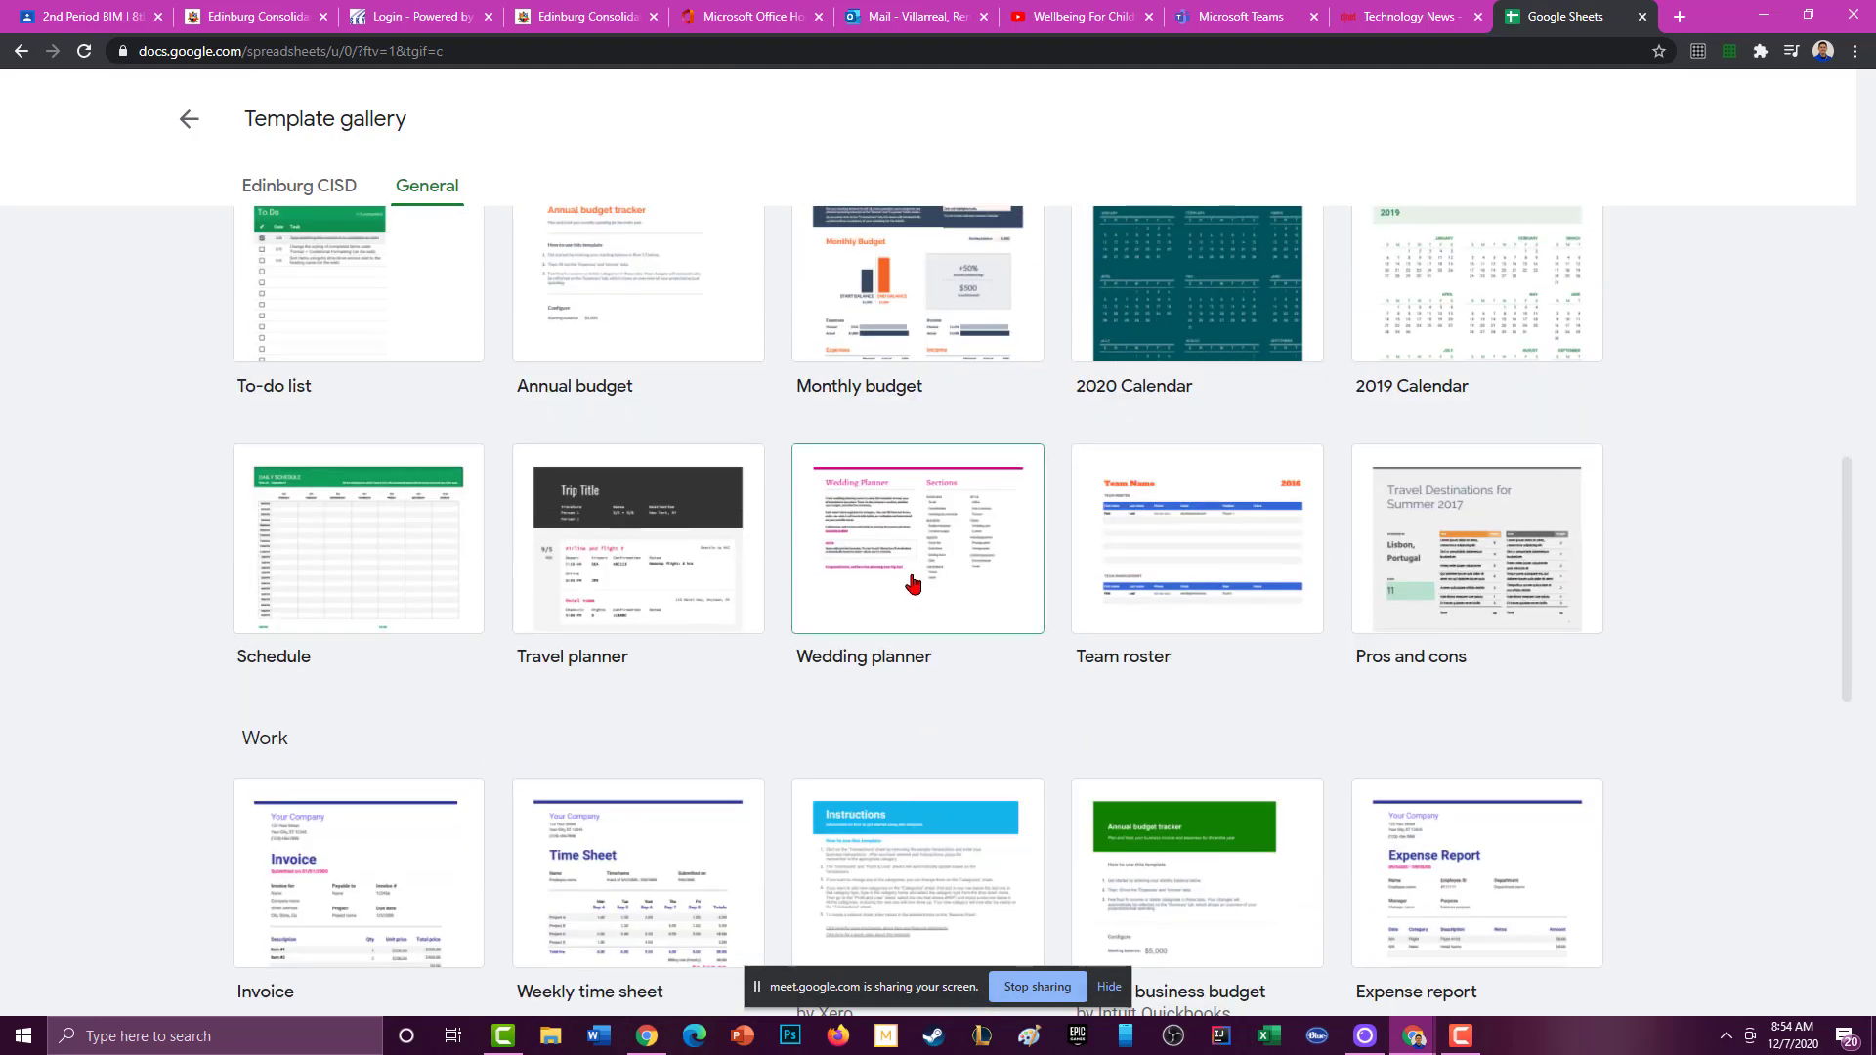
pyautogui.scroll(-2, 1367, 561)
pyautogui.scroll(-4, 1349, 572)
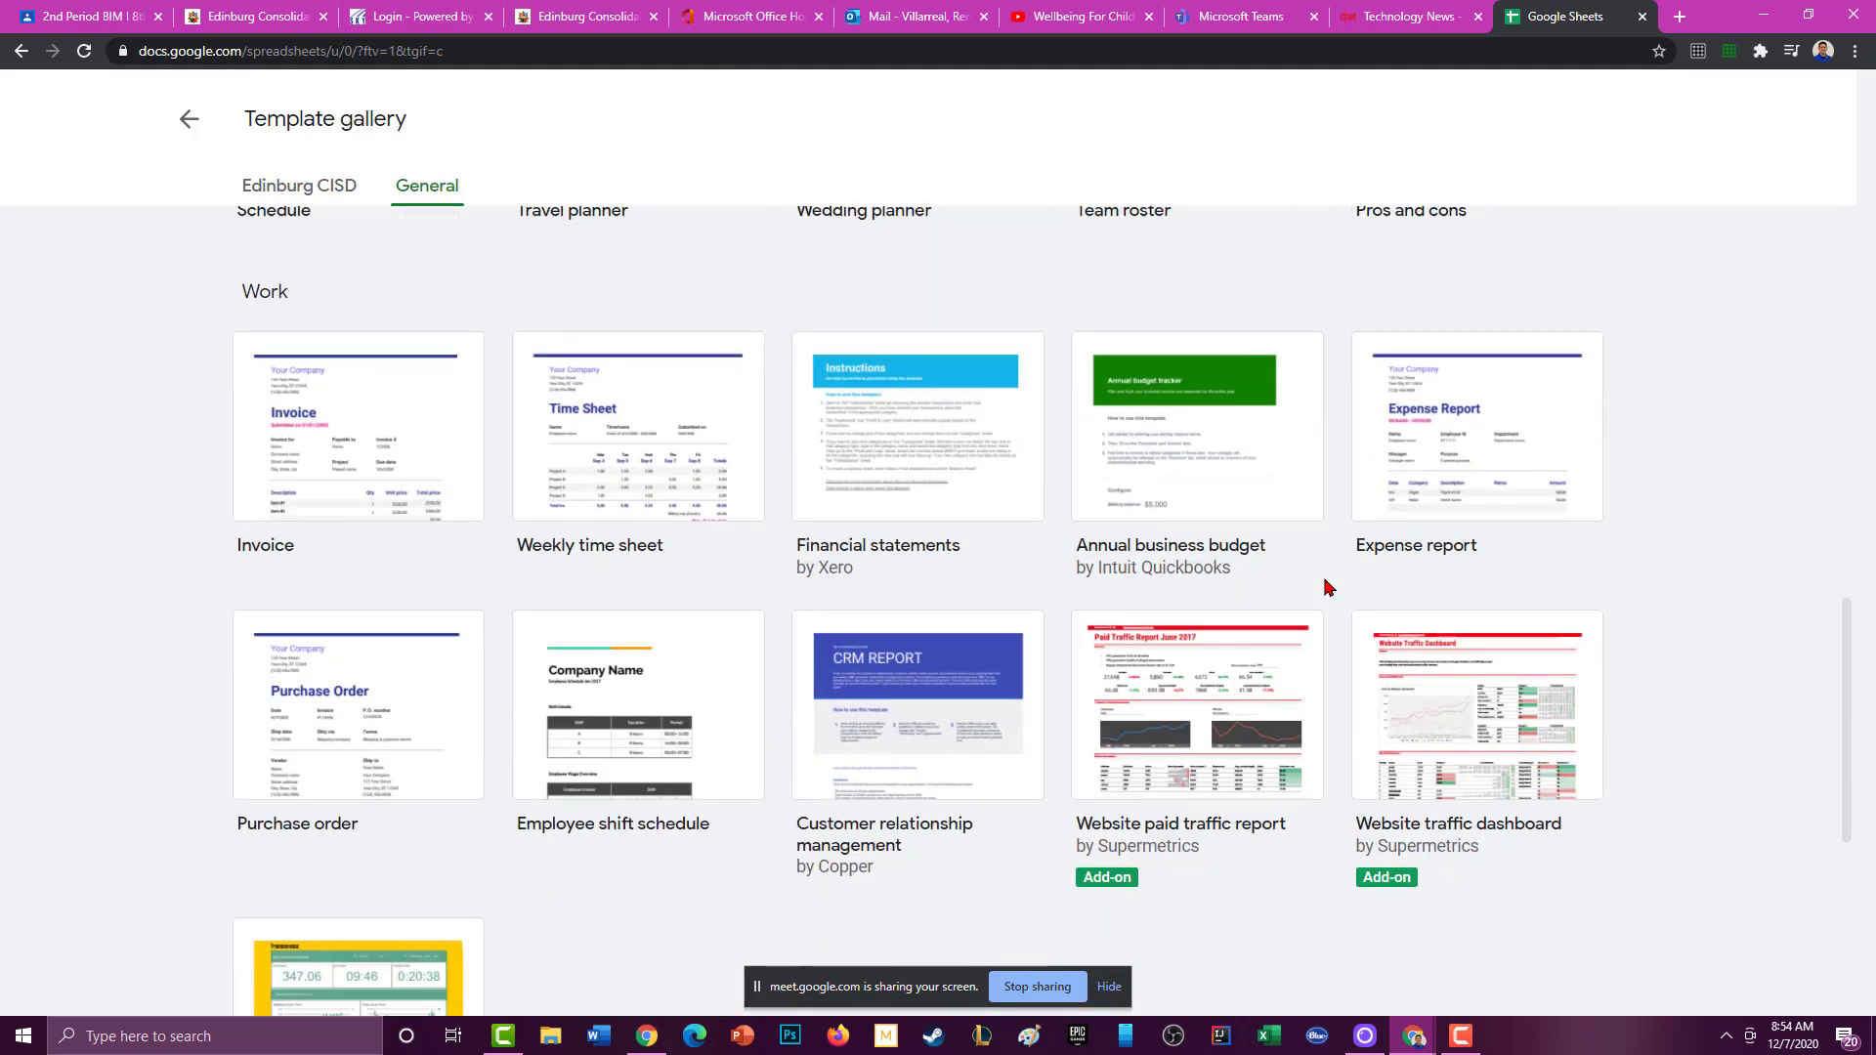
pyautogui.scroll(3, 997, 547)
pyautogui.scroll(10, 997, 548)
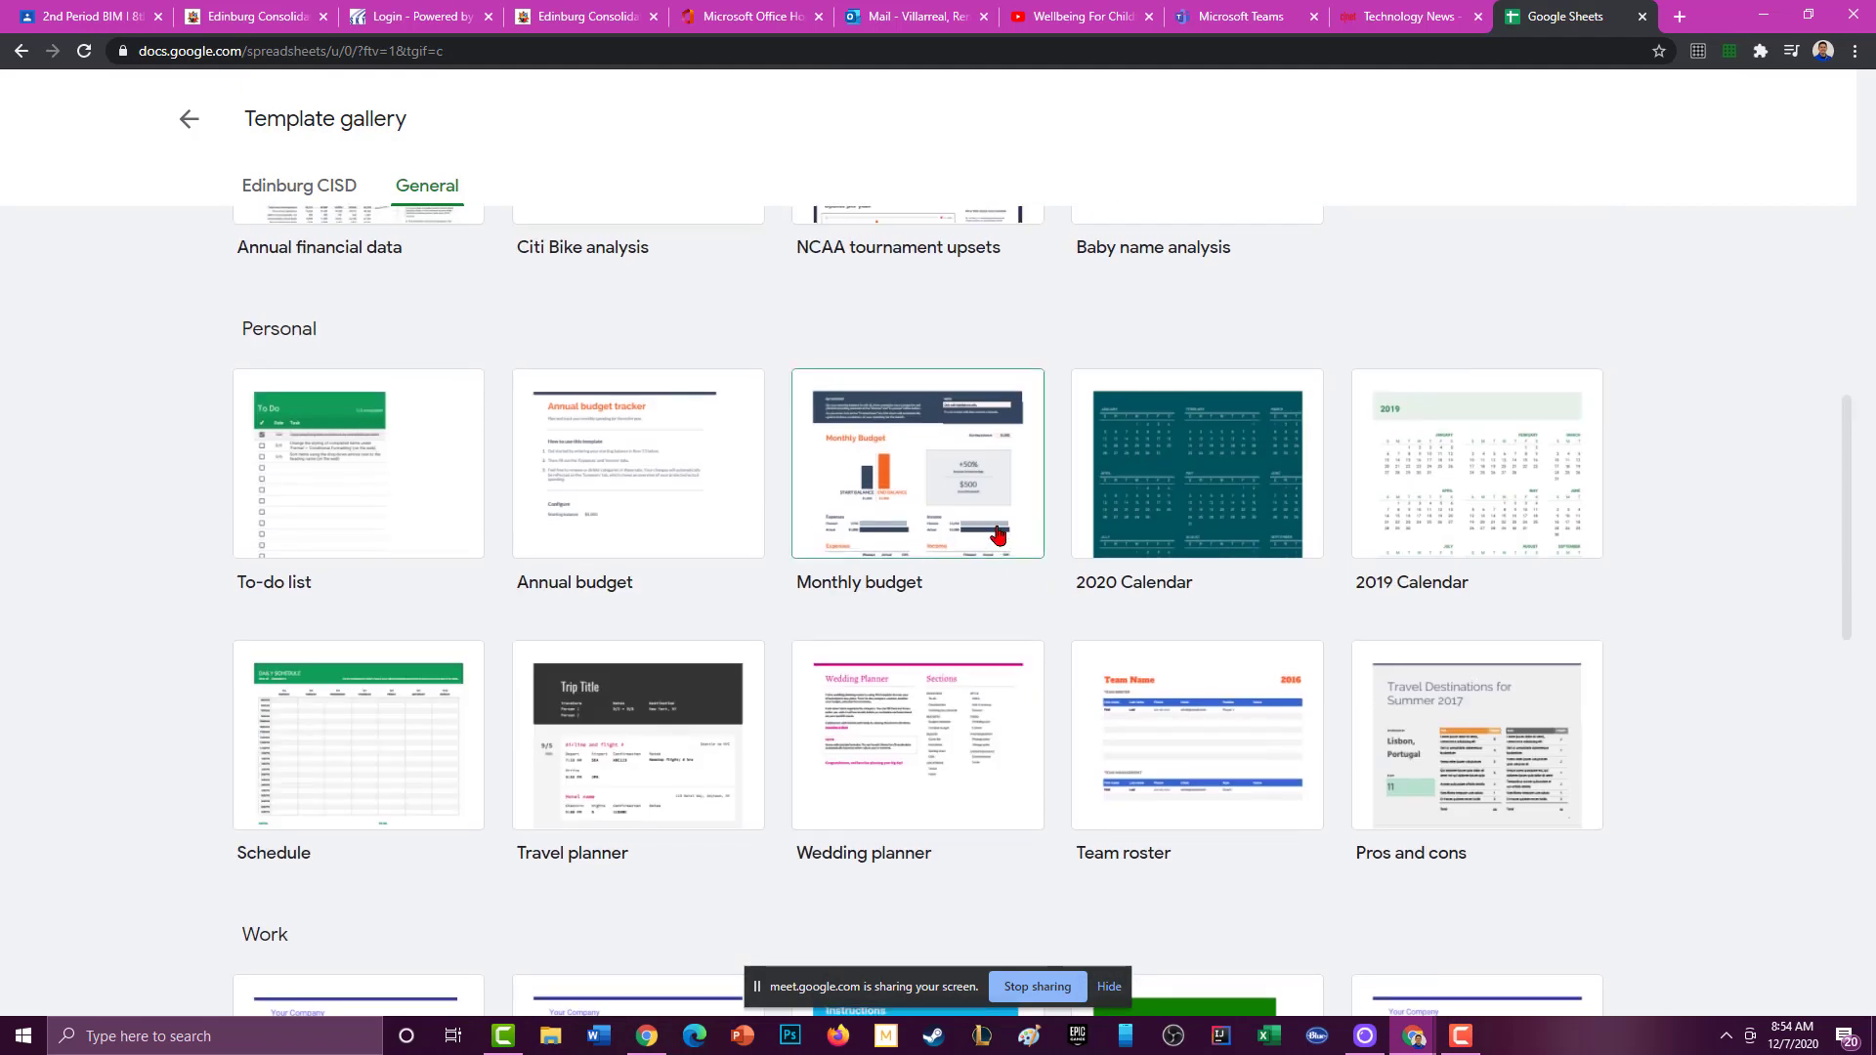
pyautogui.click(201, 127)
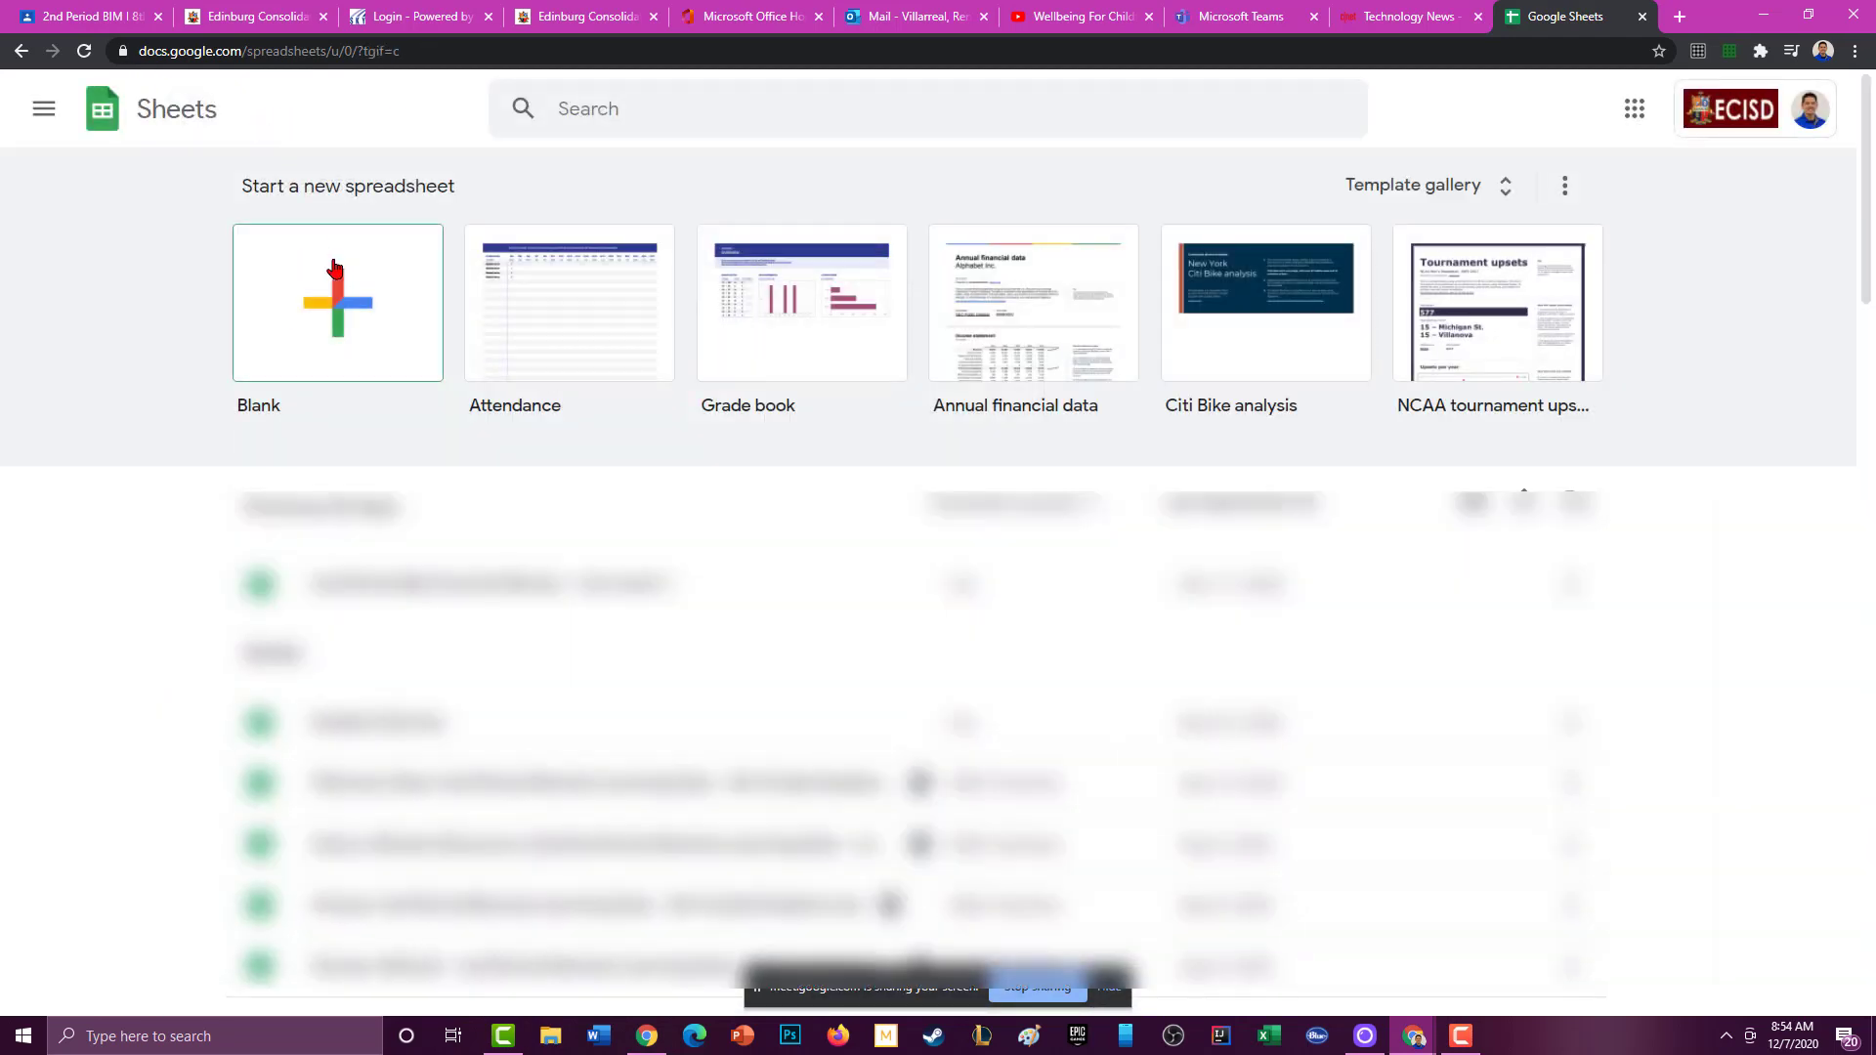
# Create a blank spreadsheet and name it "2nd Period Assignment 1".
pyautogui.click(353, 313)
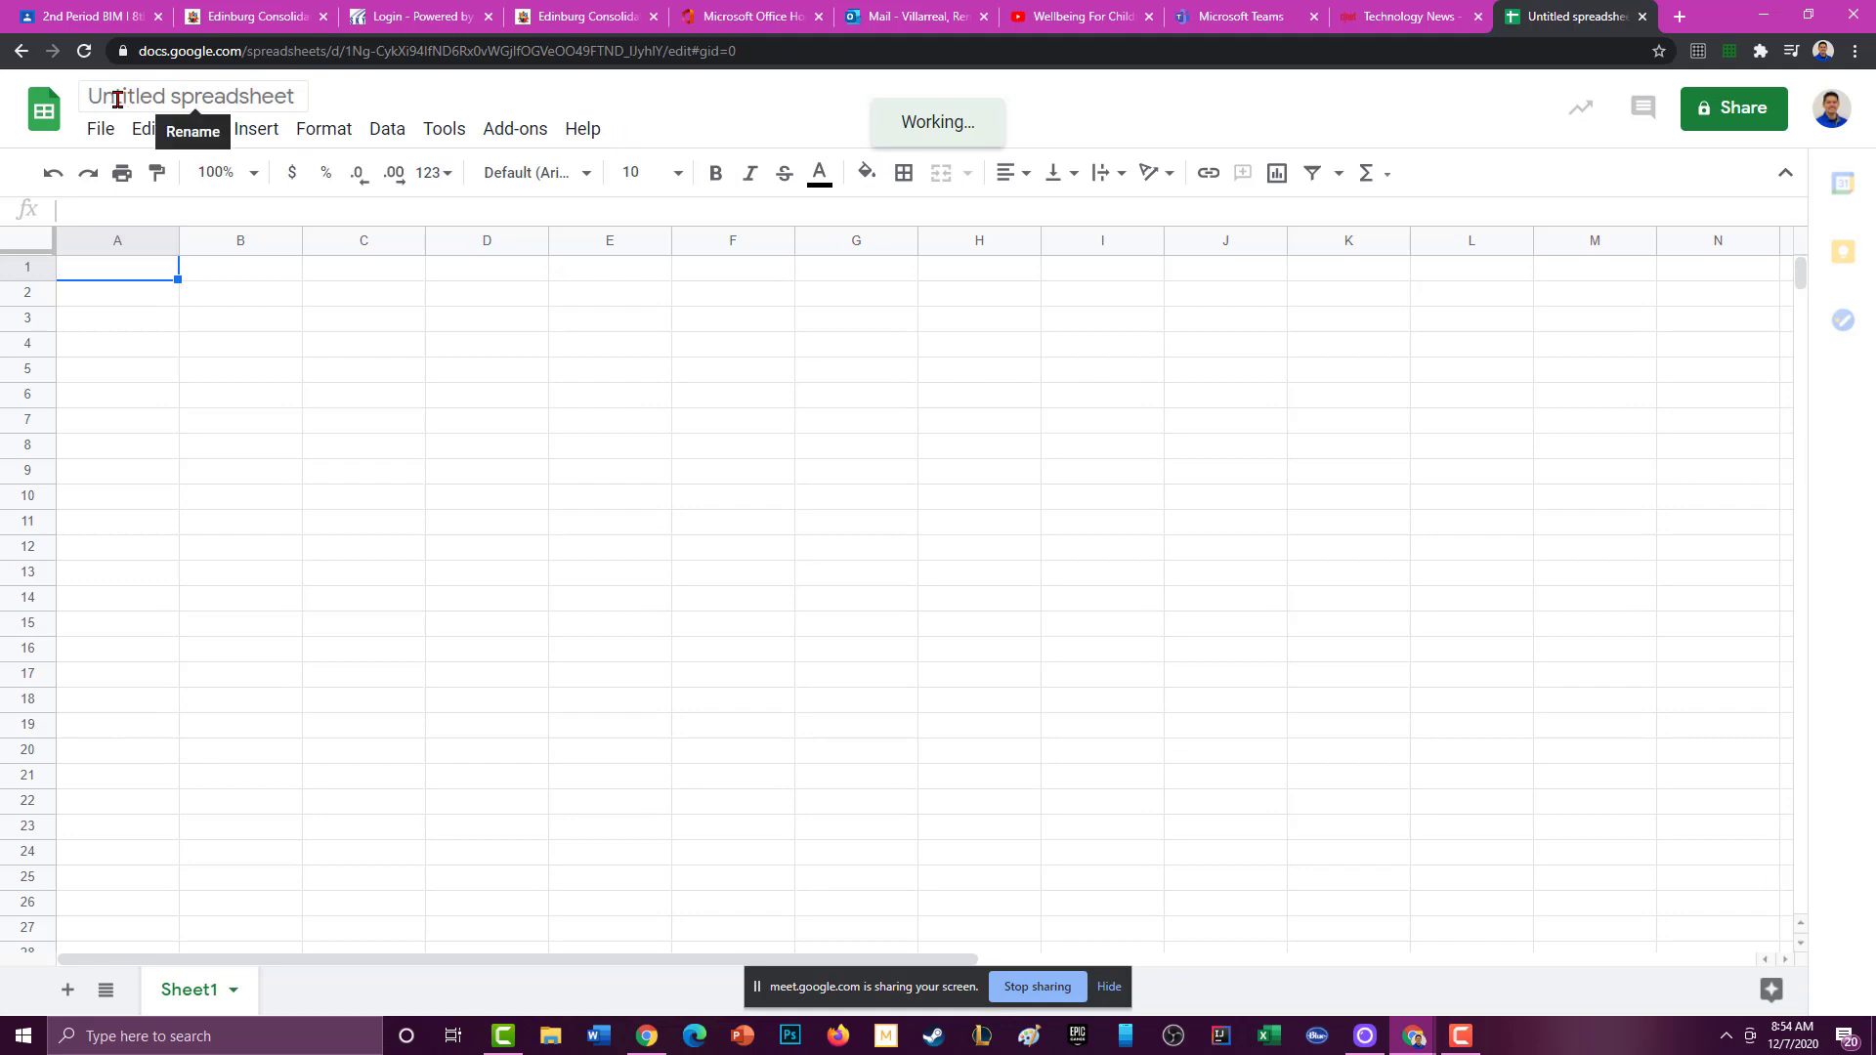
pyautogui.click(181, 97)
pyautogui.click(305, 93)
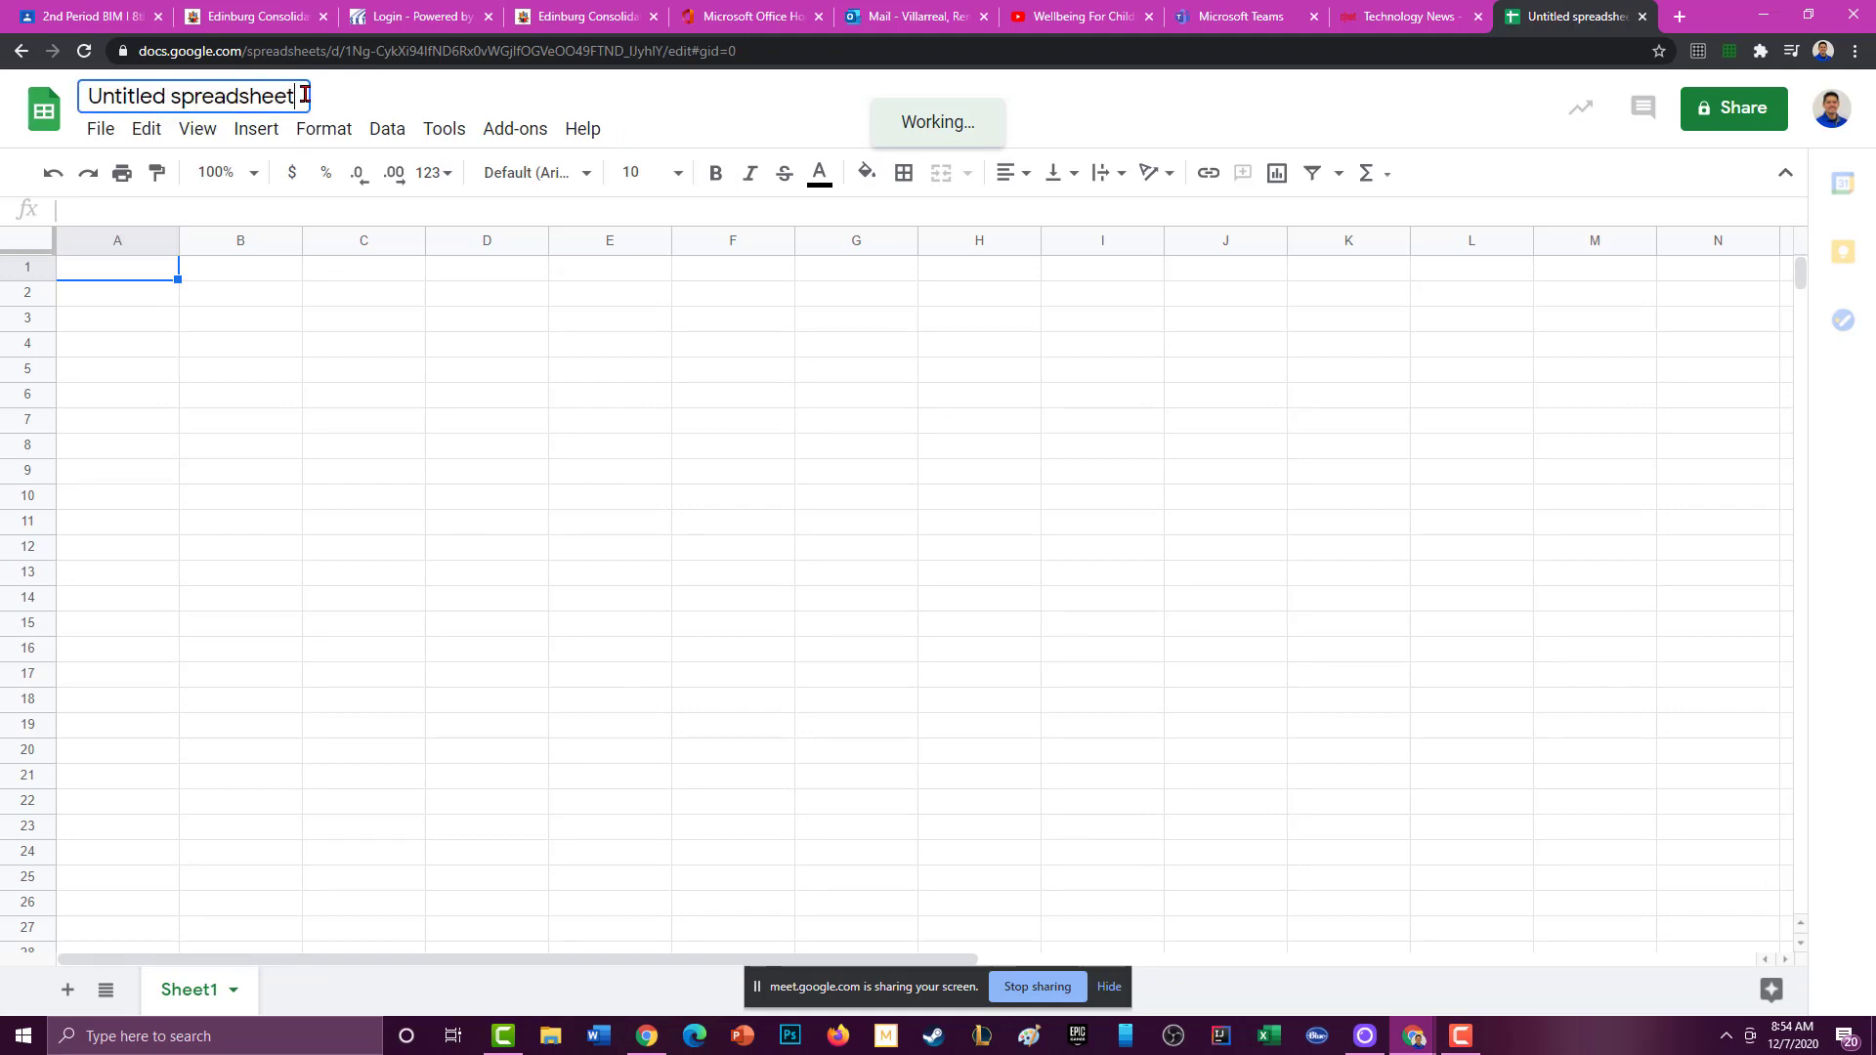
pyautogui.moveTo(293, 92); pyautogui.dragTo(83, 91)
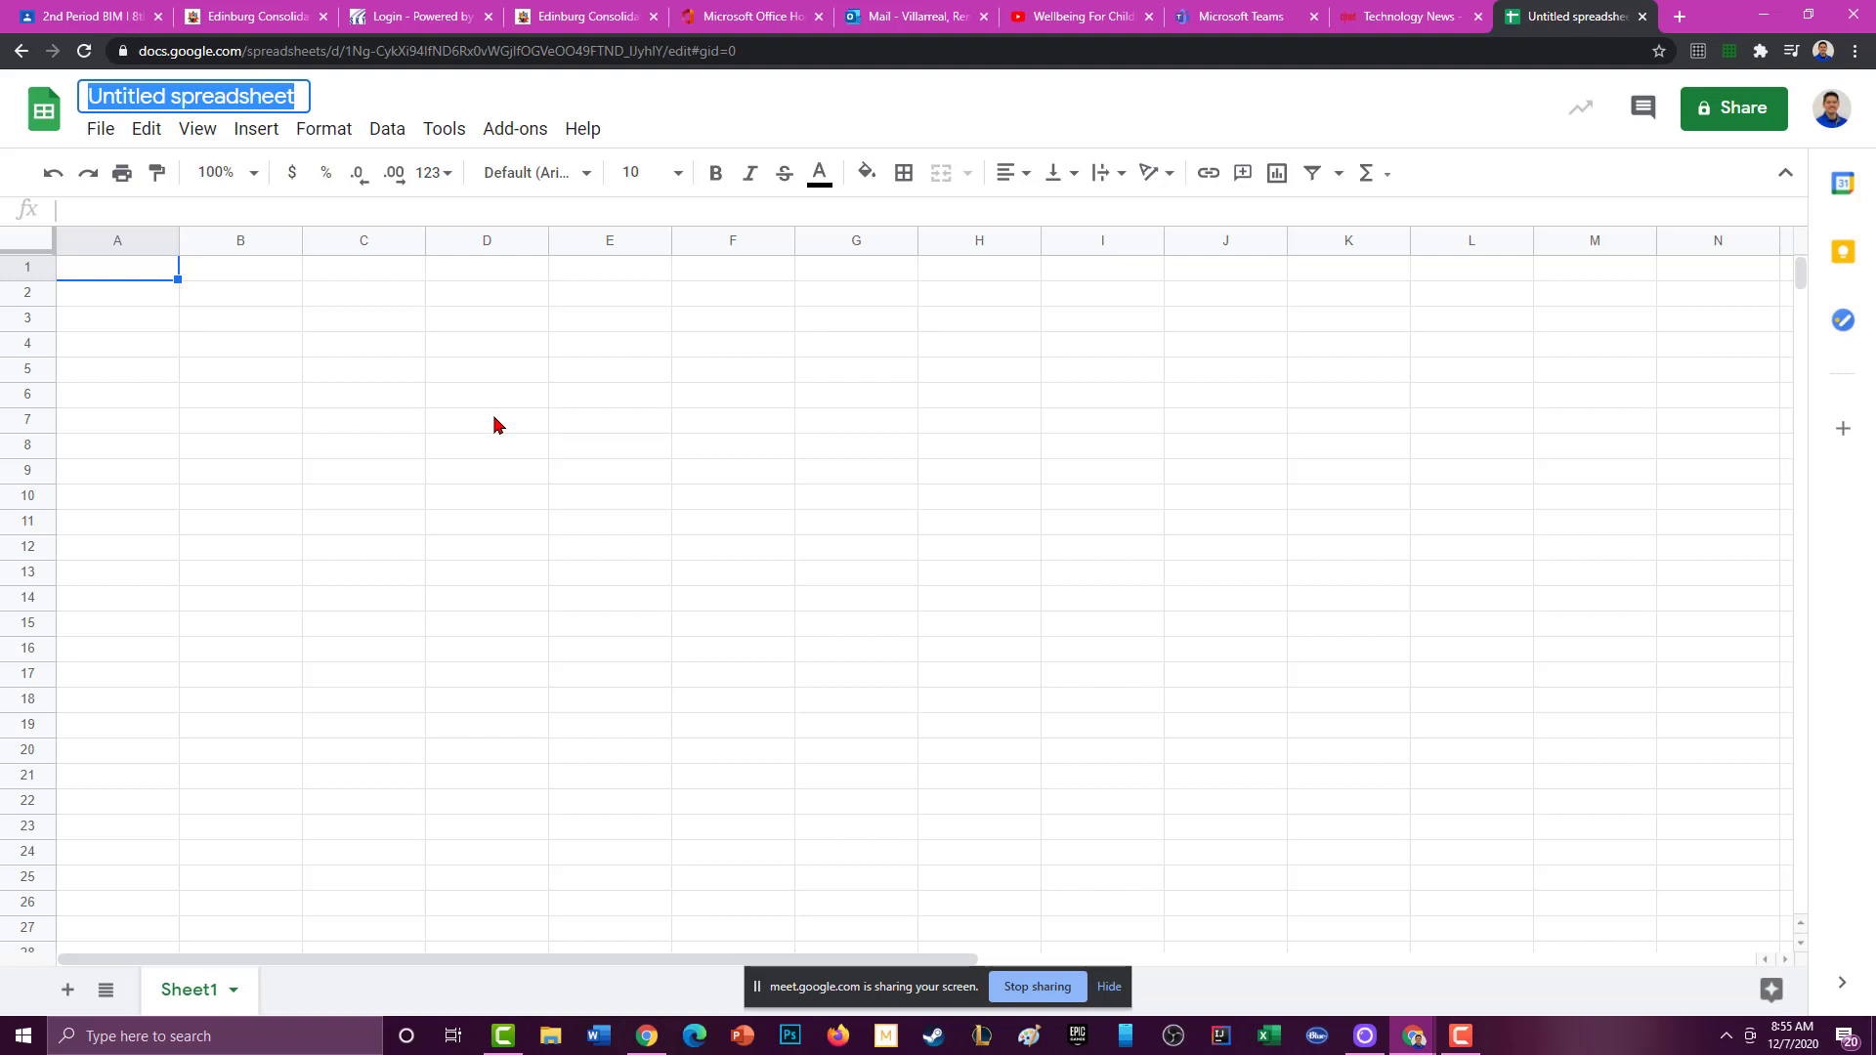
pyautogui.write('Asd')
pyautogui.press('BackSpace')
pyautogui.press('BackSpace')
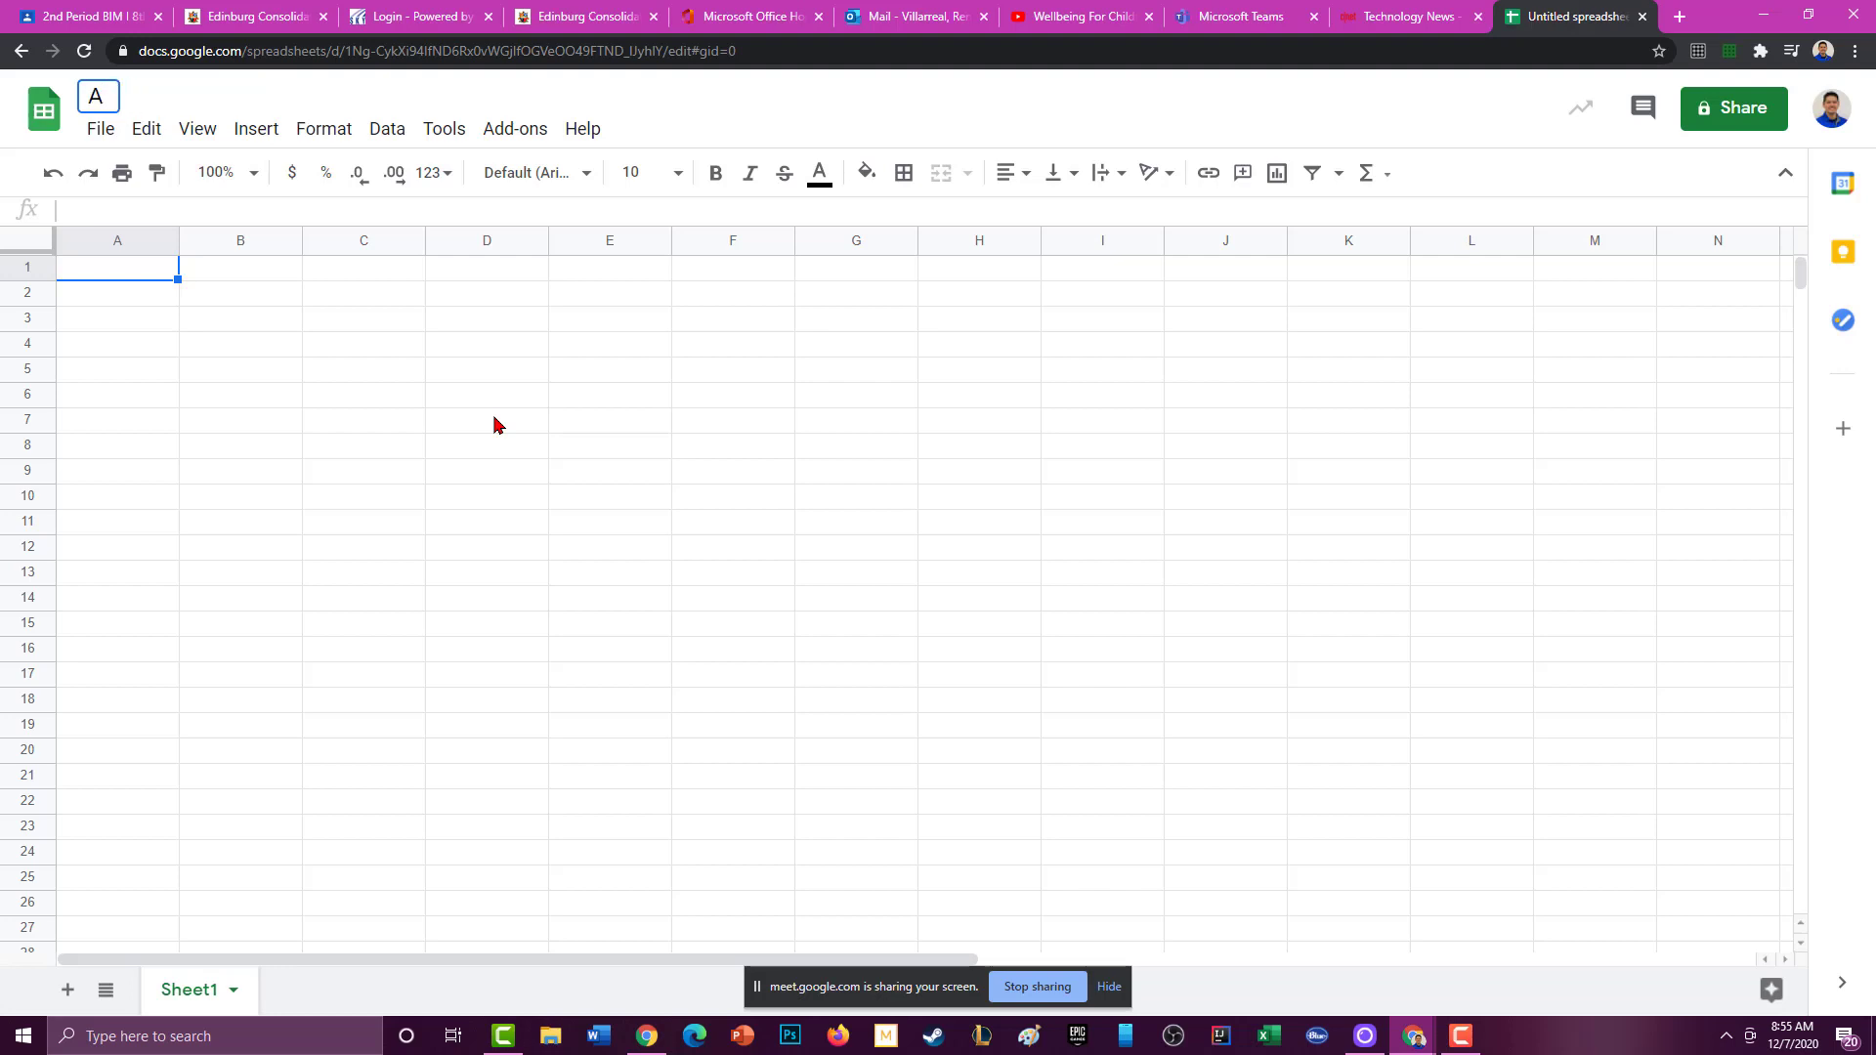
pyautogui.press('BackSpace')
pyautogui.write('2nd PEri')
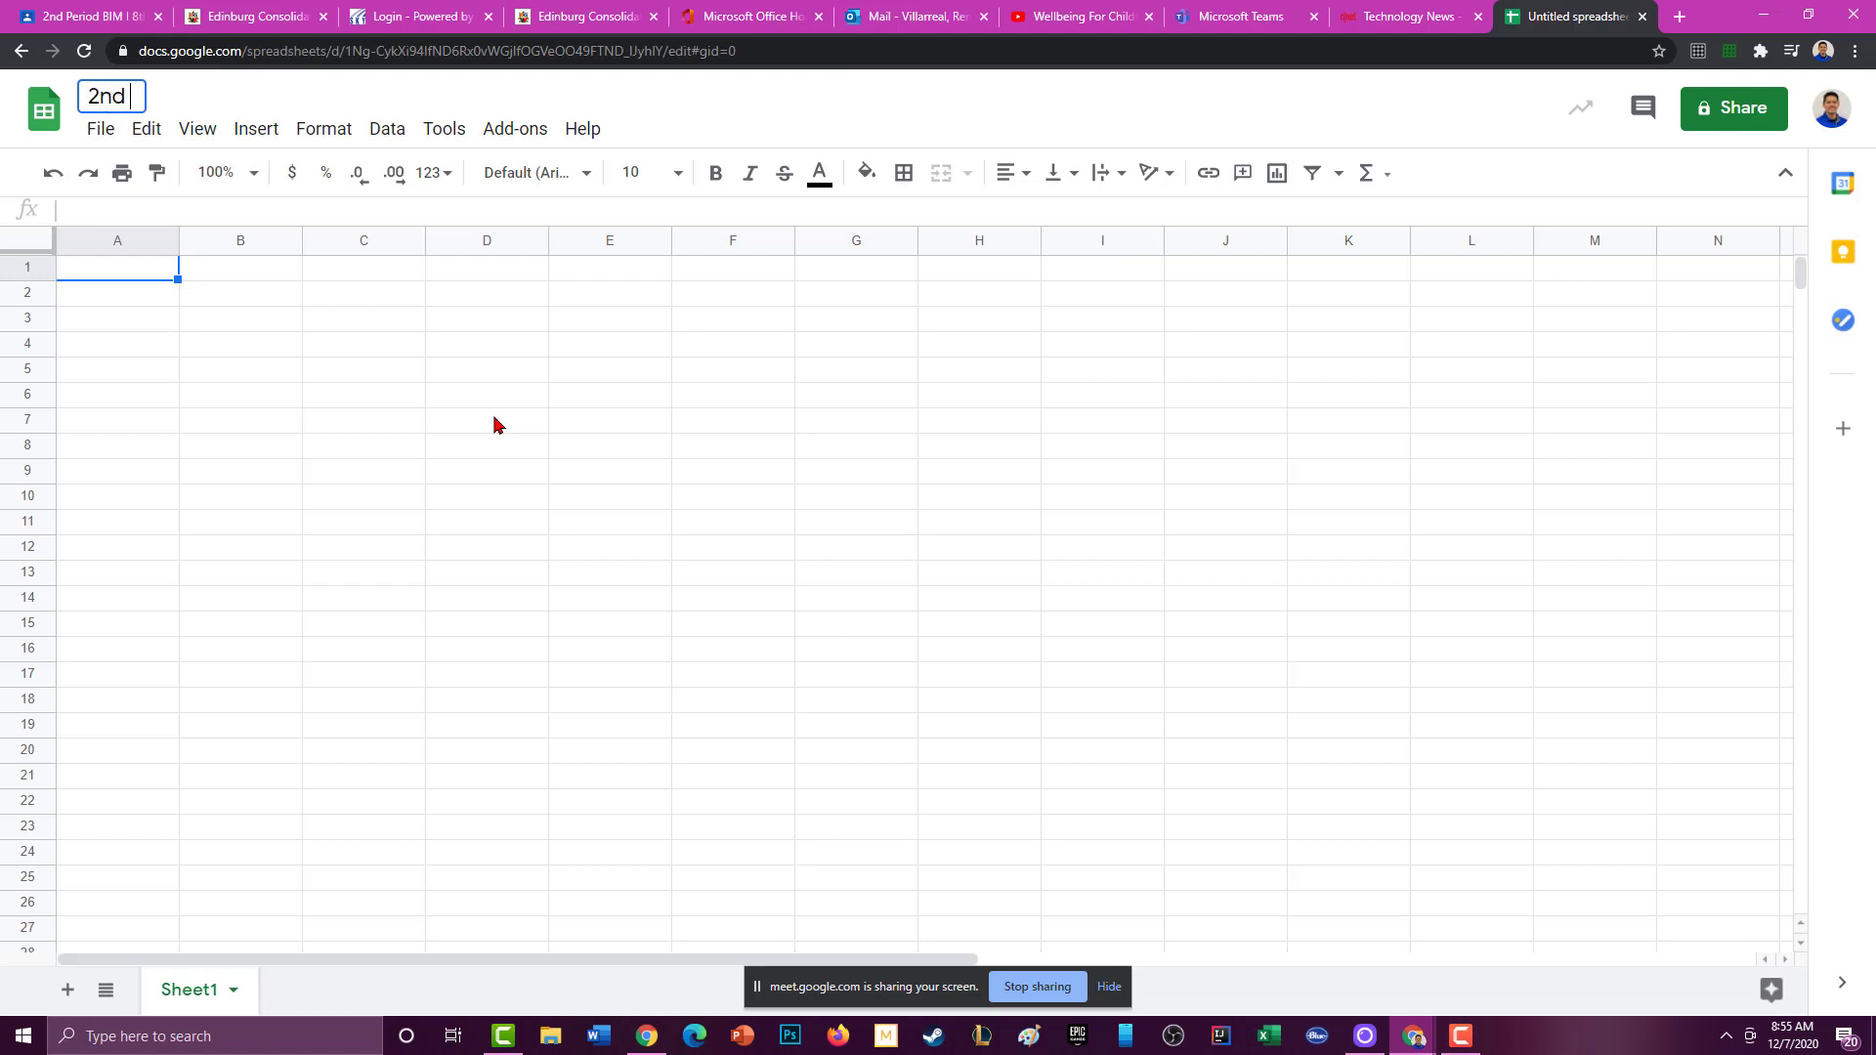
pyautogui.press('BackSpace')
pyautogui.press('BackSpace')
pyautogui.press('BackSpace')
pyautogui.write('eriod Assignment 1')
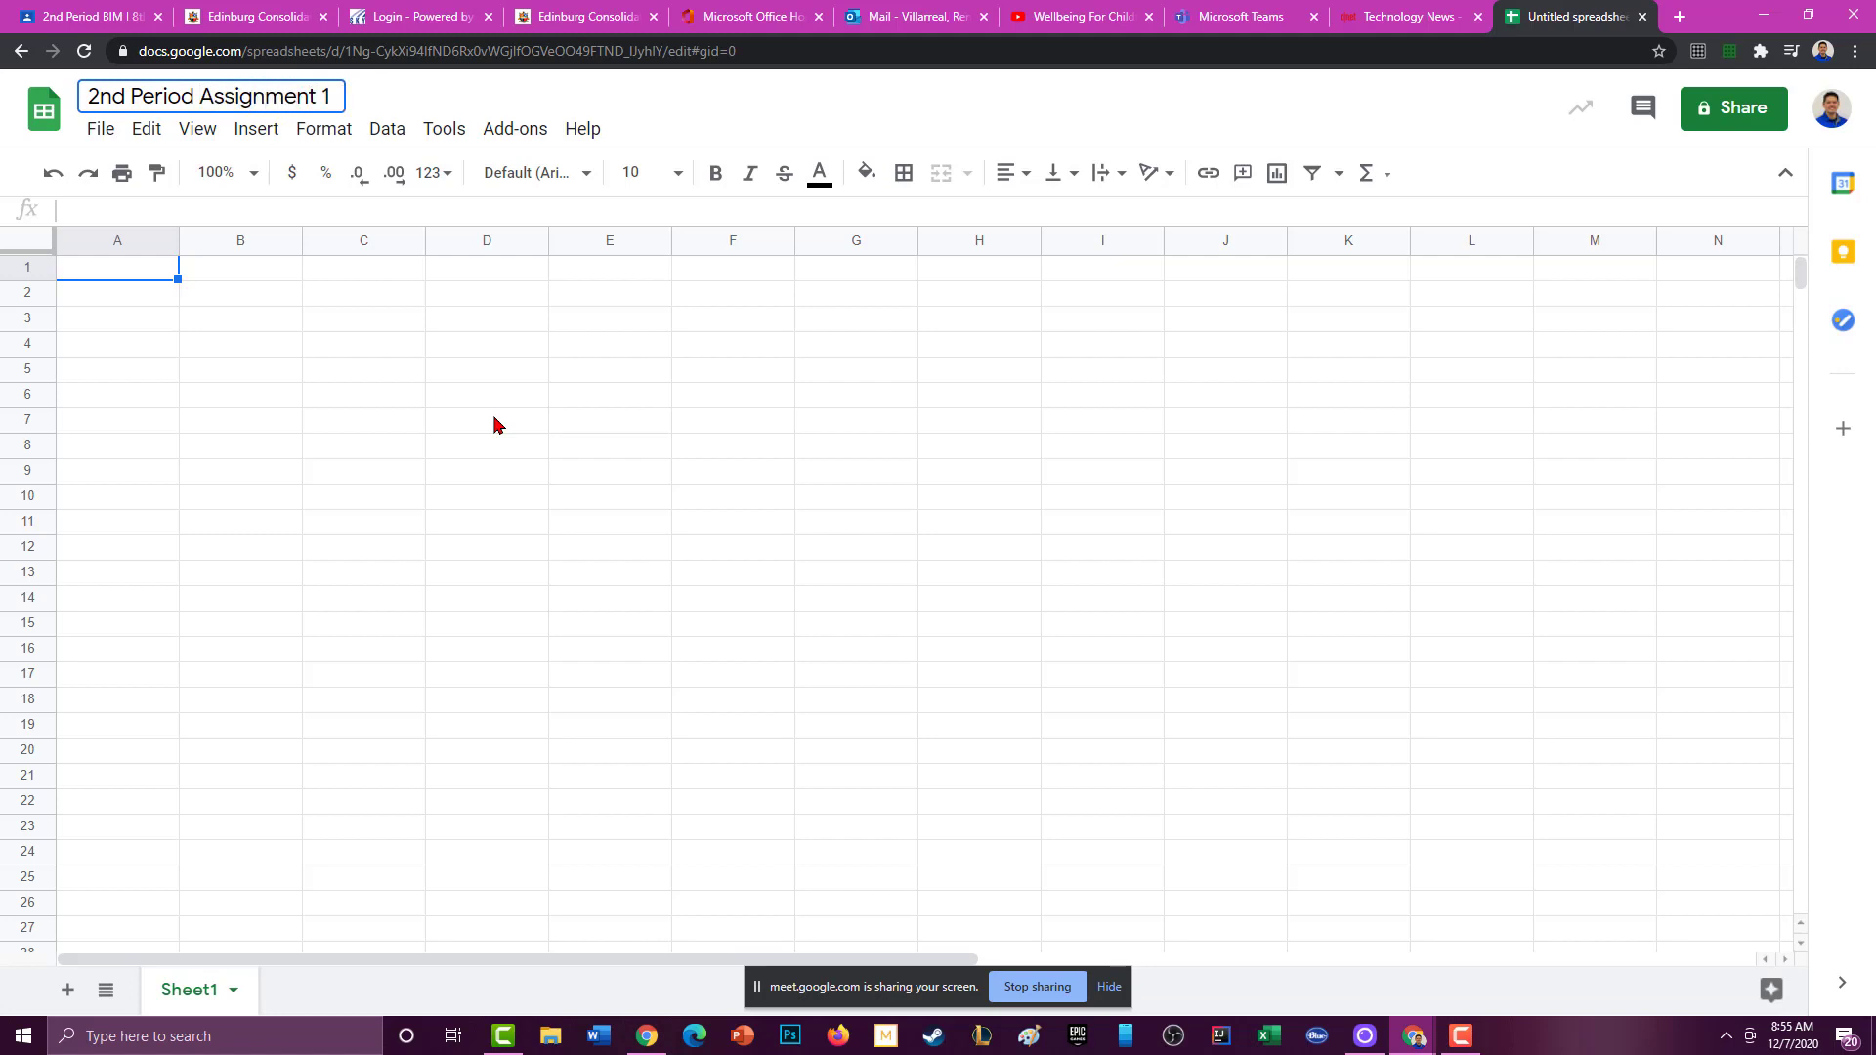
pyautogui.click(494, 422)
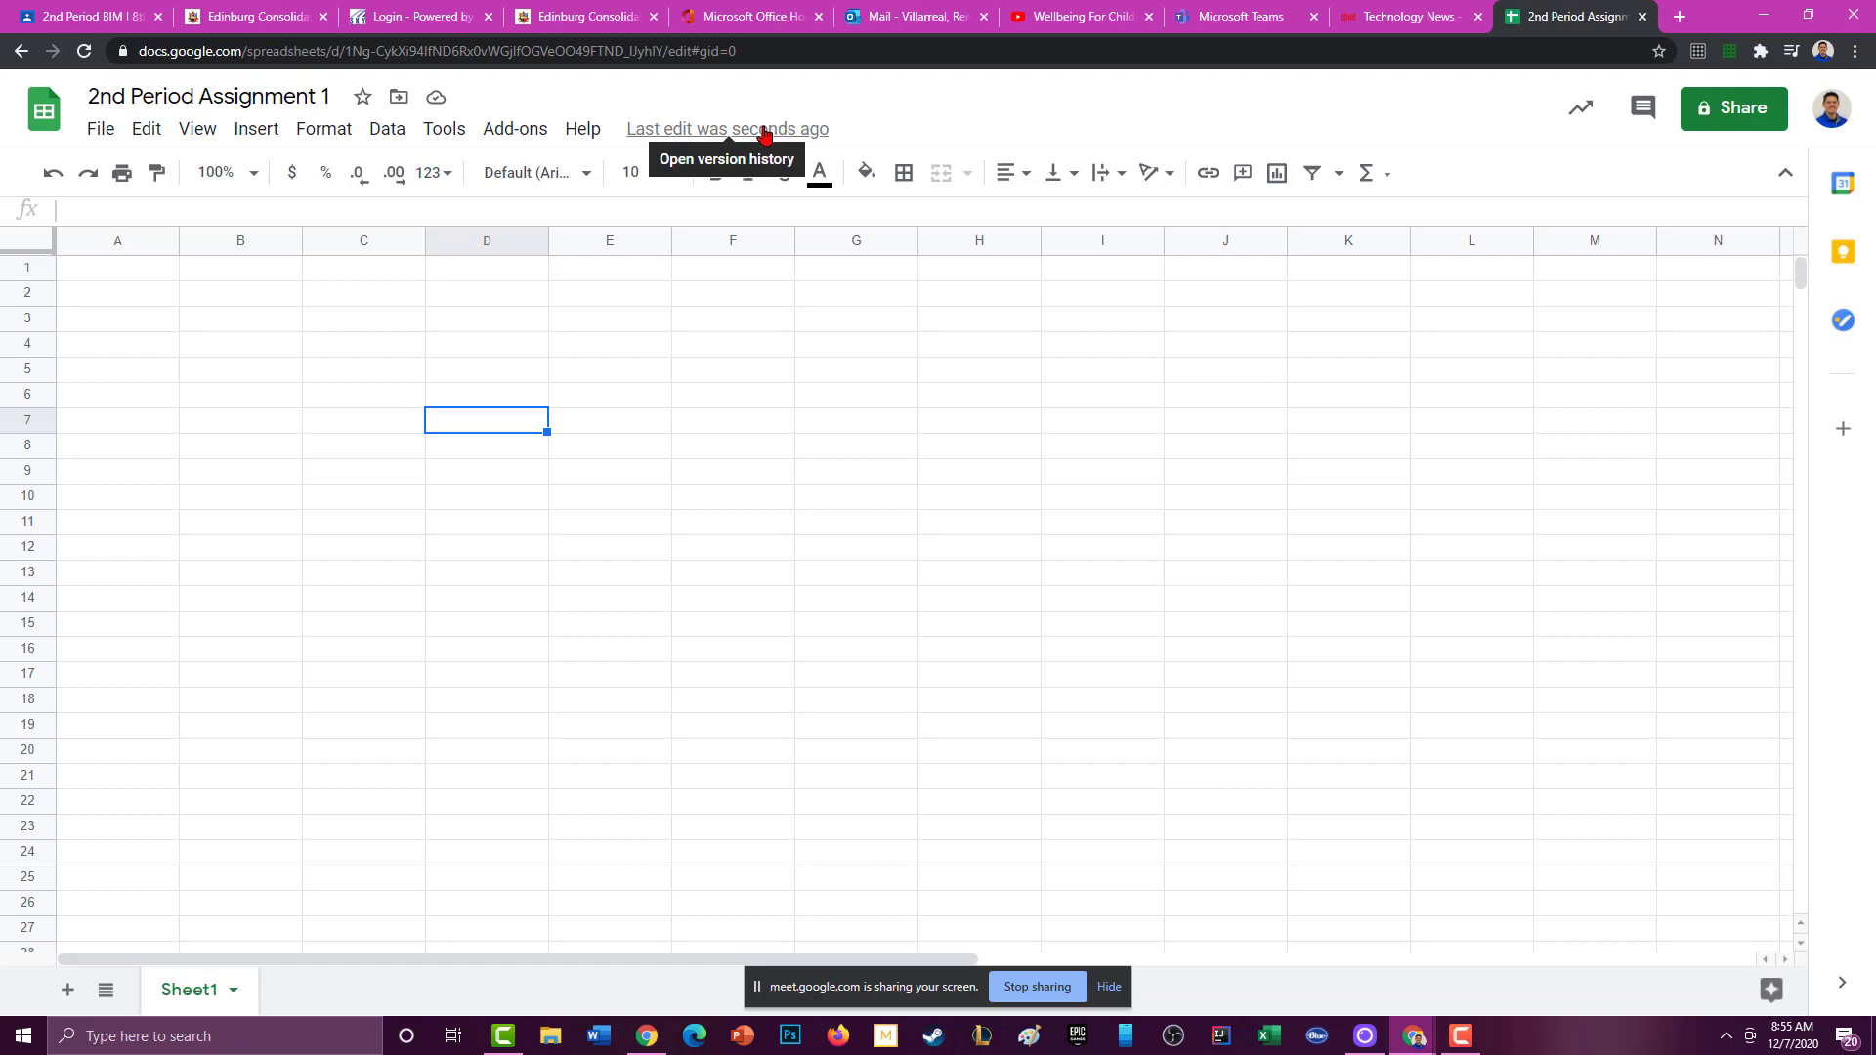
# Close the spreadsheet's browser tab and reopen "2nd Period Assignment 1" from the Google Sheets file list in a new tab.
pyautogui.click(1643, 17)
pyautogui.click(1680, 18)
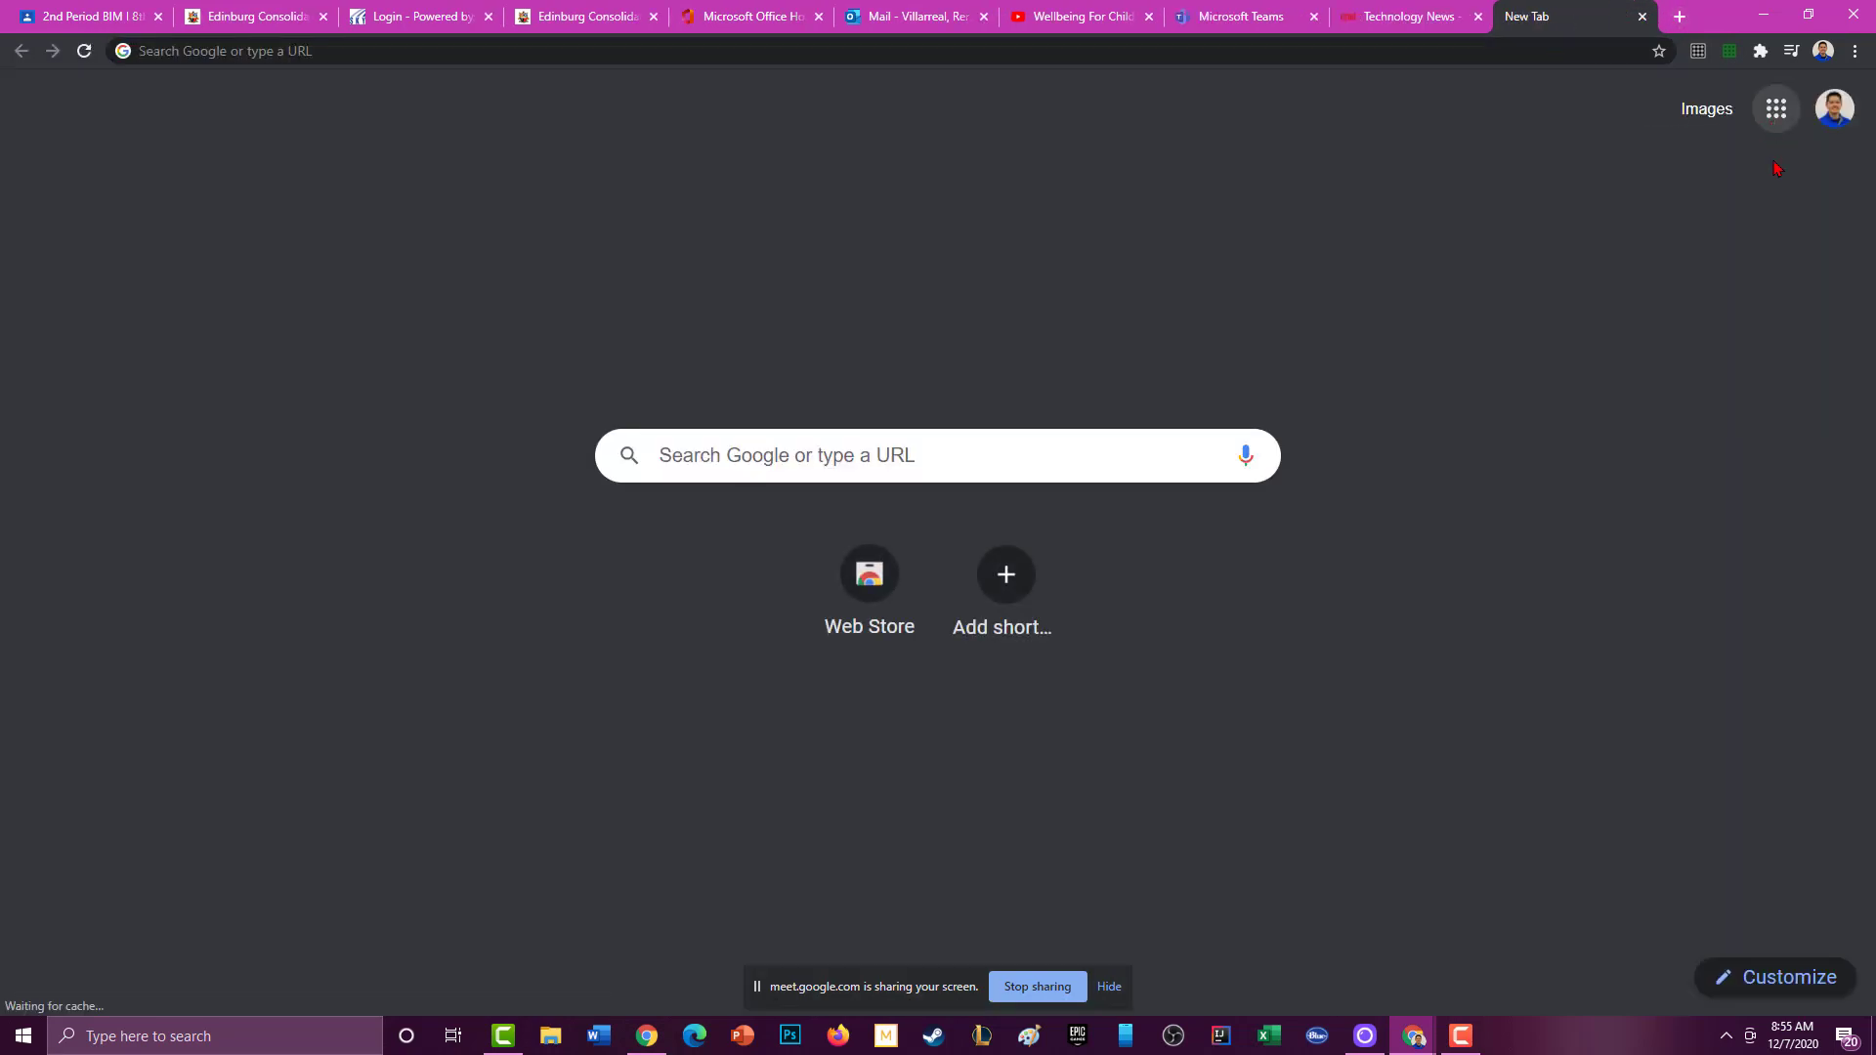
pyautogui.click(1777, 109)
pyautogui.click(1672, 327)
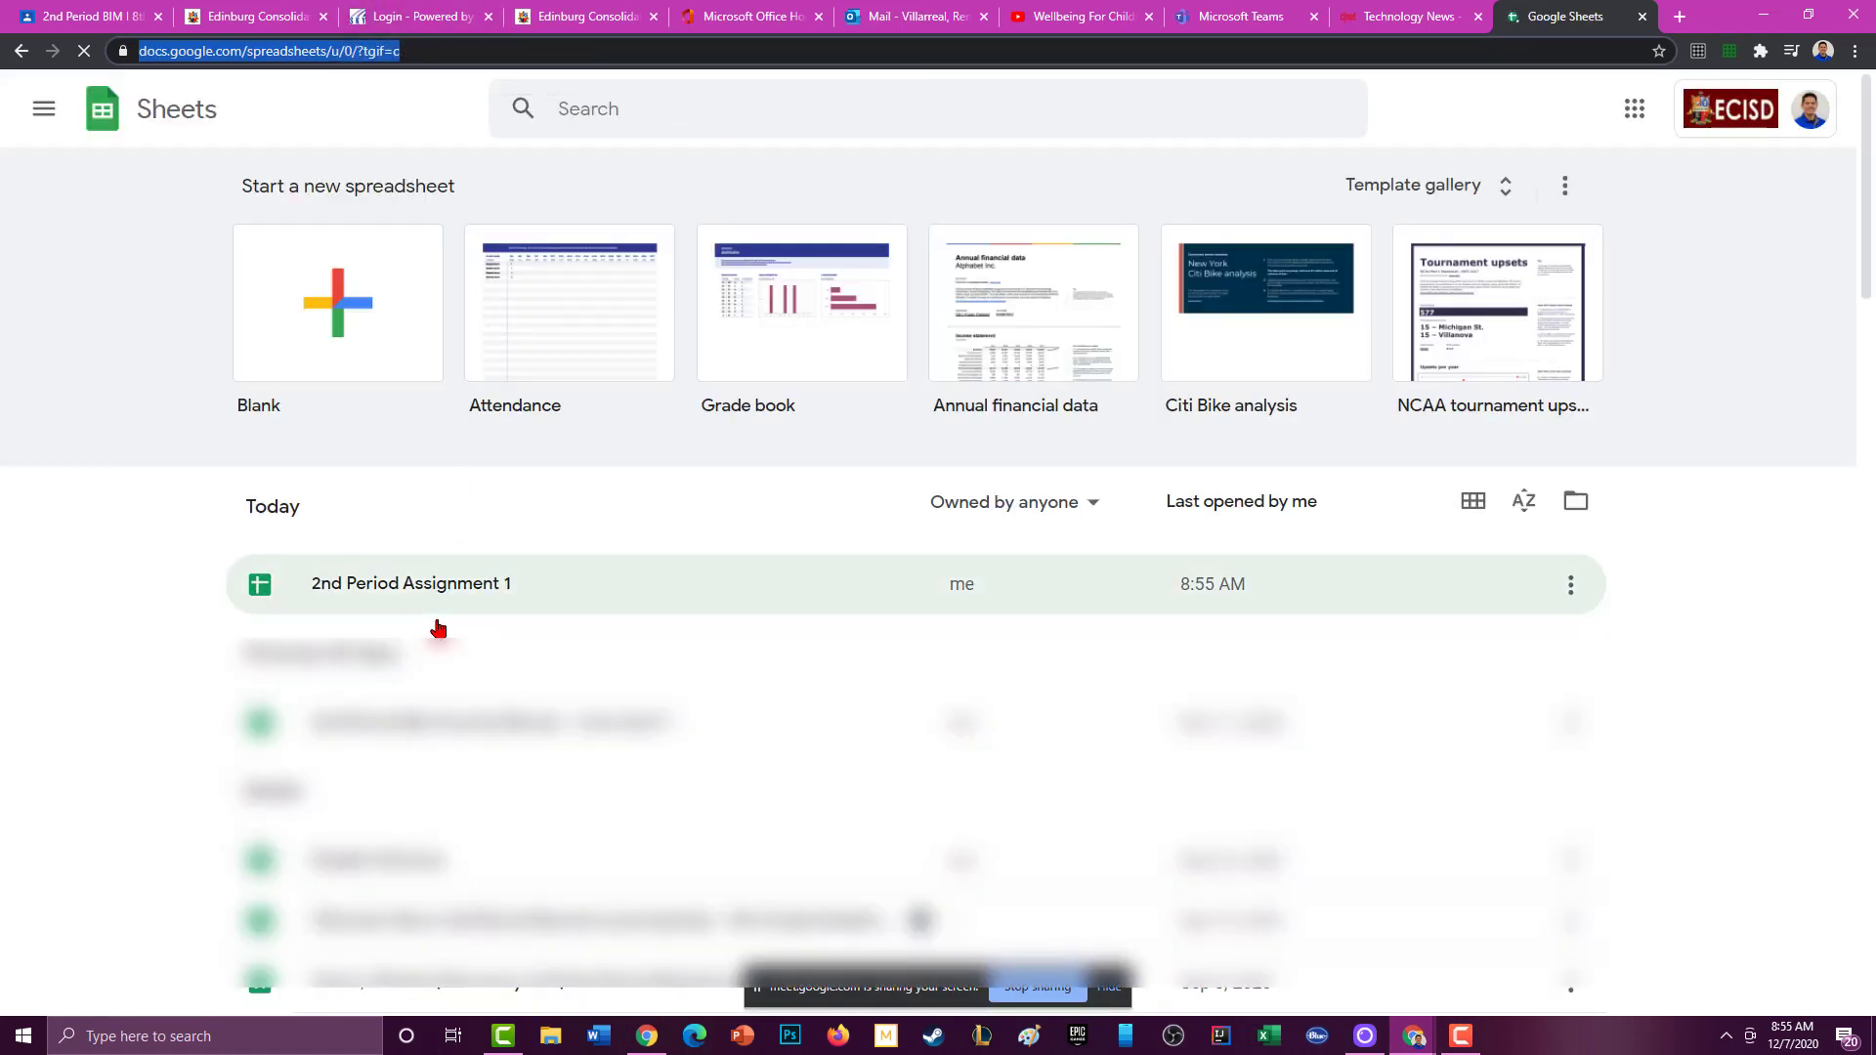
pyautogui.click(440, 593)
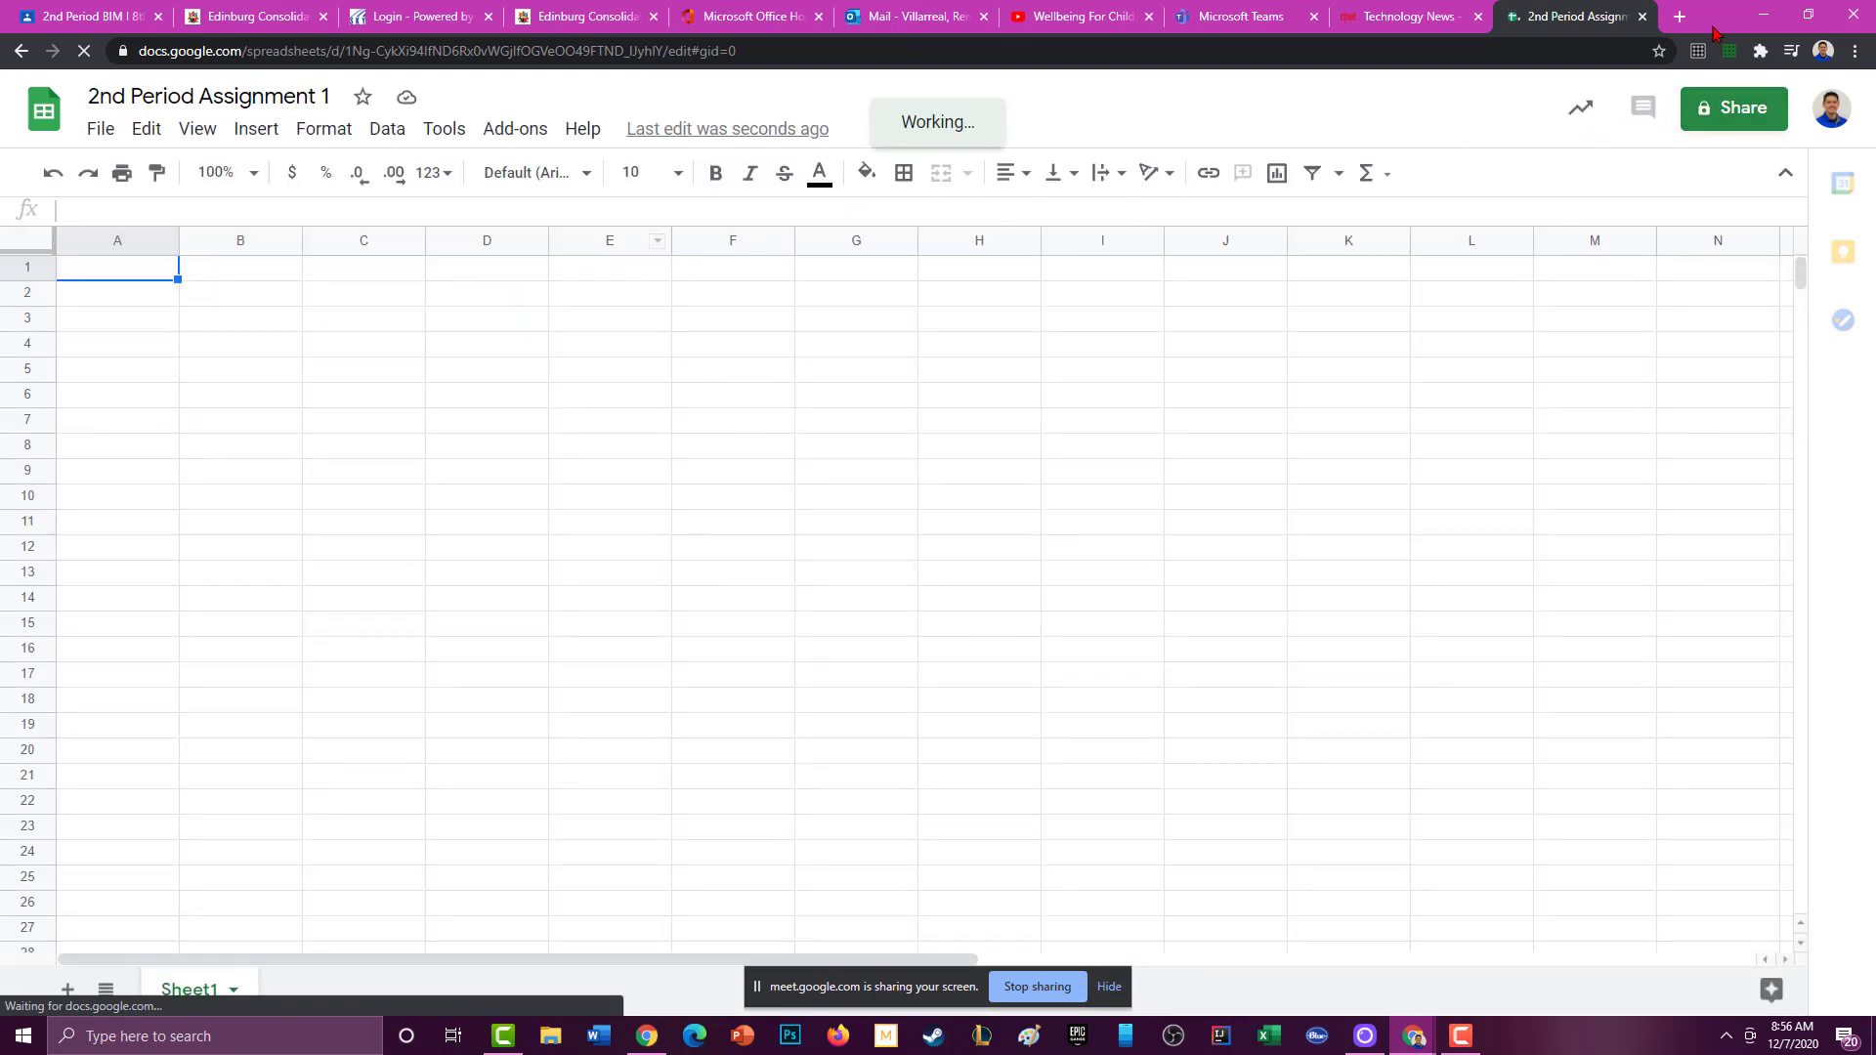
# View the sharing options of the spreadsheet and close them without sharing it.
pyautogui.click(1755, 114)
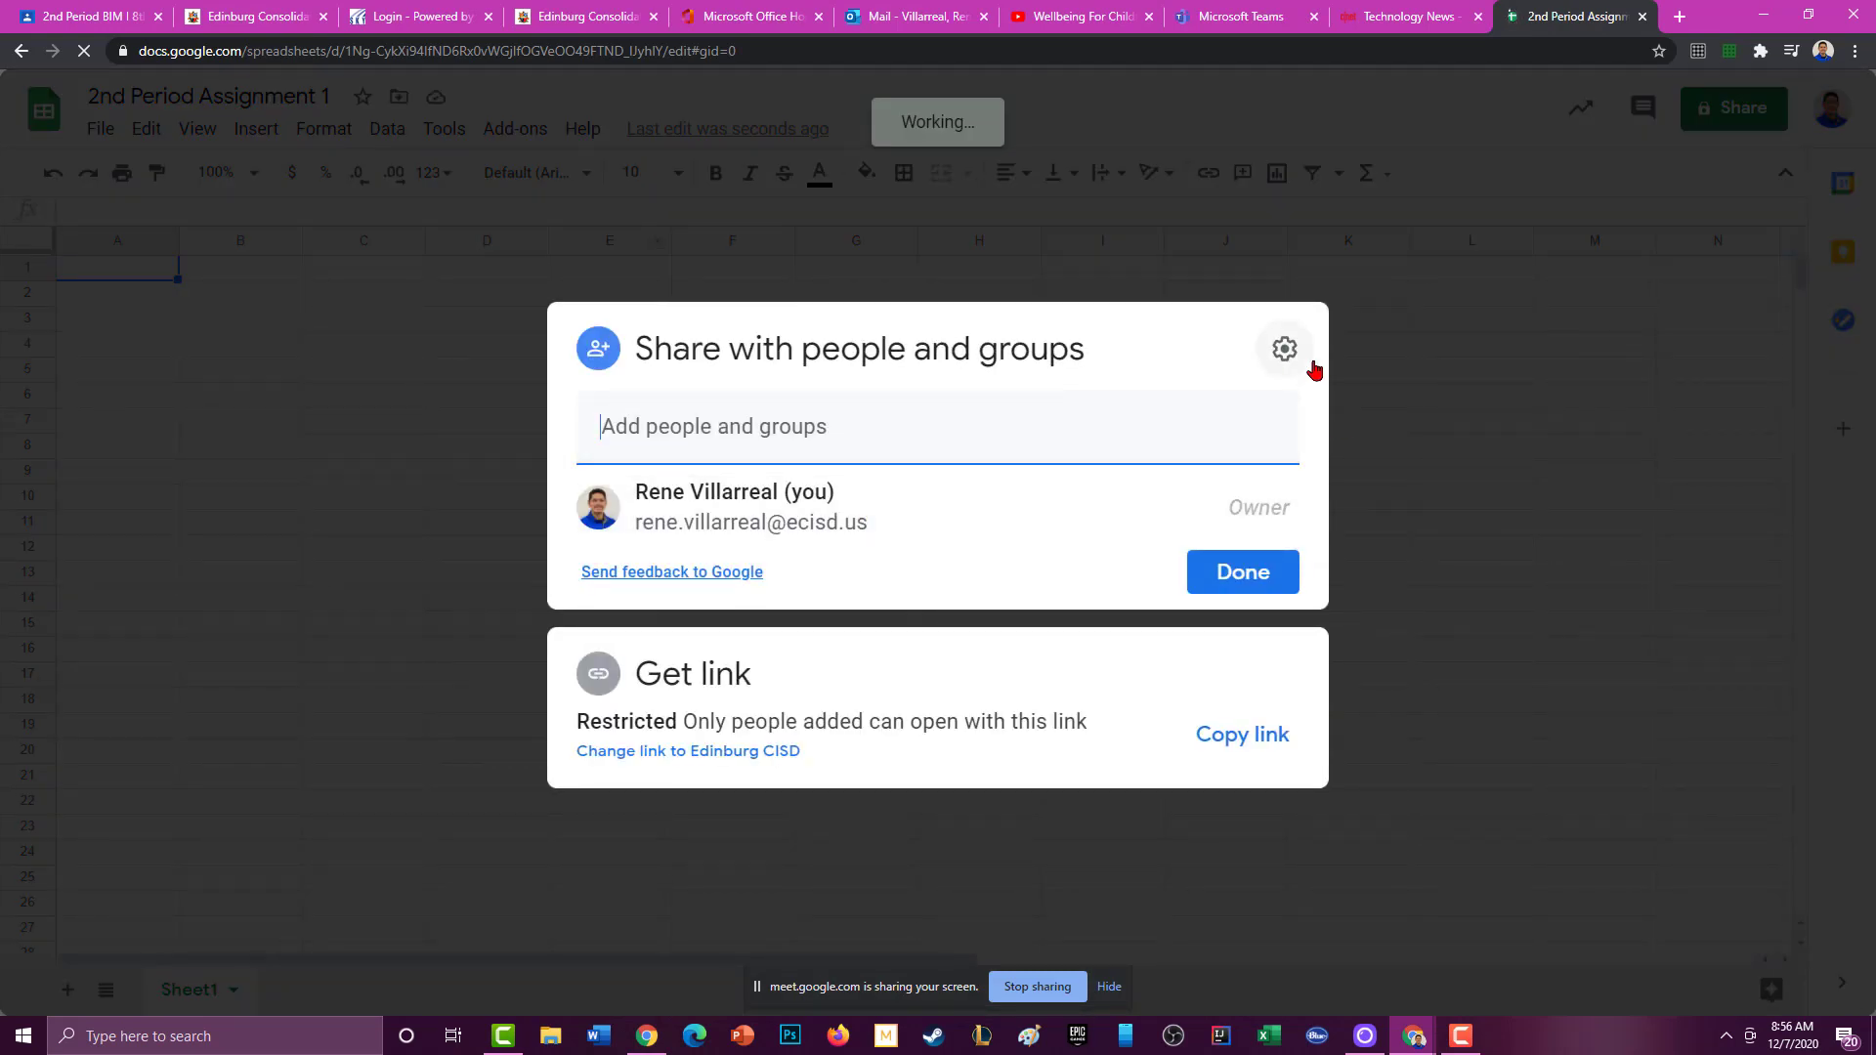
pyautogui.click(1661, 533)
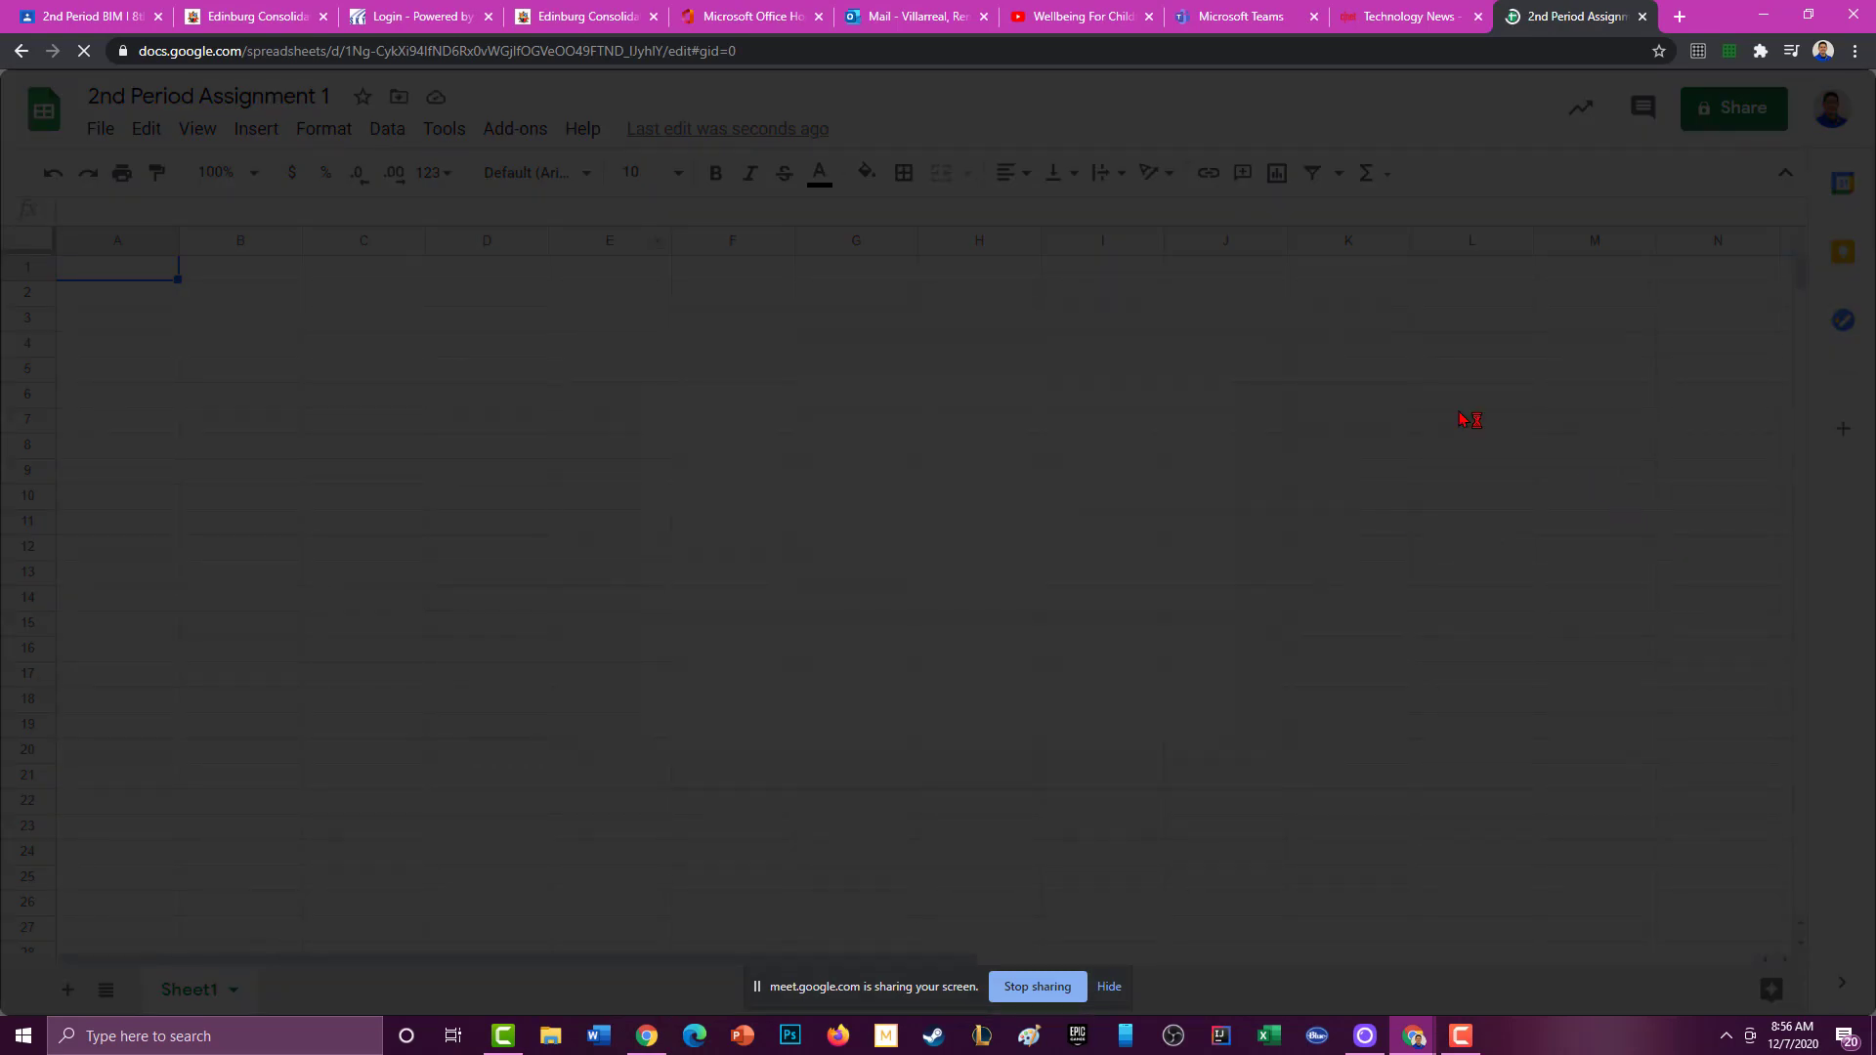
# Enter "fhfh" in cell B4 and undo the entry.
pyautogui.click(283, 337)
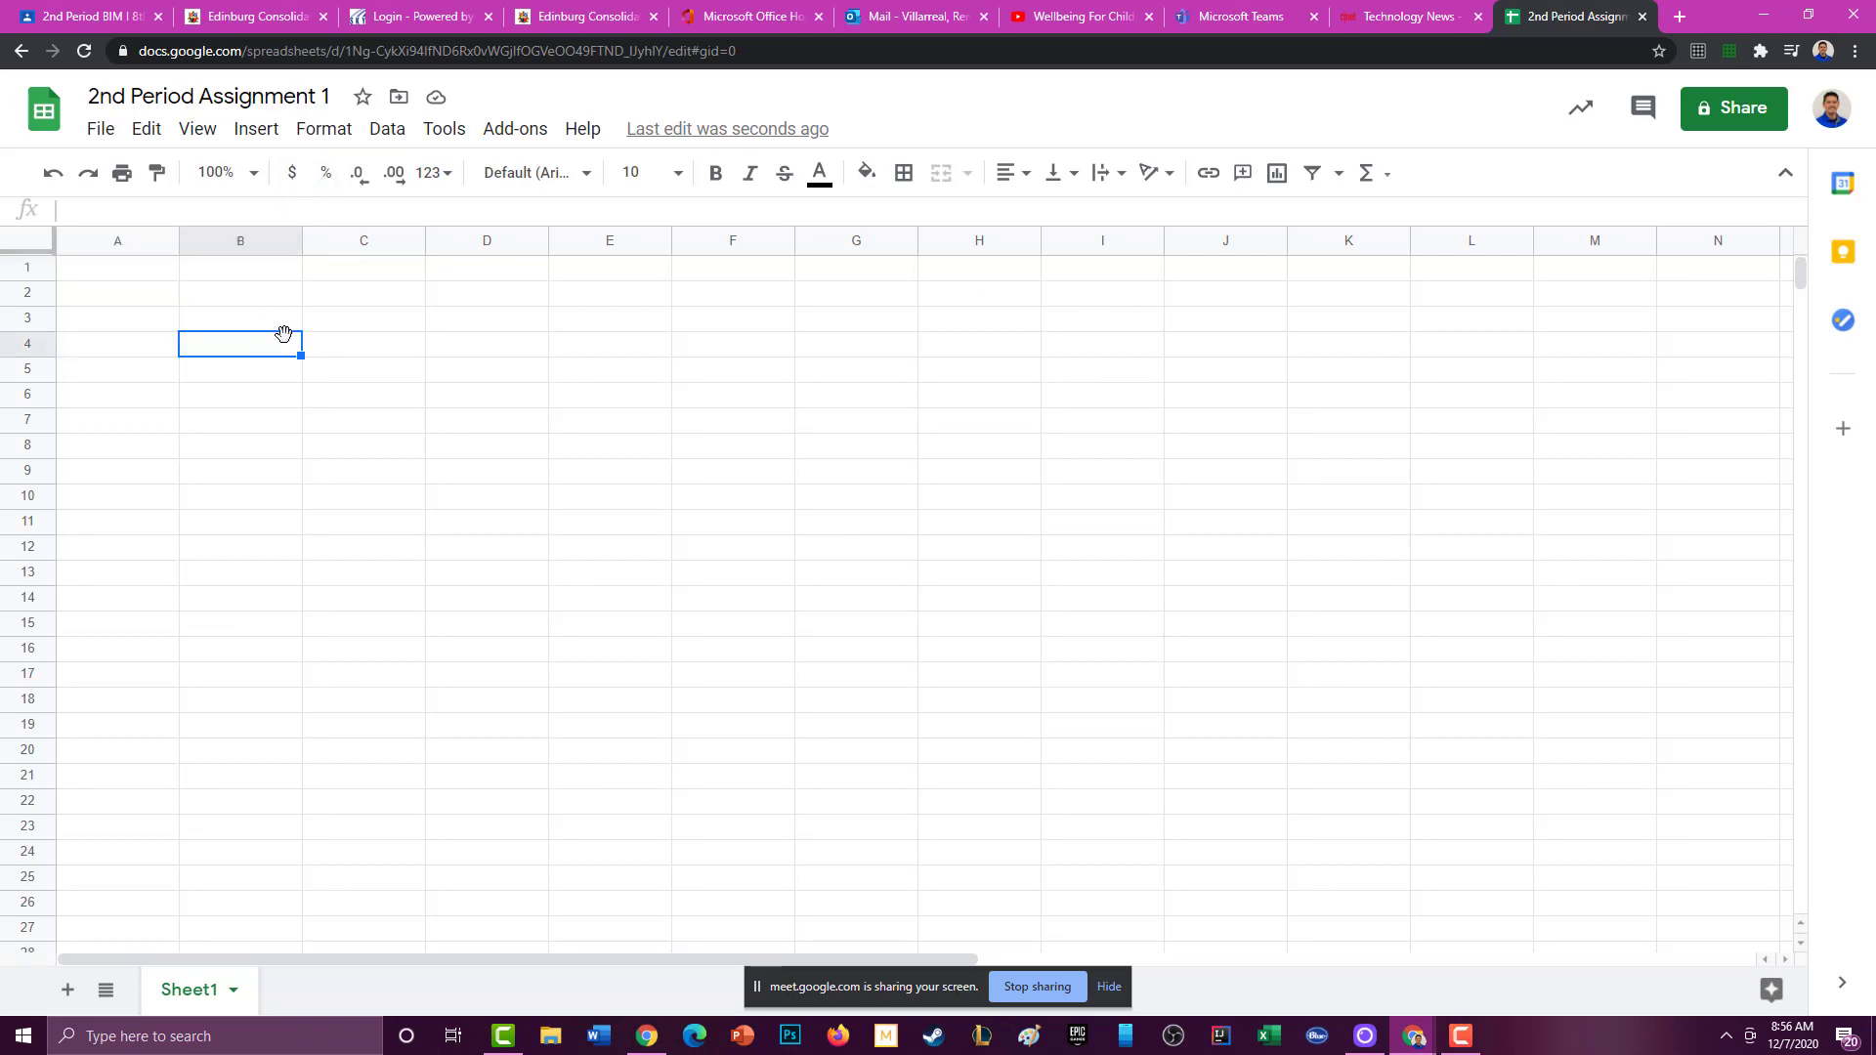
pyautogui.write('fhfh')
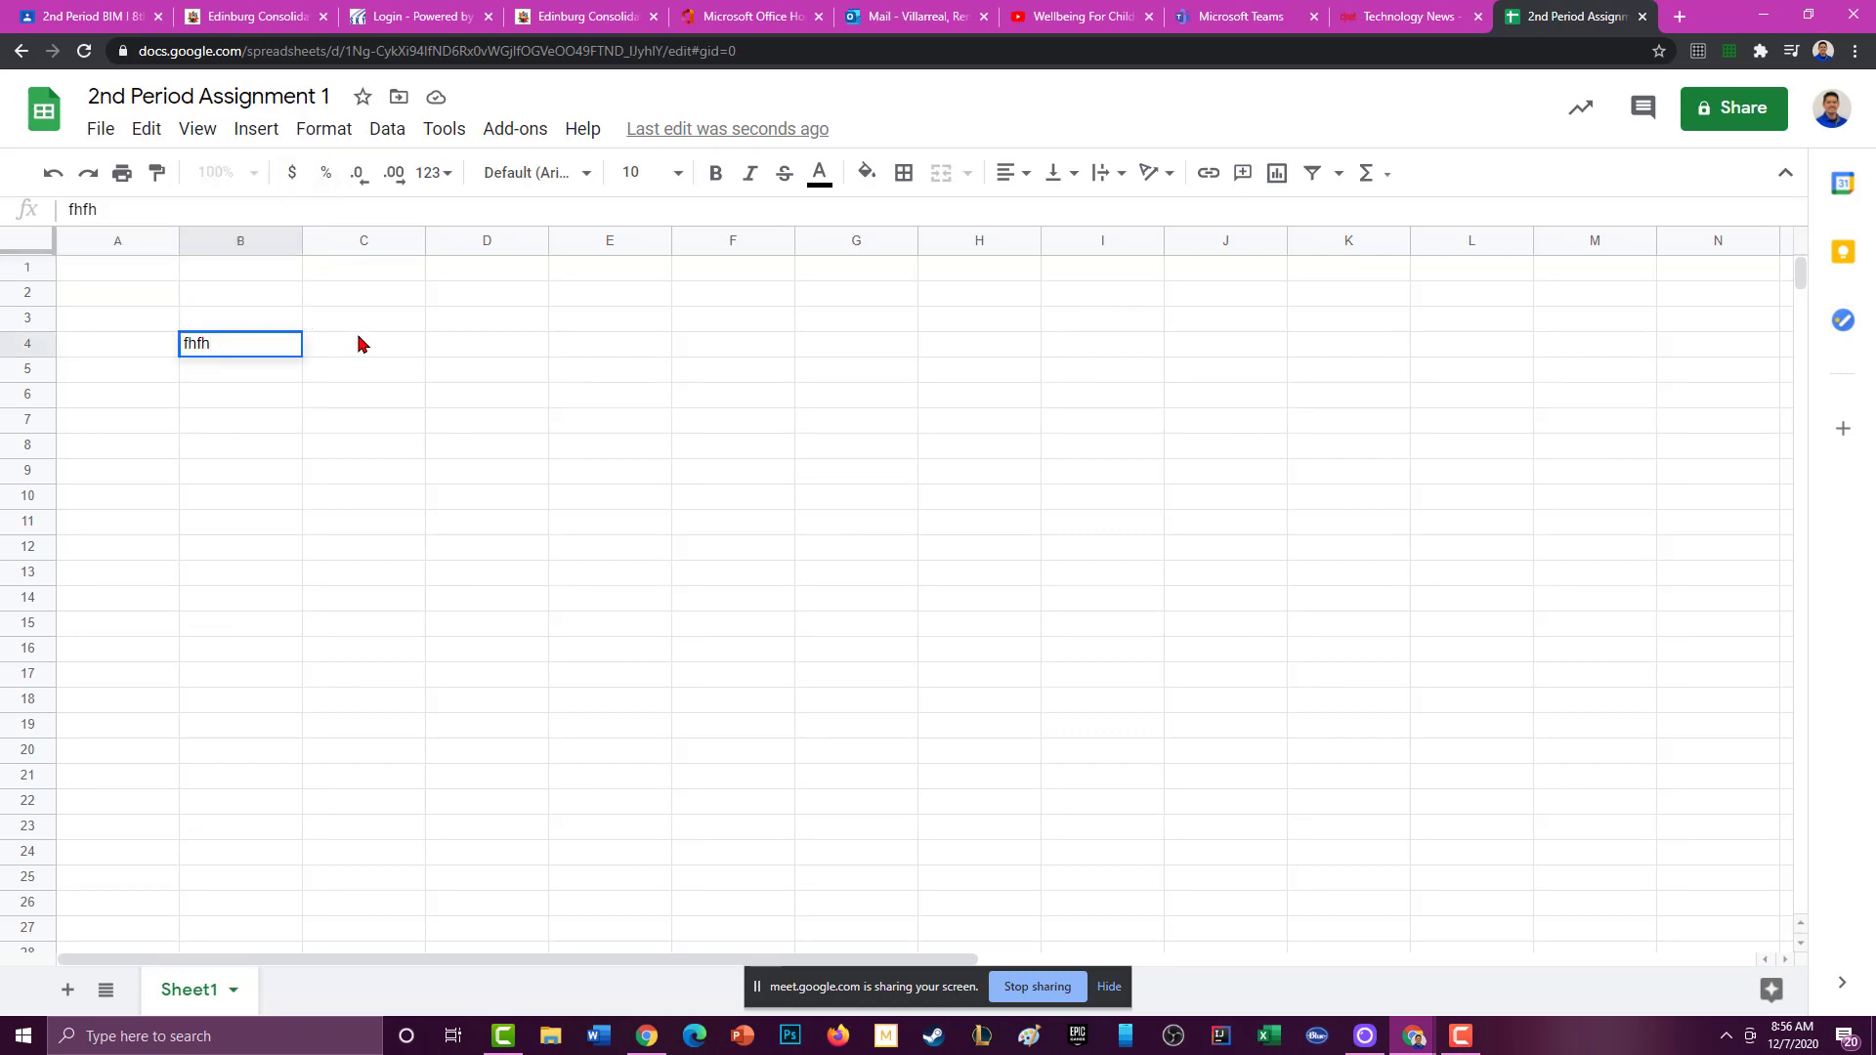
pyautogui.click(359, 342)
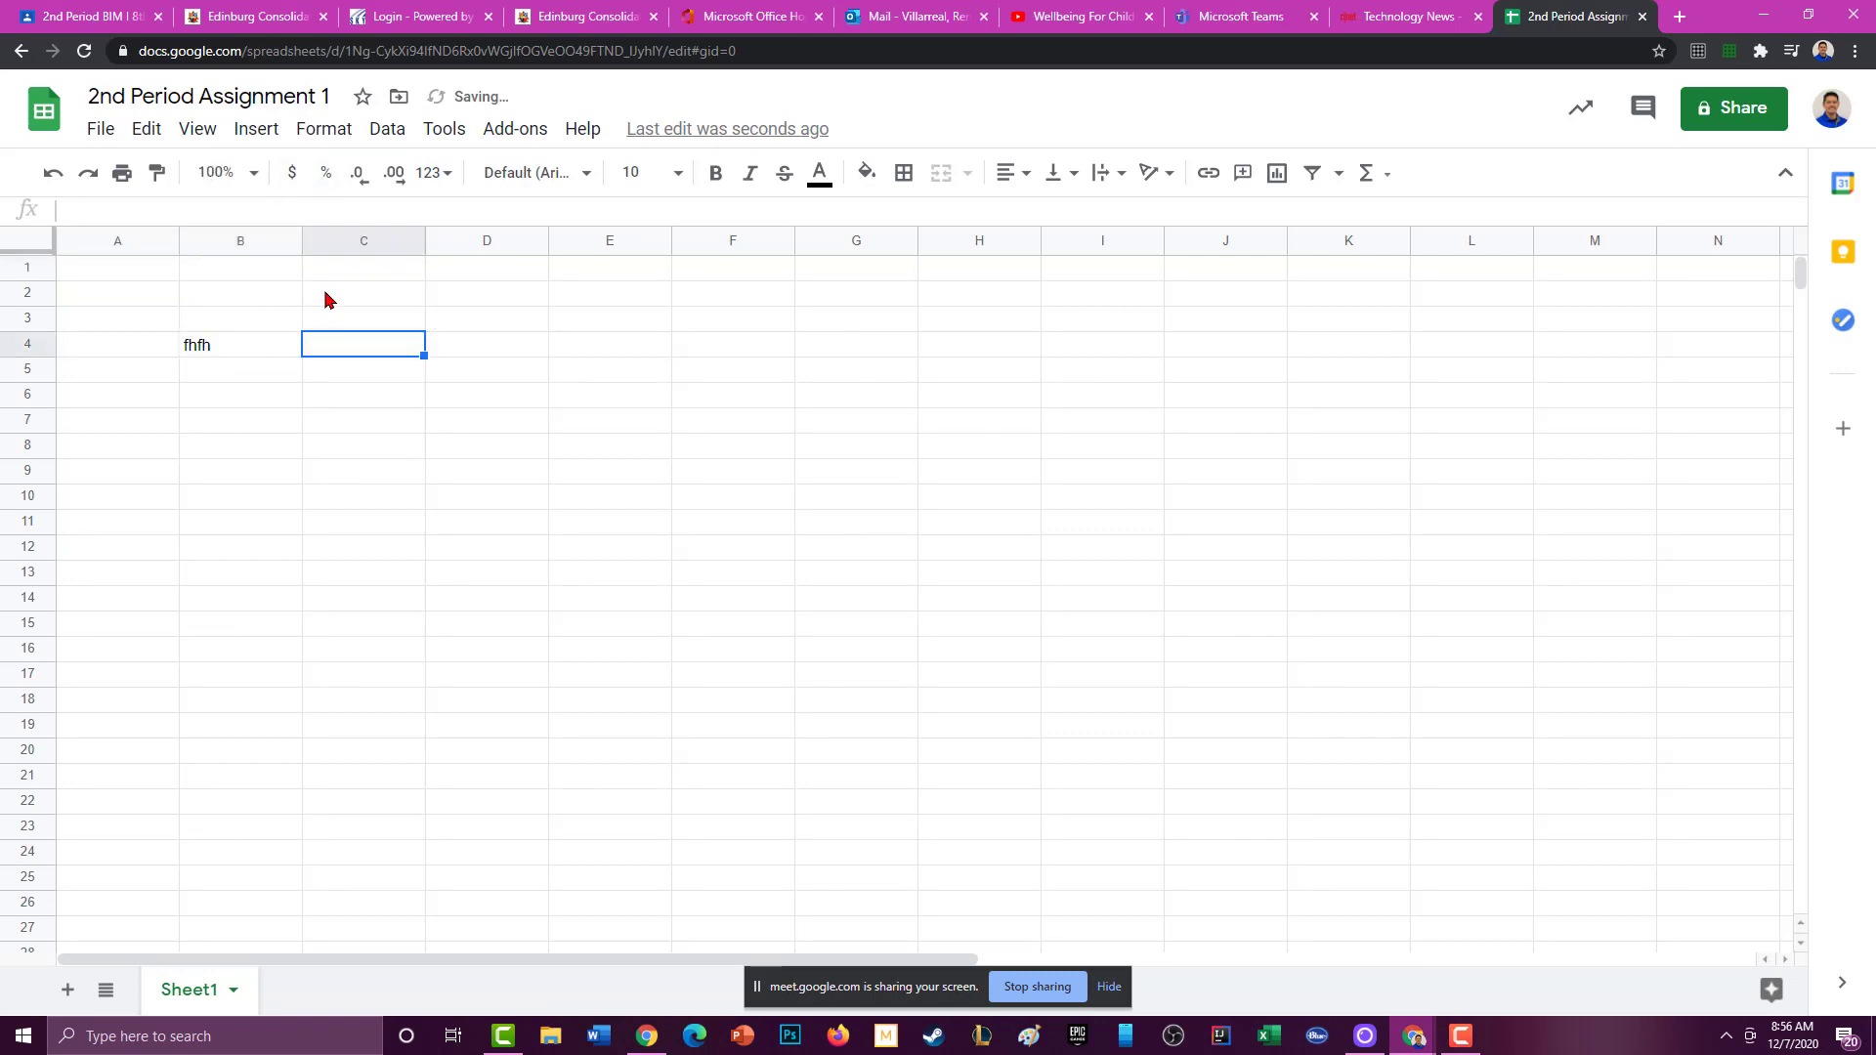
pyautogui.click(54, 175)
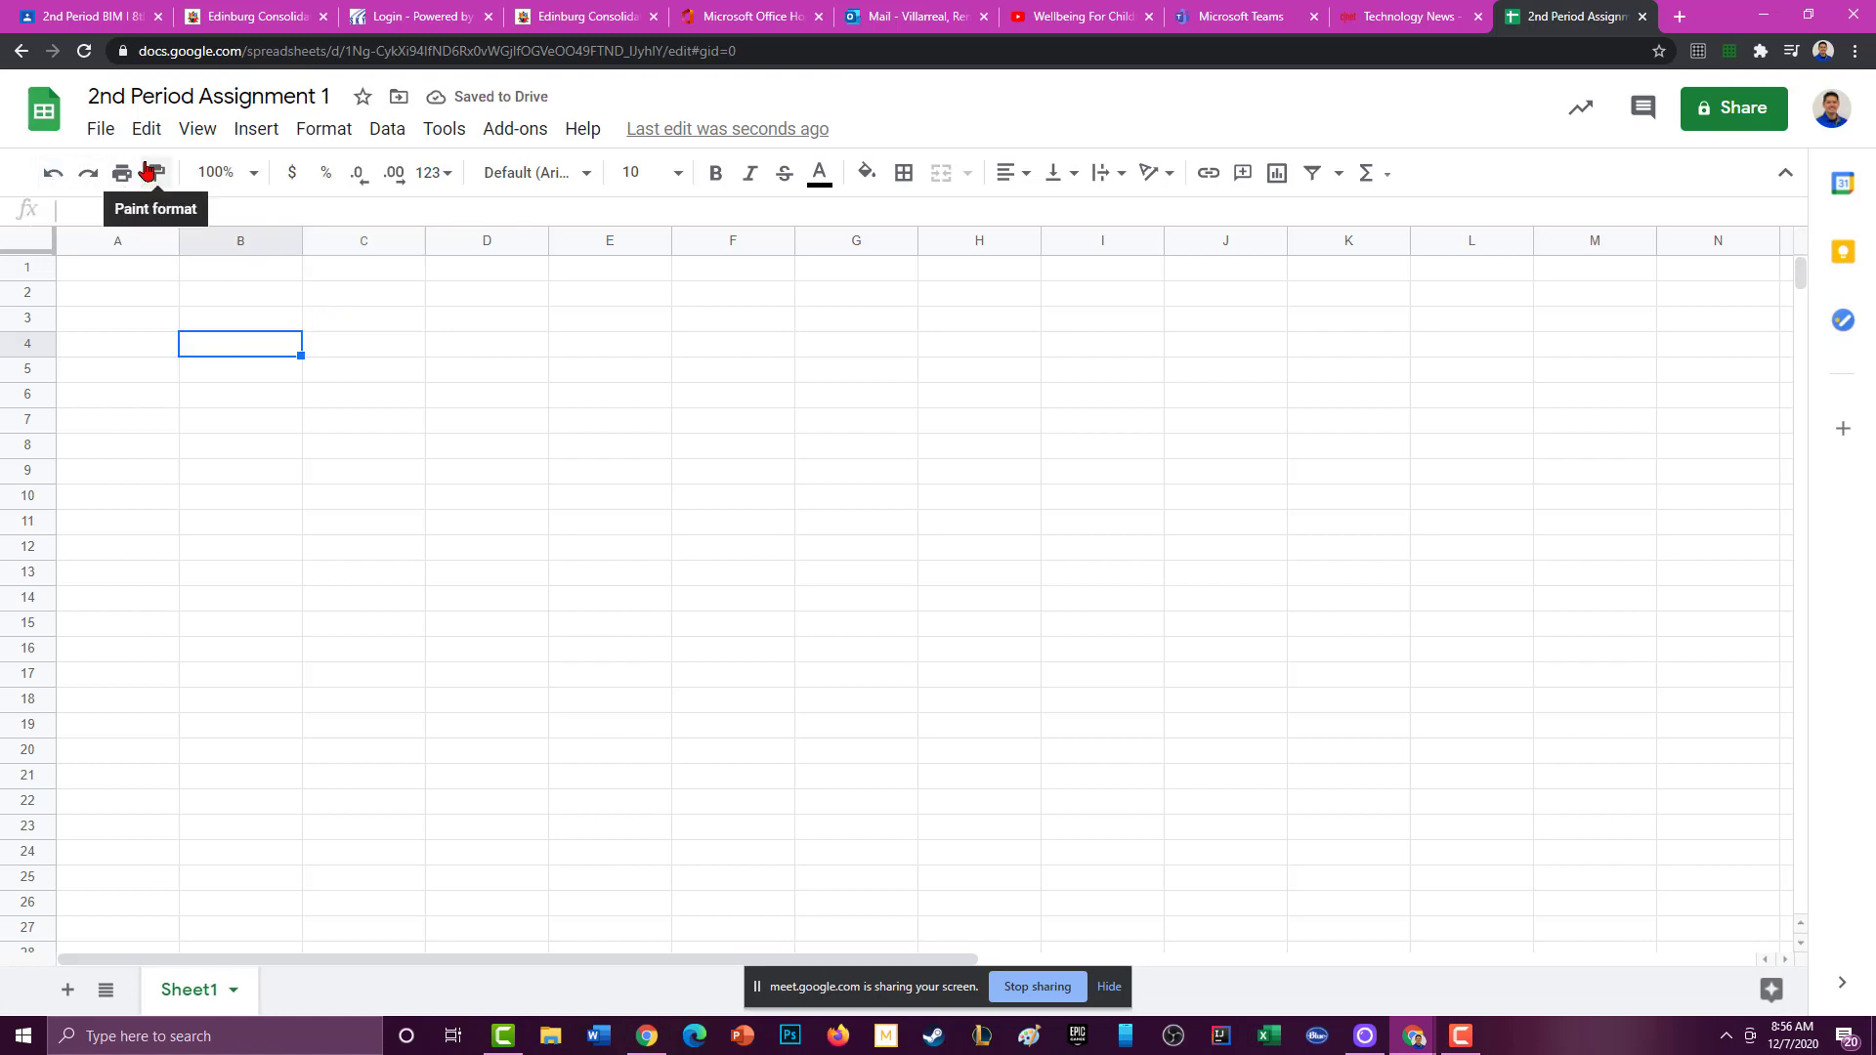
# Enter 5.00 in cell C4 and format the cell as currency.
pyautogui.click(251, 175)
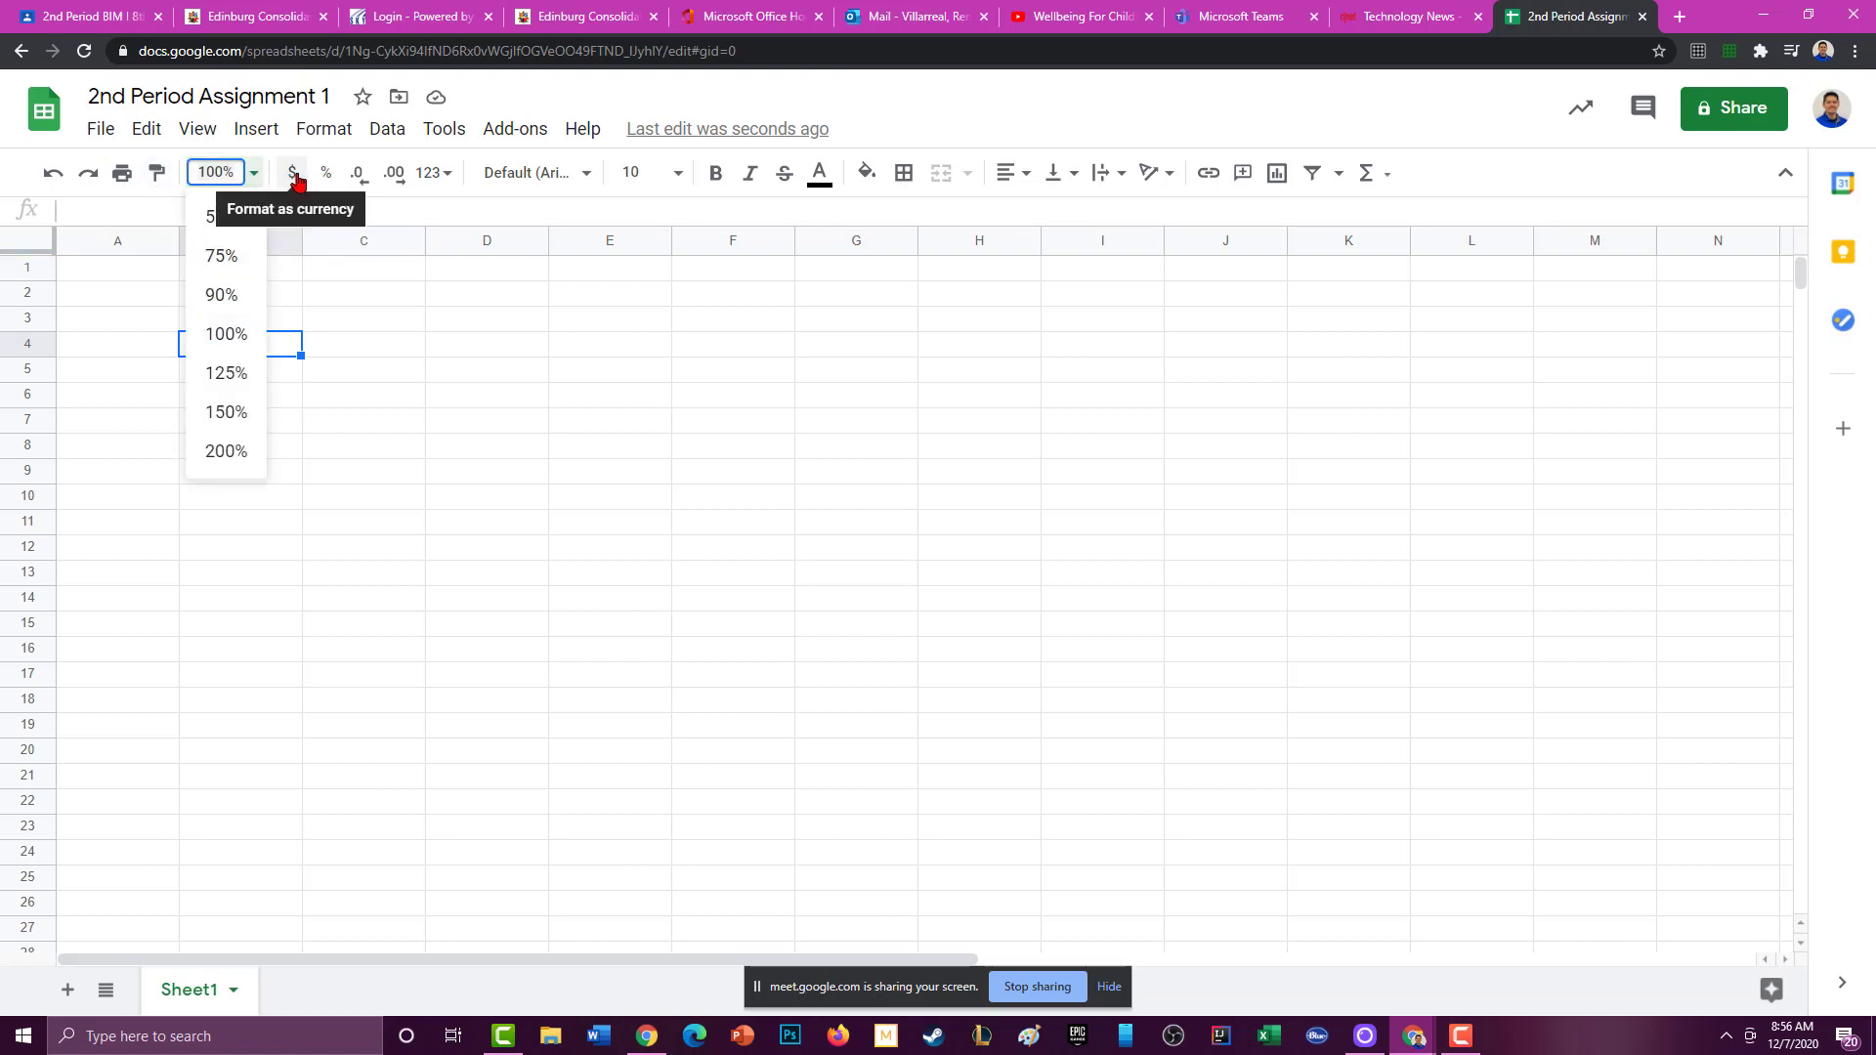
pyautogui.click(369, 344)
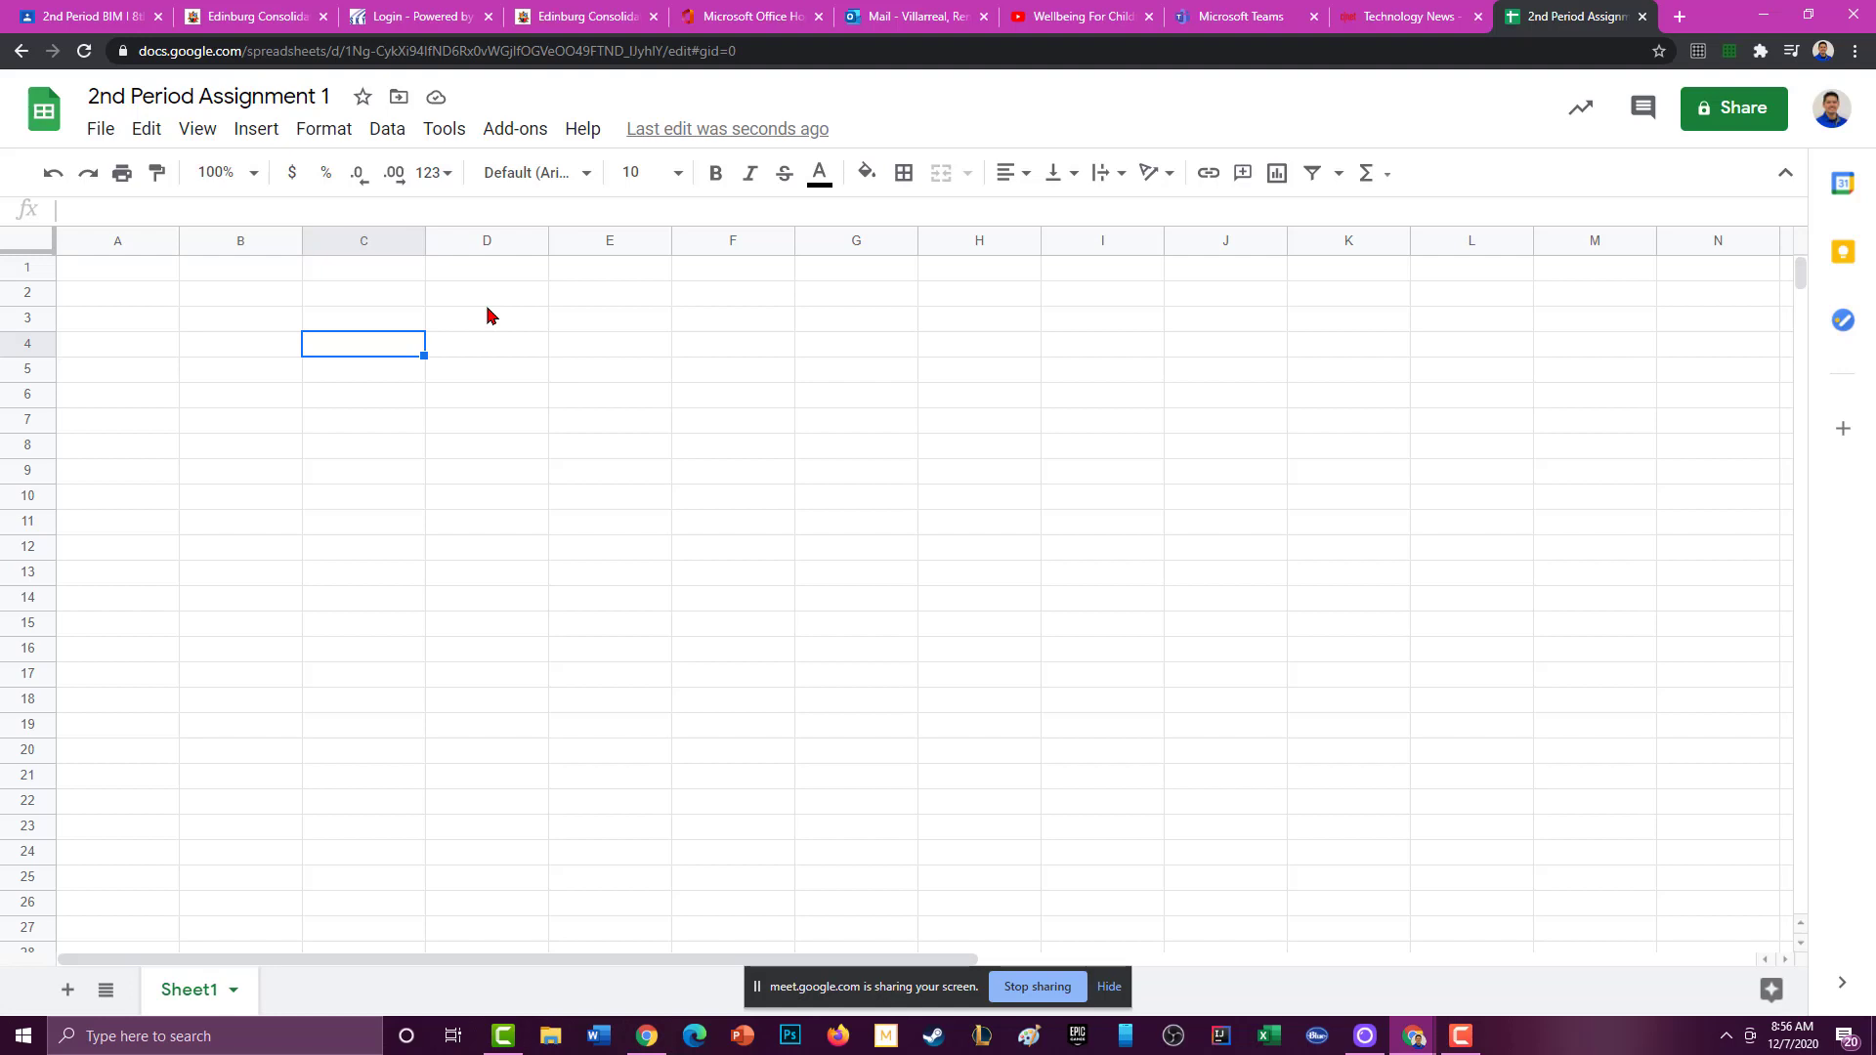
pyautogui.write('5')
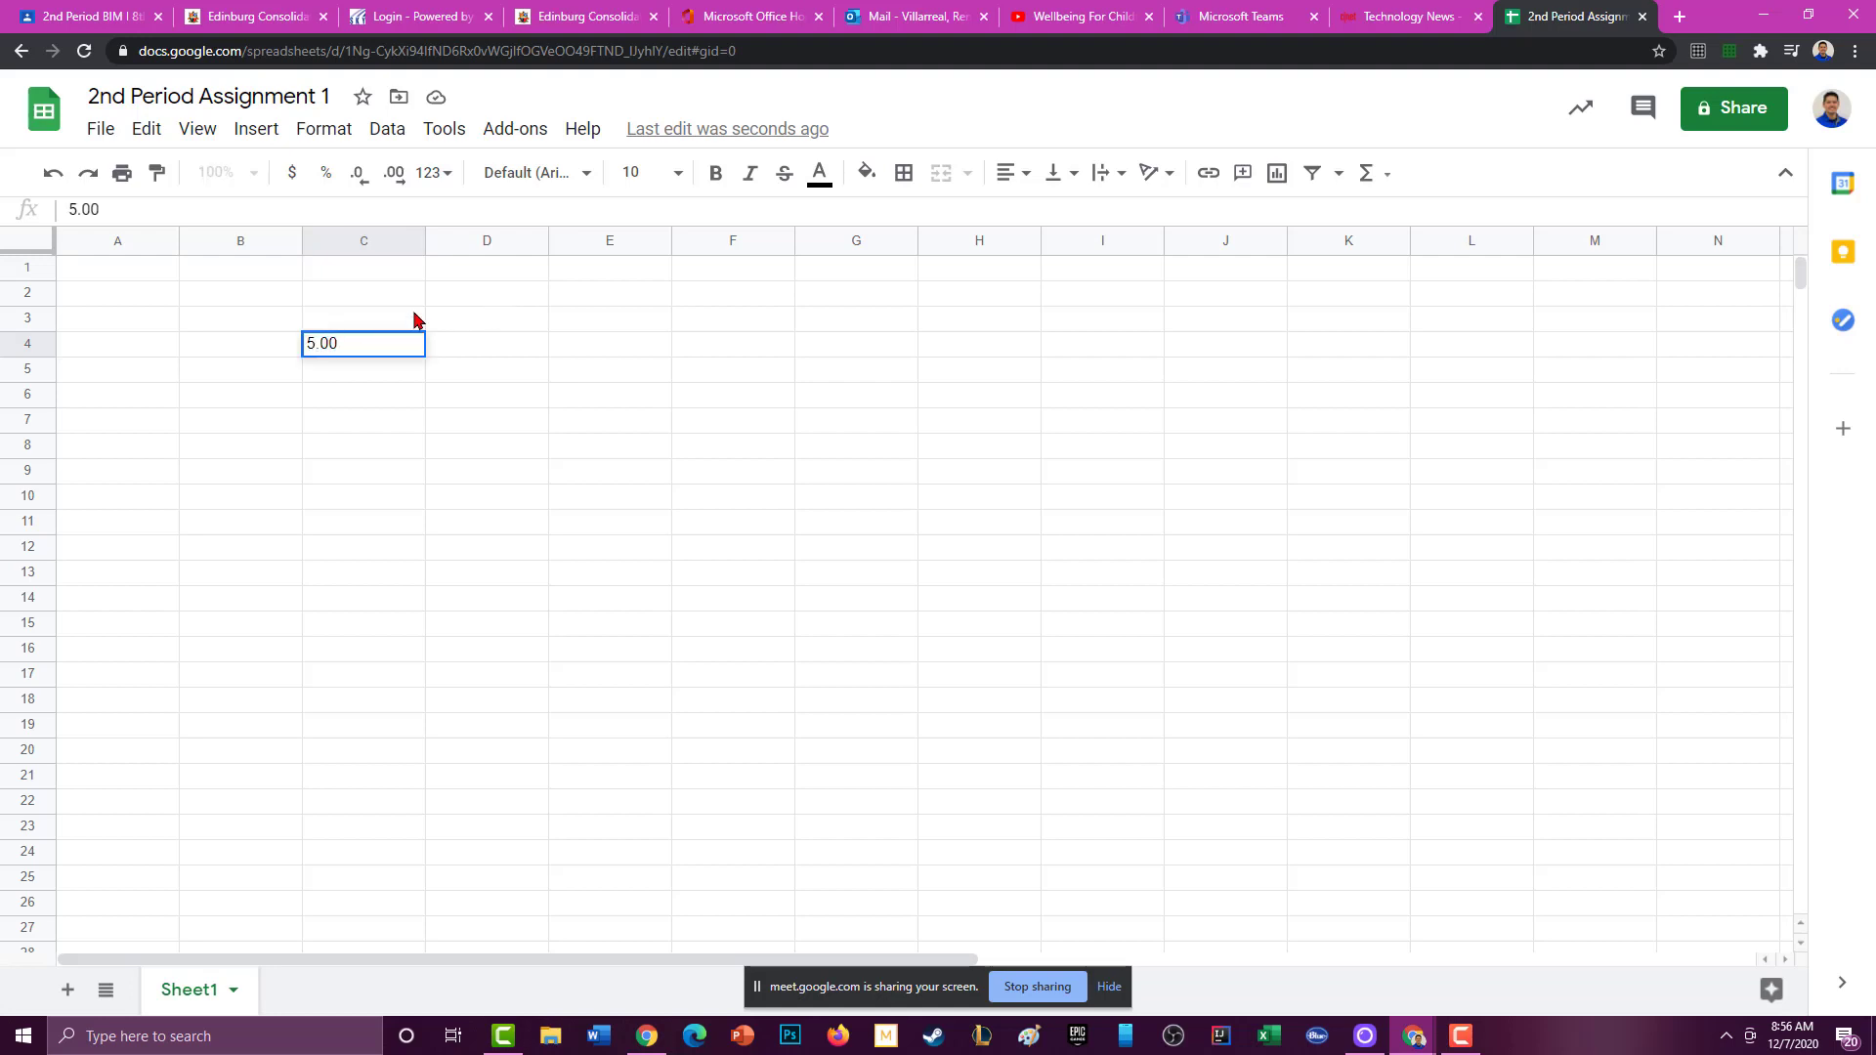
pyautogui.click(478, 420)
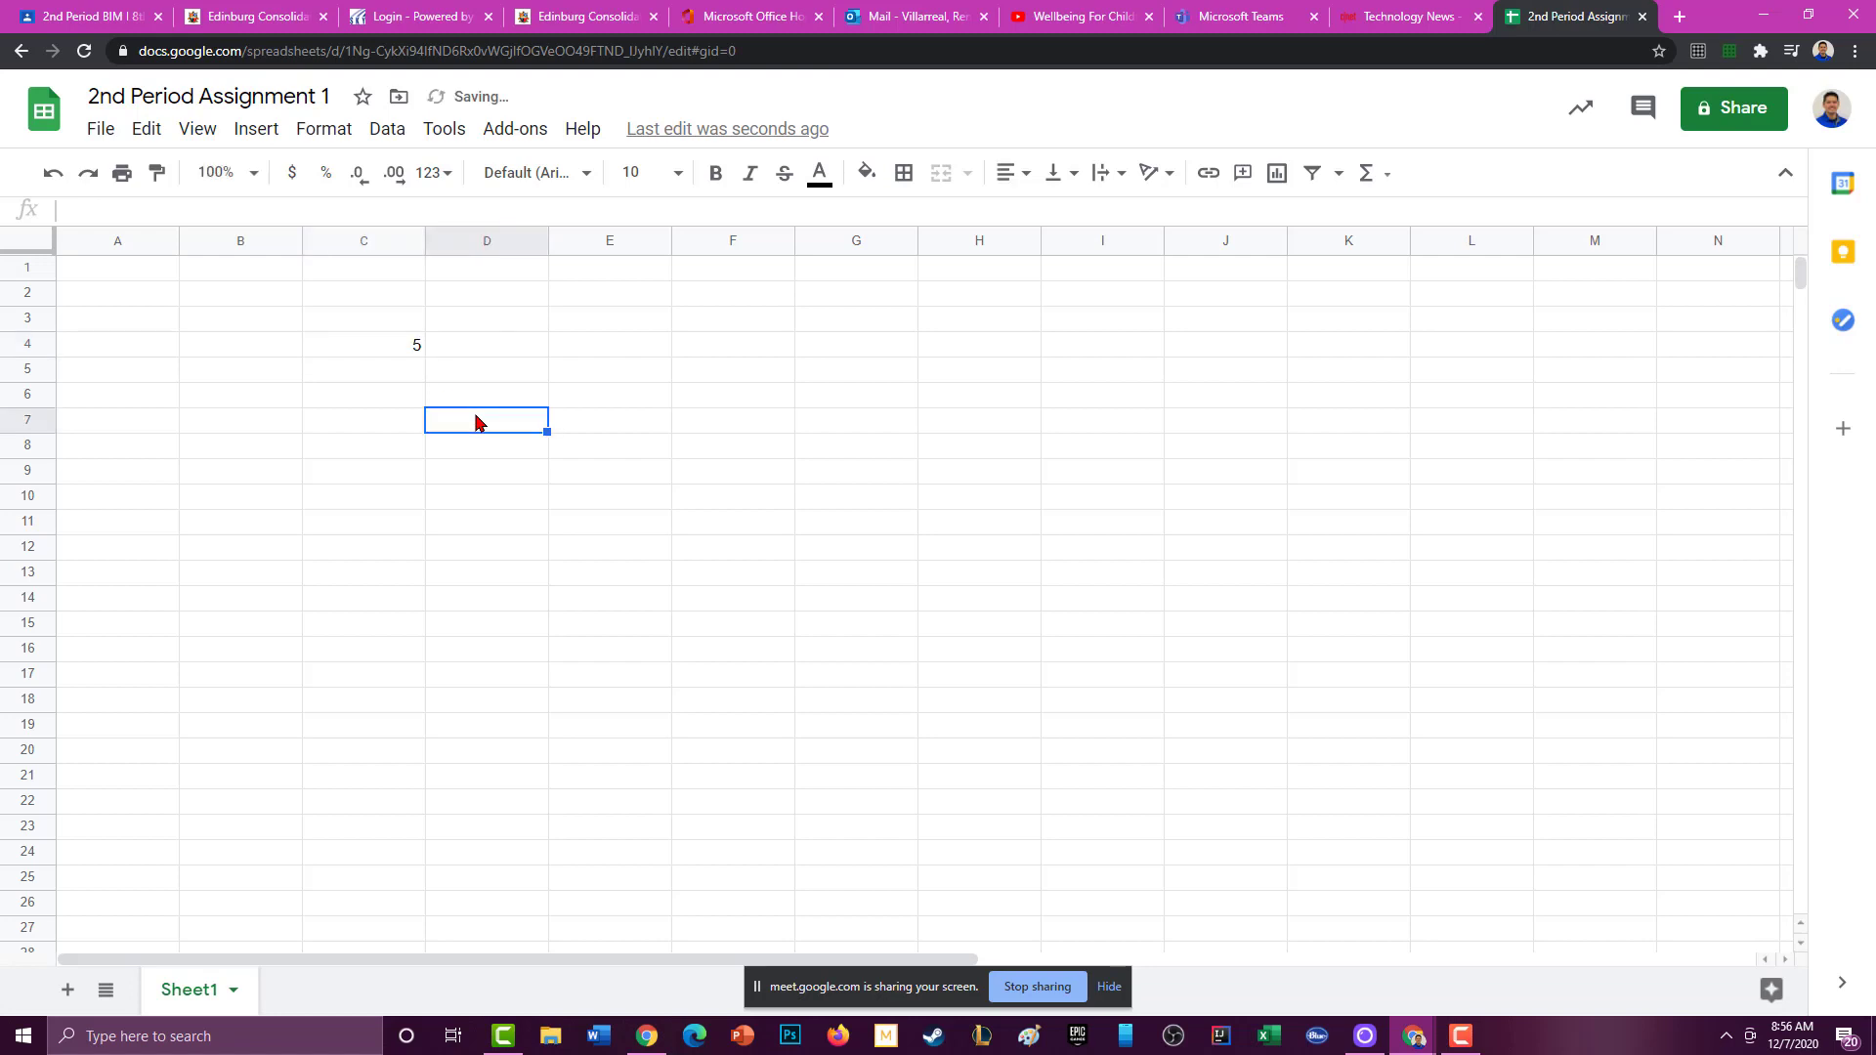
pyautogui.click(404, 344)
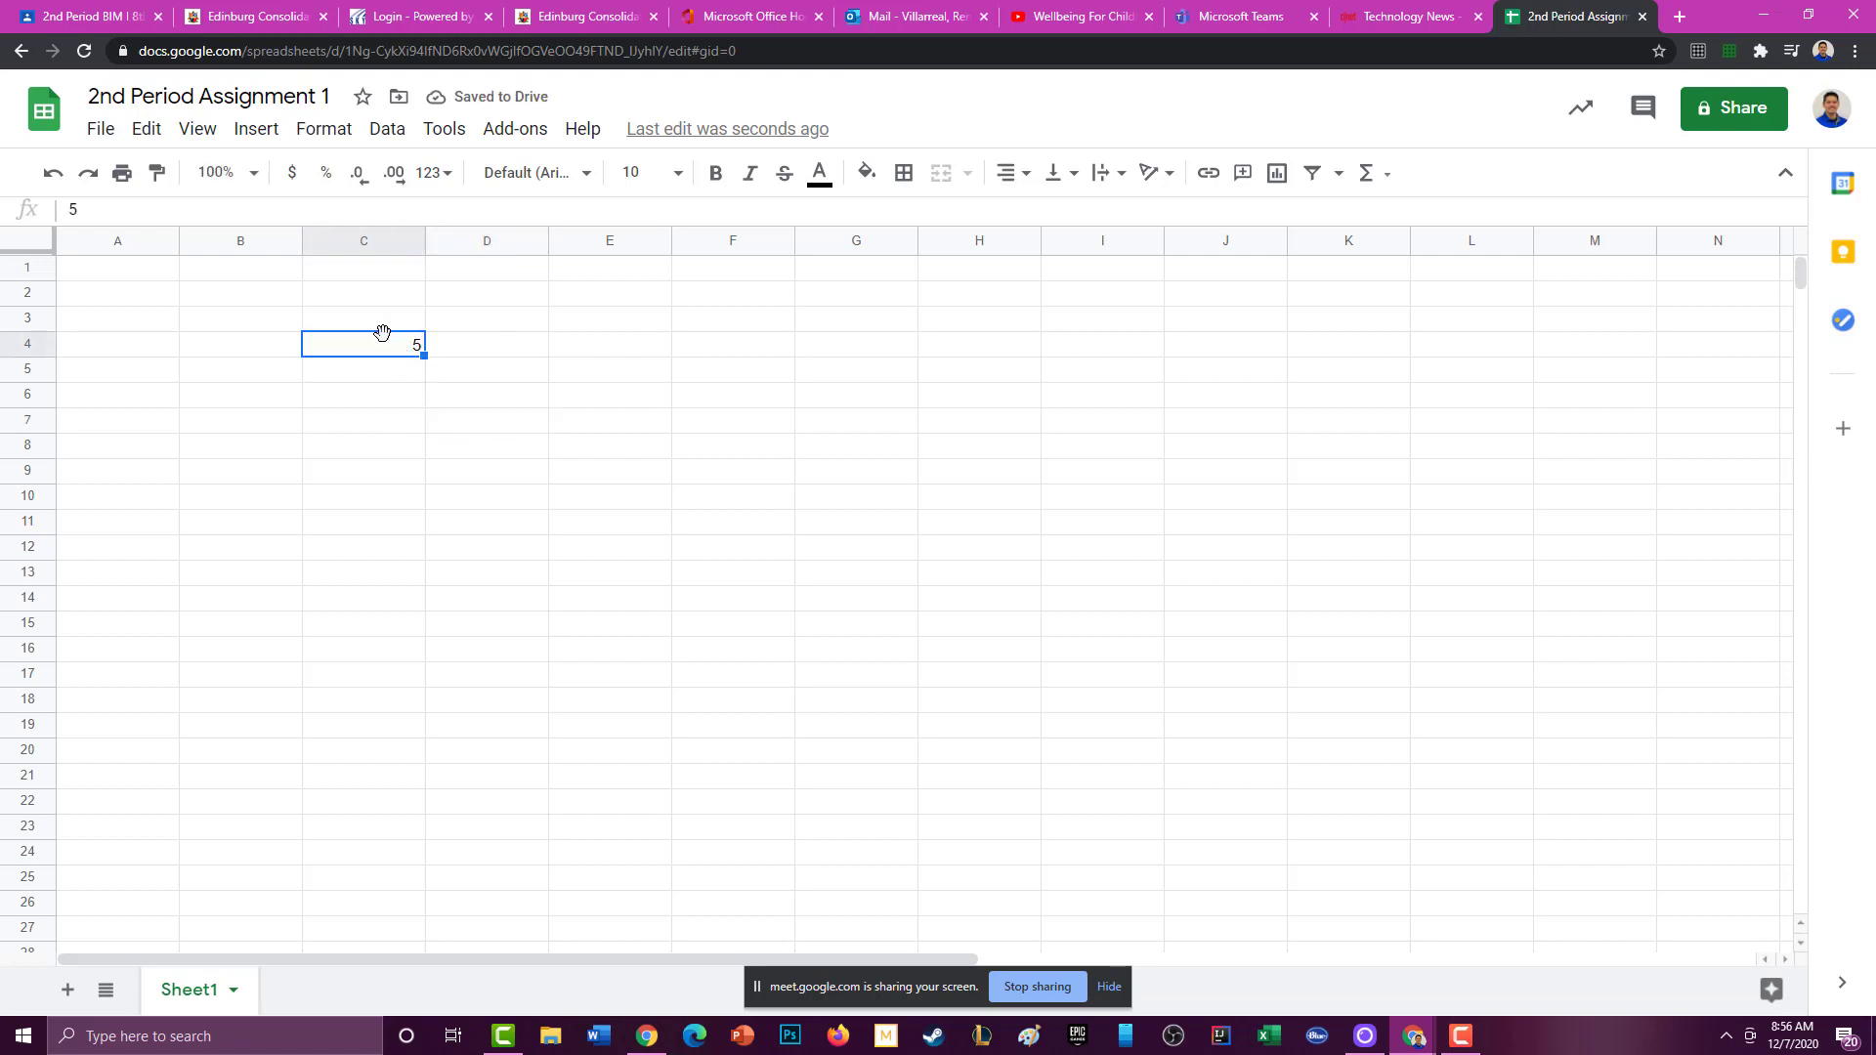
pyautogui.click(292, 174)
# Set the font of cell C4 to Pacifico and its font size to 24.
pyautogui.click(585, 174)
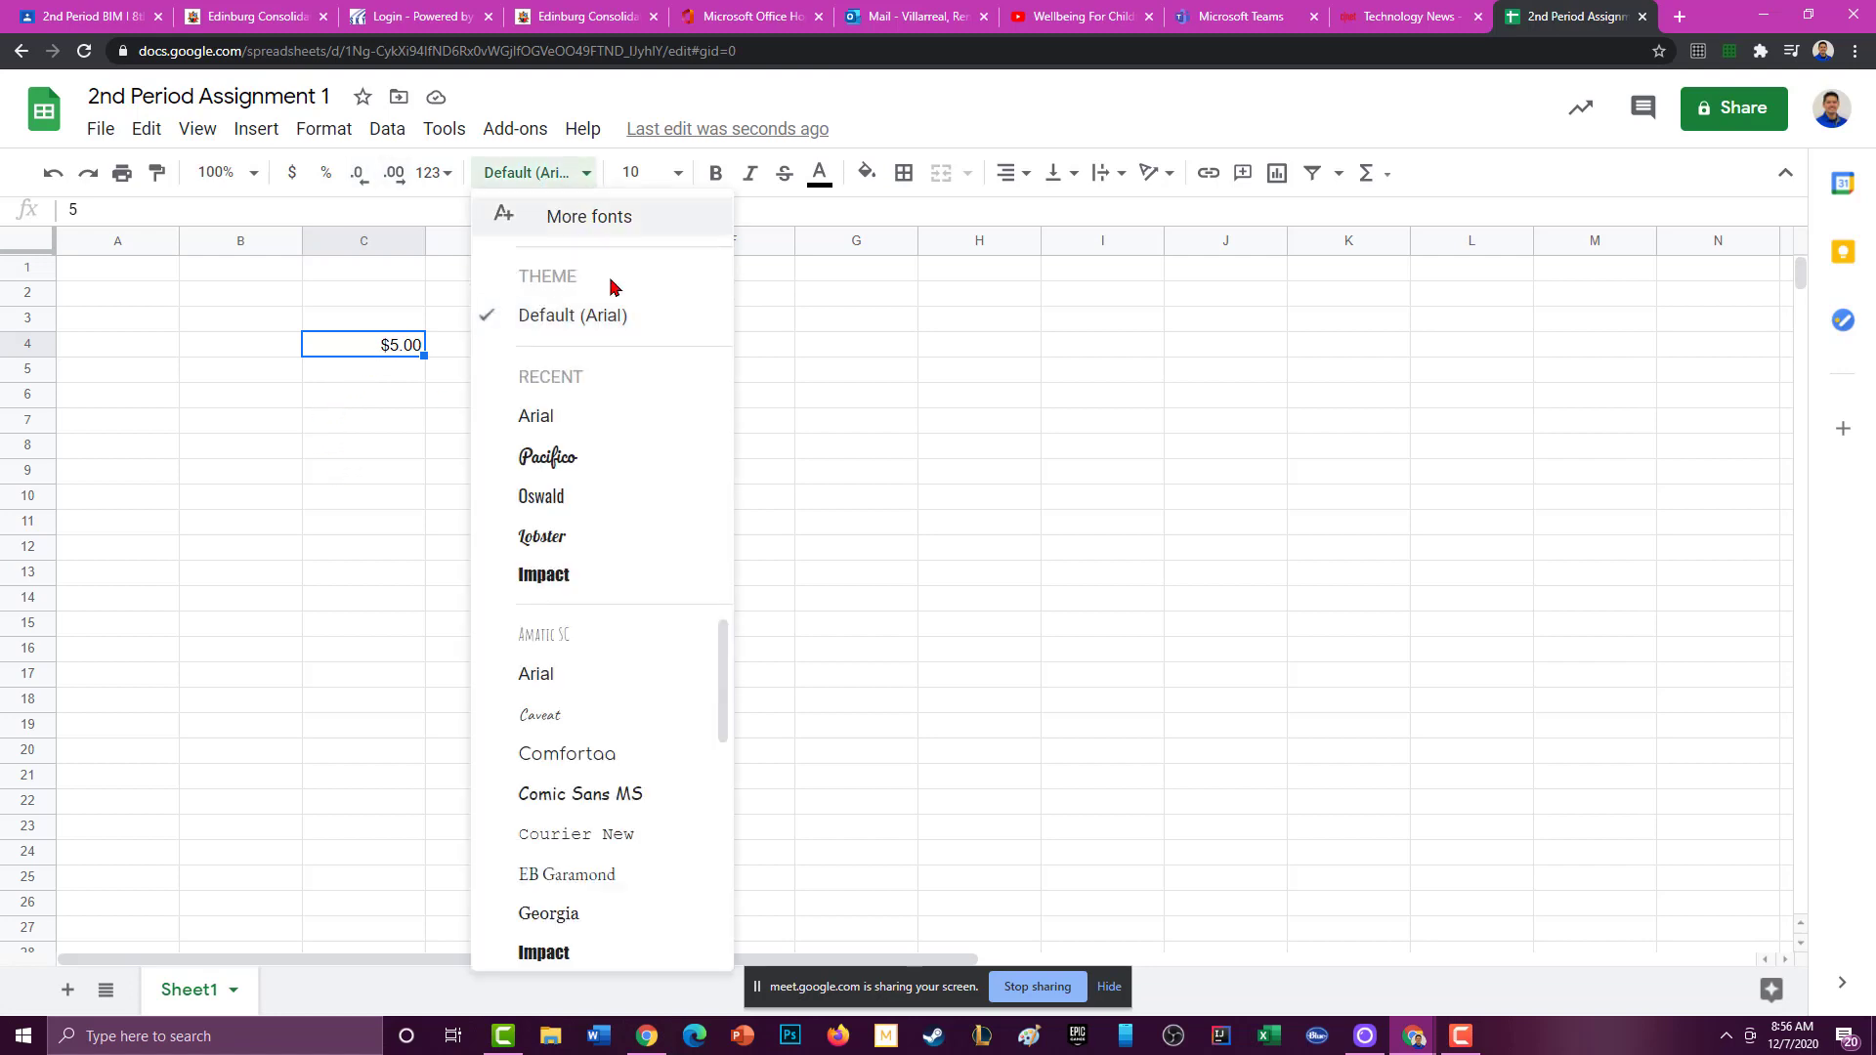
pyautogui.click(614, 460)
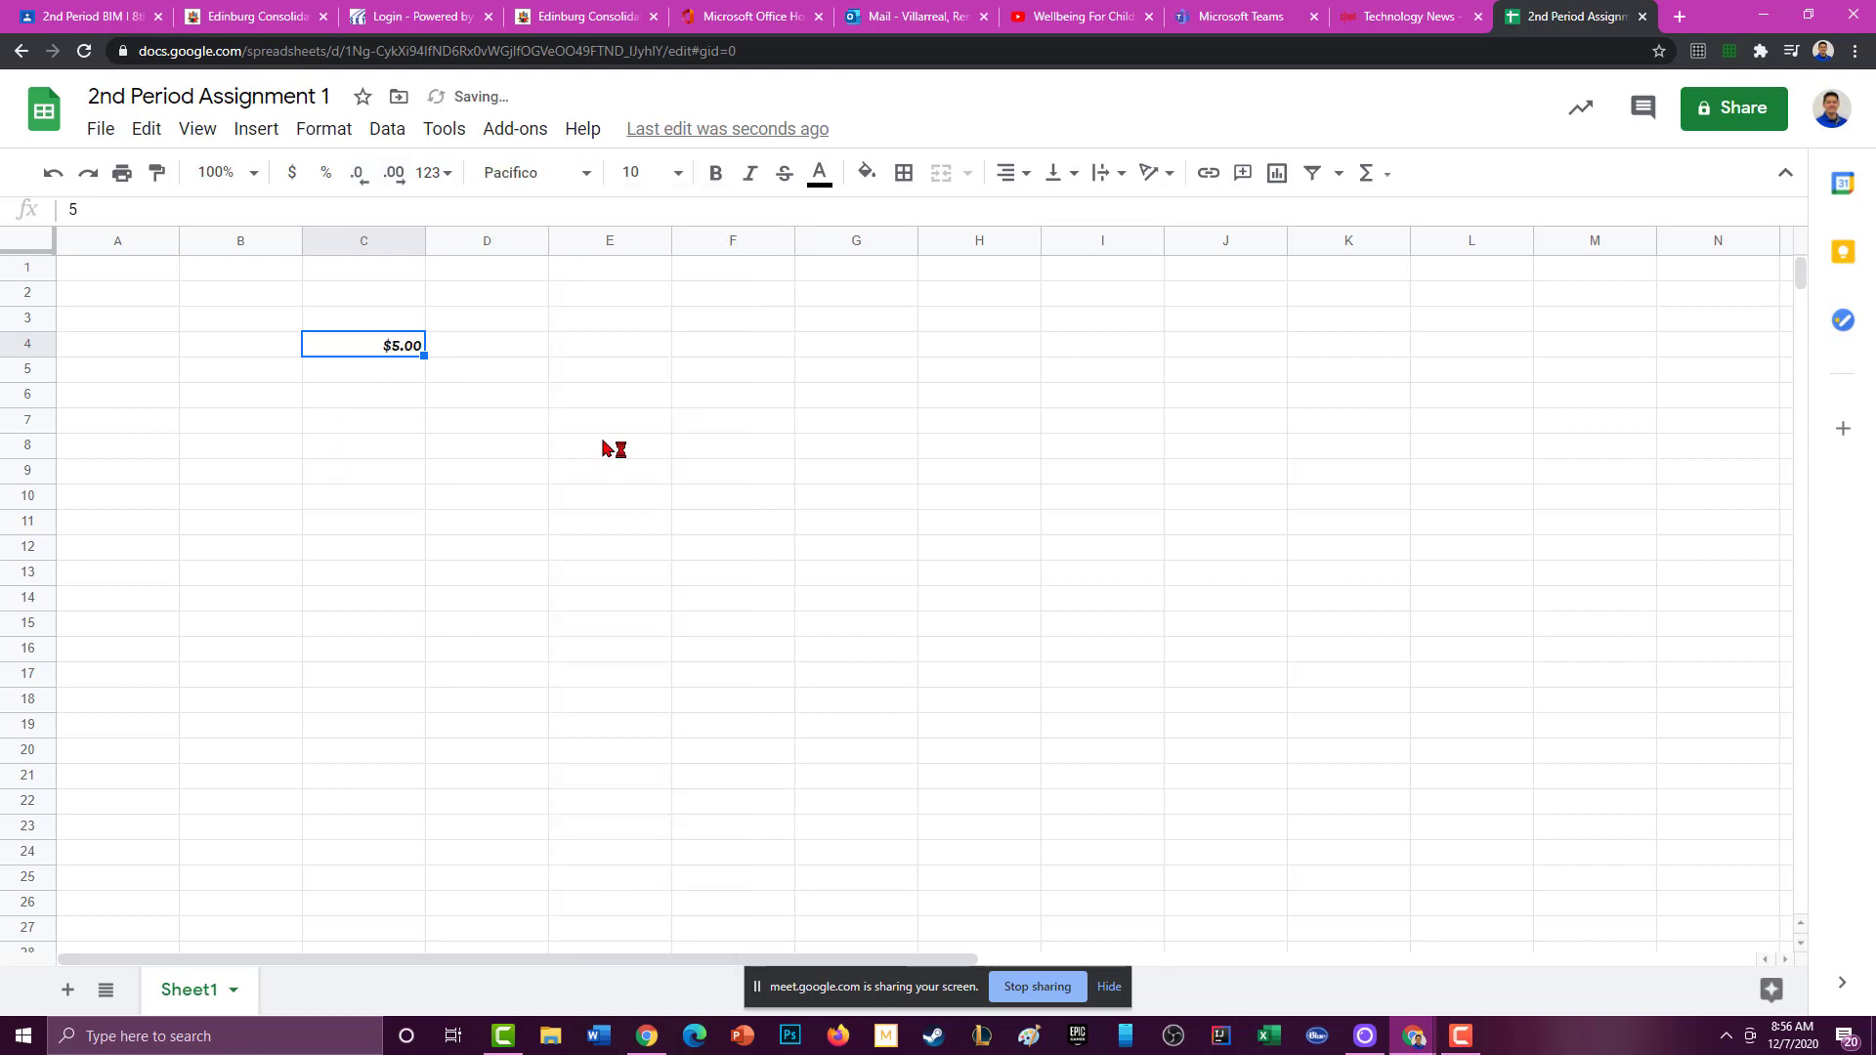
pyautogui.click(677, 174)
pyautogui.click(643, 502)
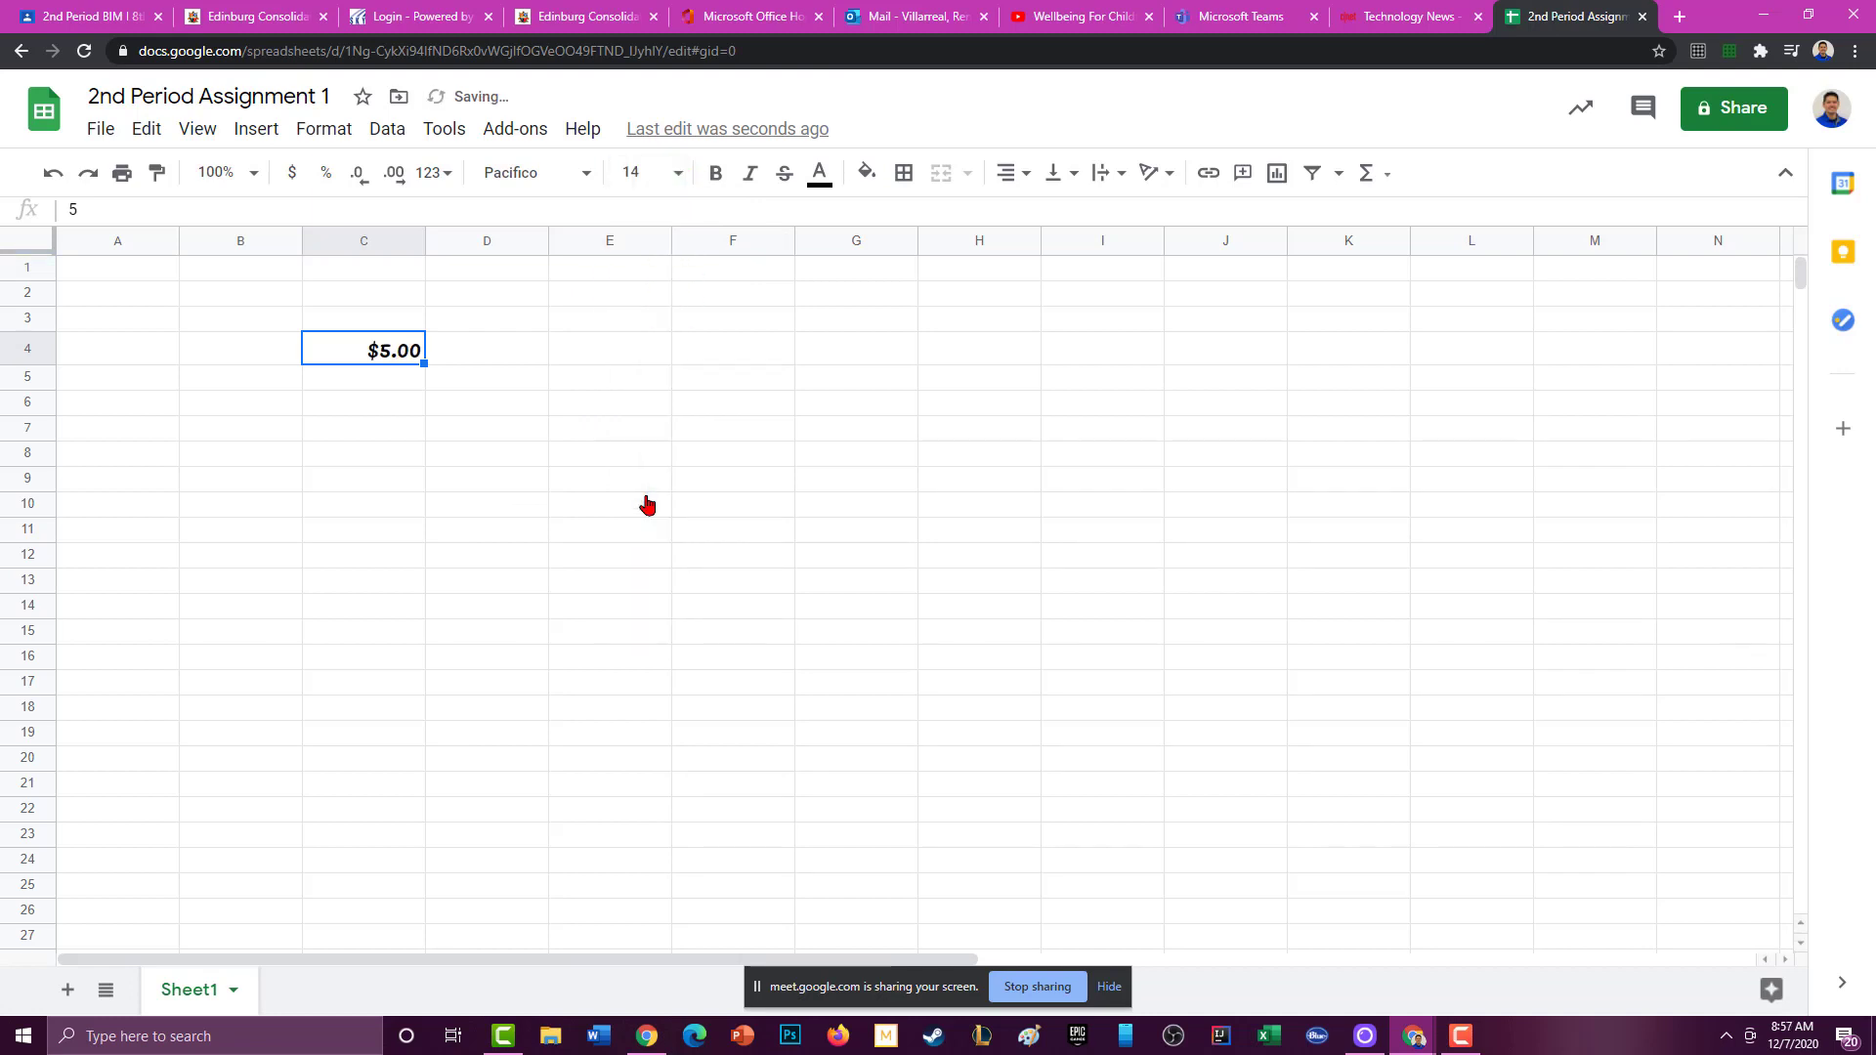
pyautogui.click(677, 173)
pyautogui.click(645, 572)
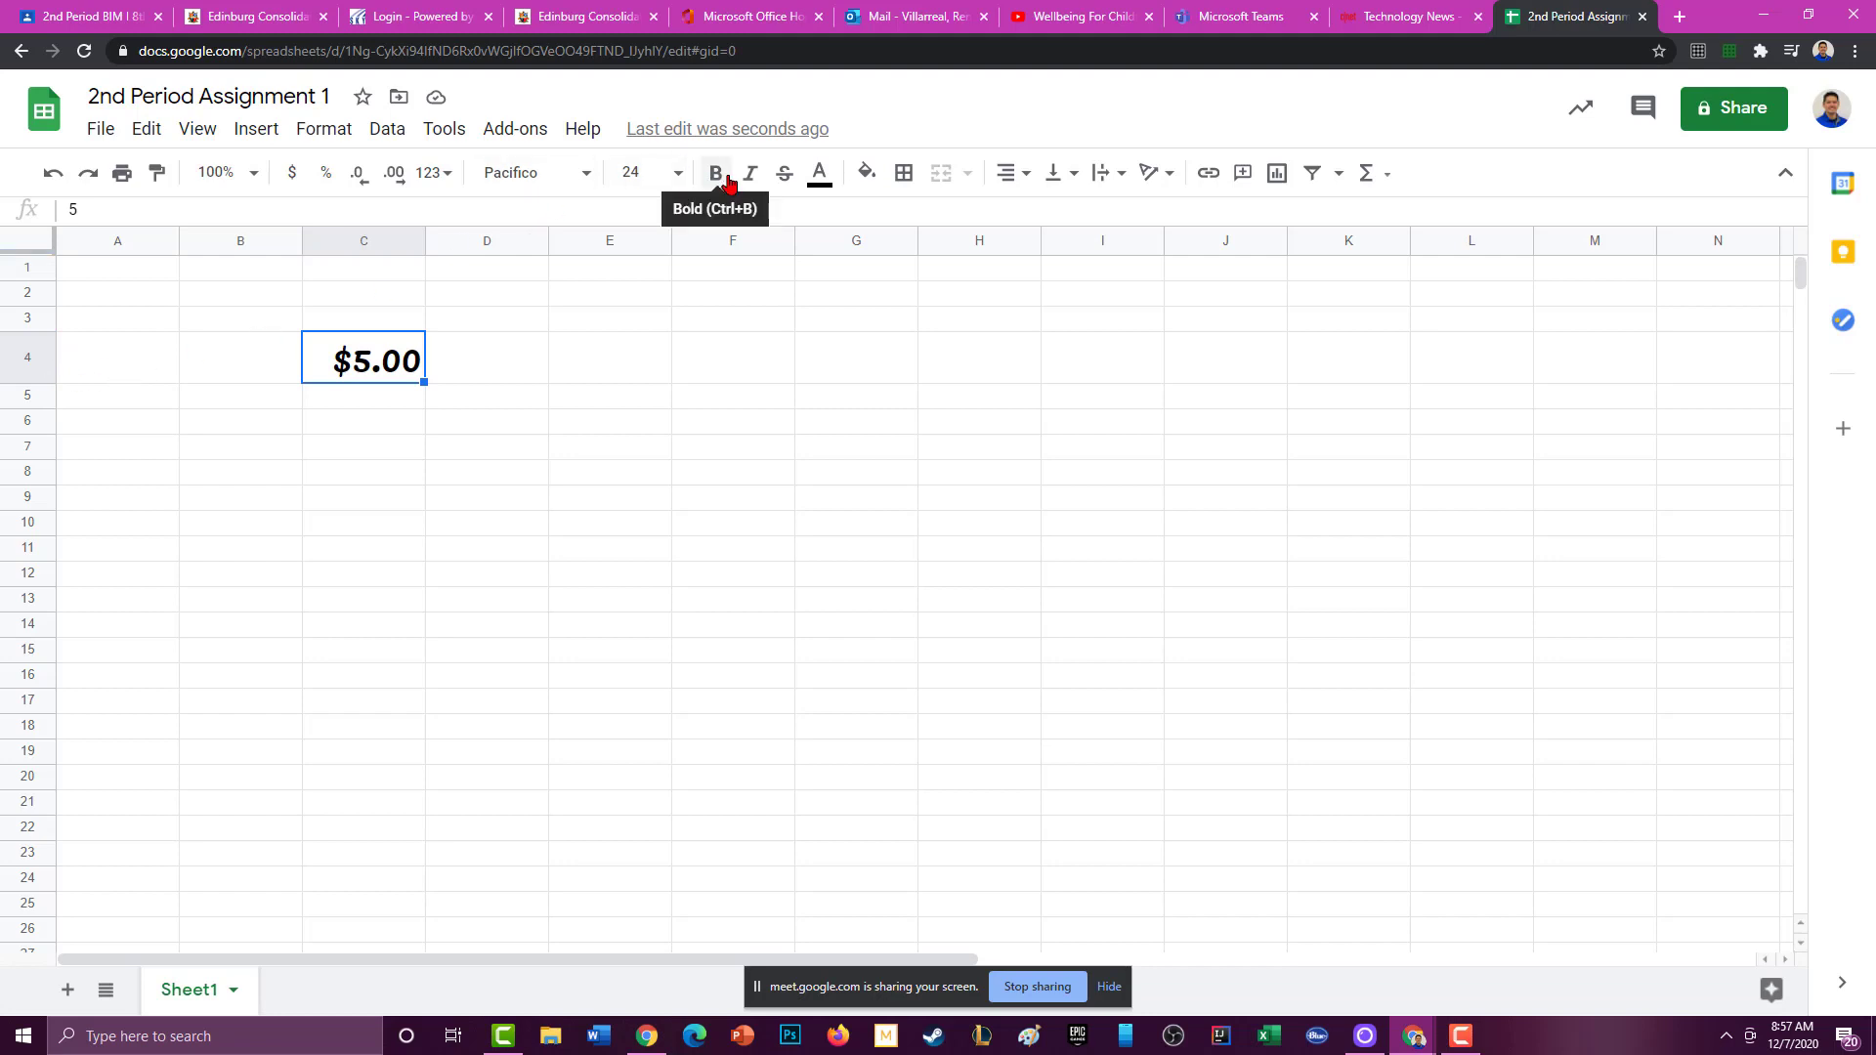
# Turn strikethrough on and off for cell C4 and set its text color to yellow.
pyautogui.click(787, 182)
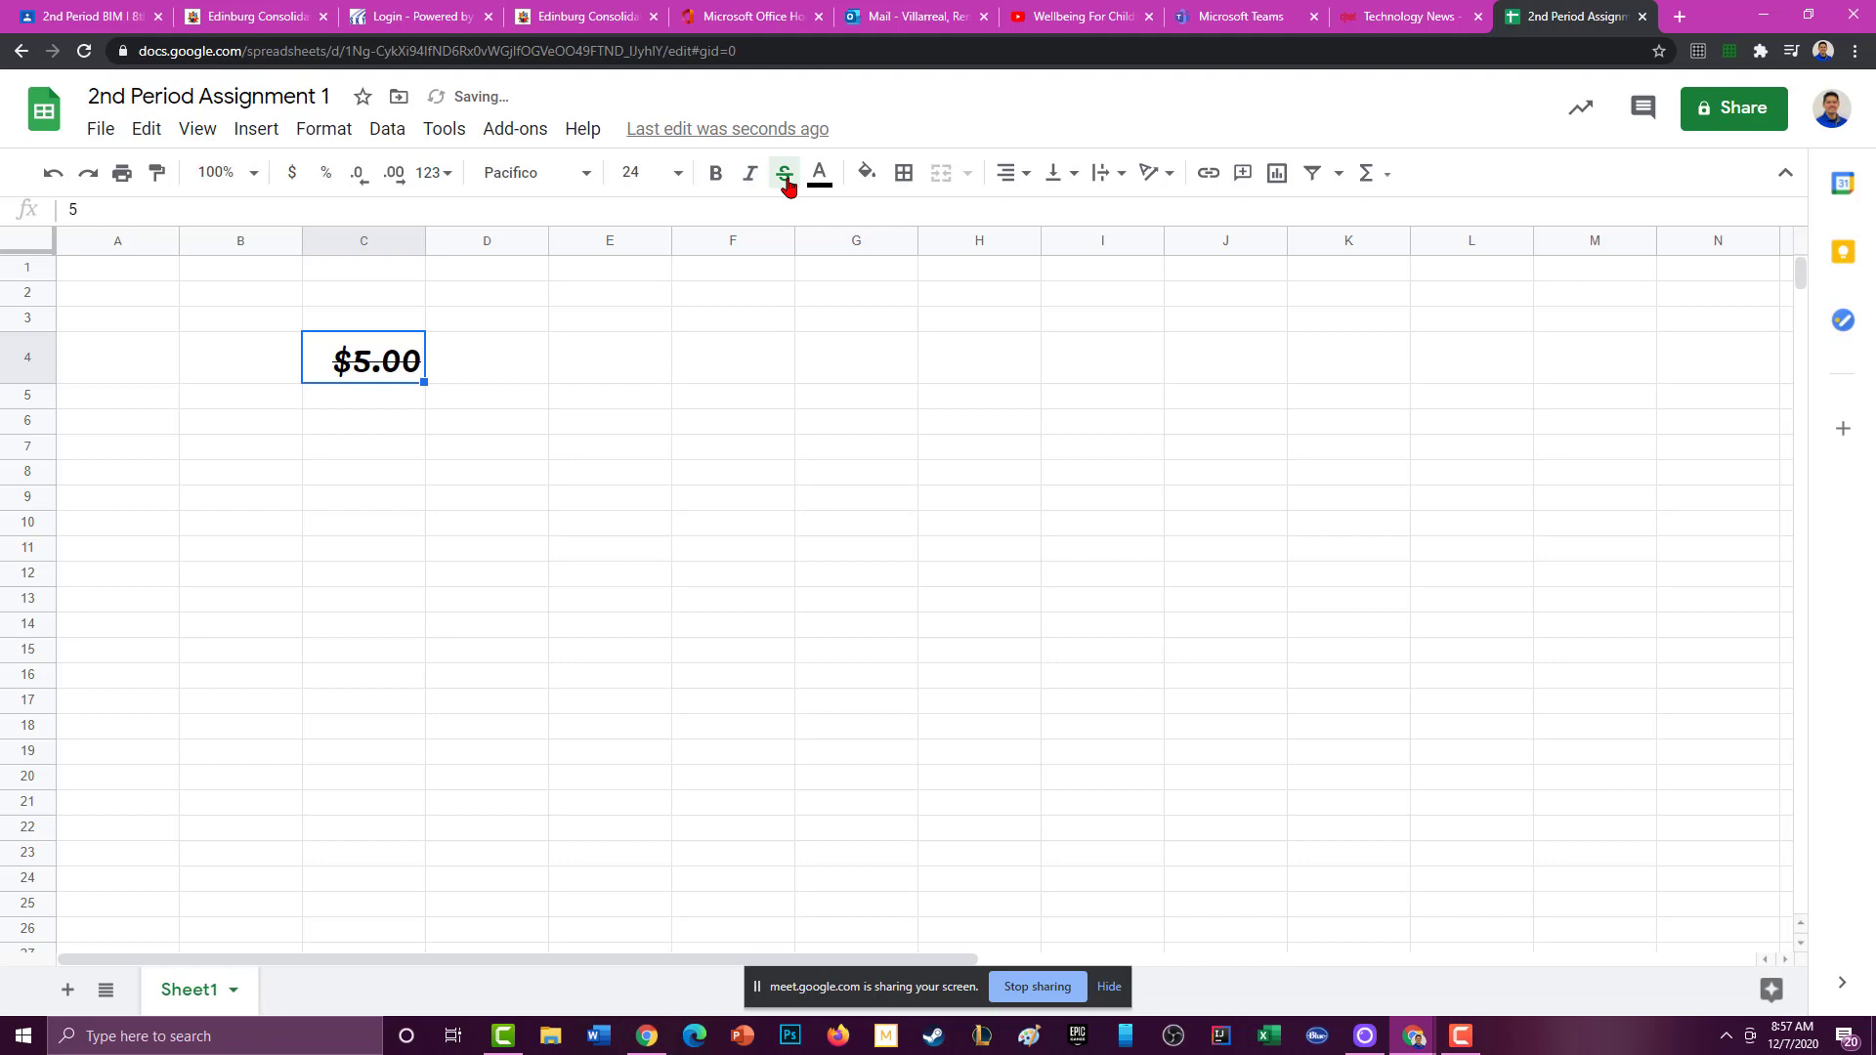
pyautogui.click(785, 182)
pyautogui.click(821, 174)
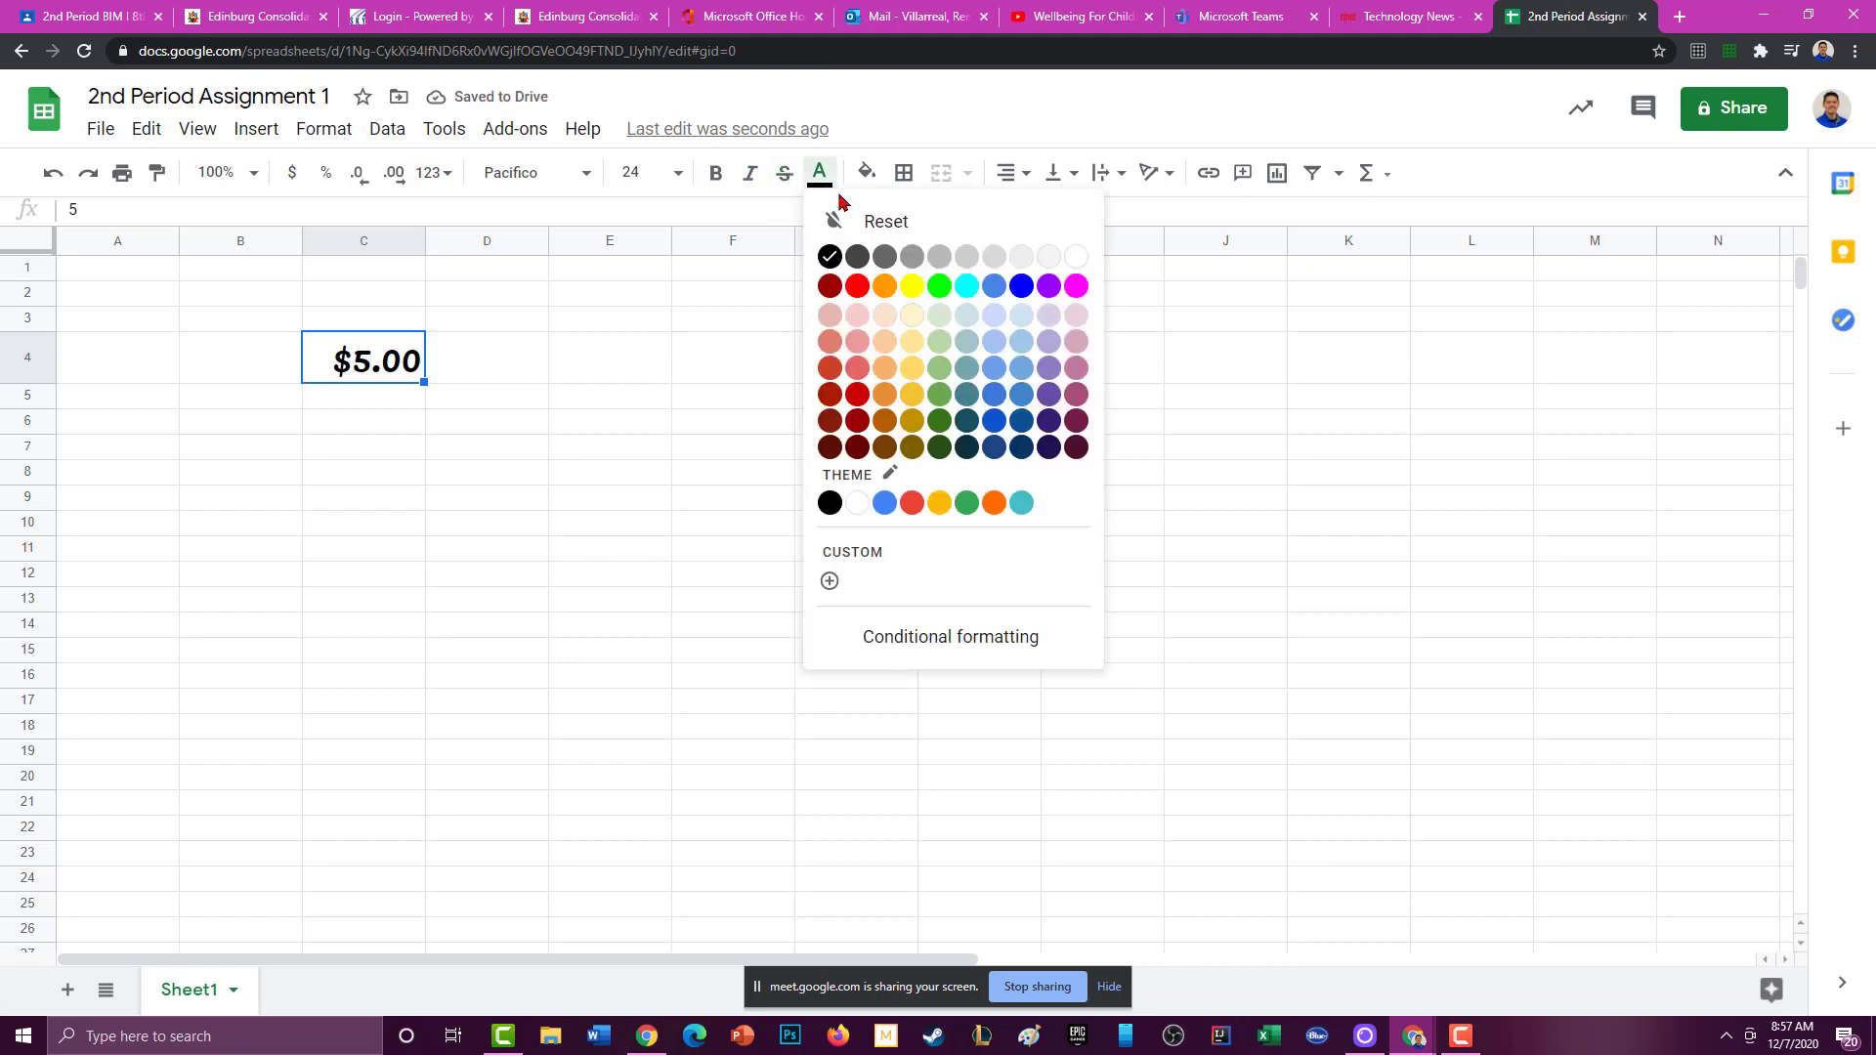
pyautogui.click(919, 282)
pyautogui.click(908, 278)
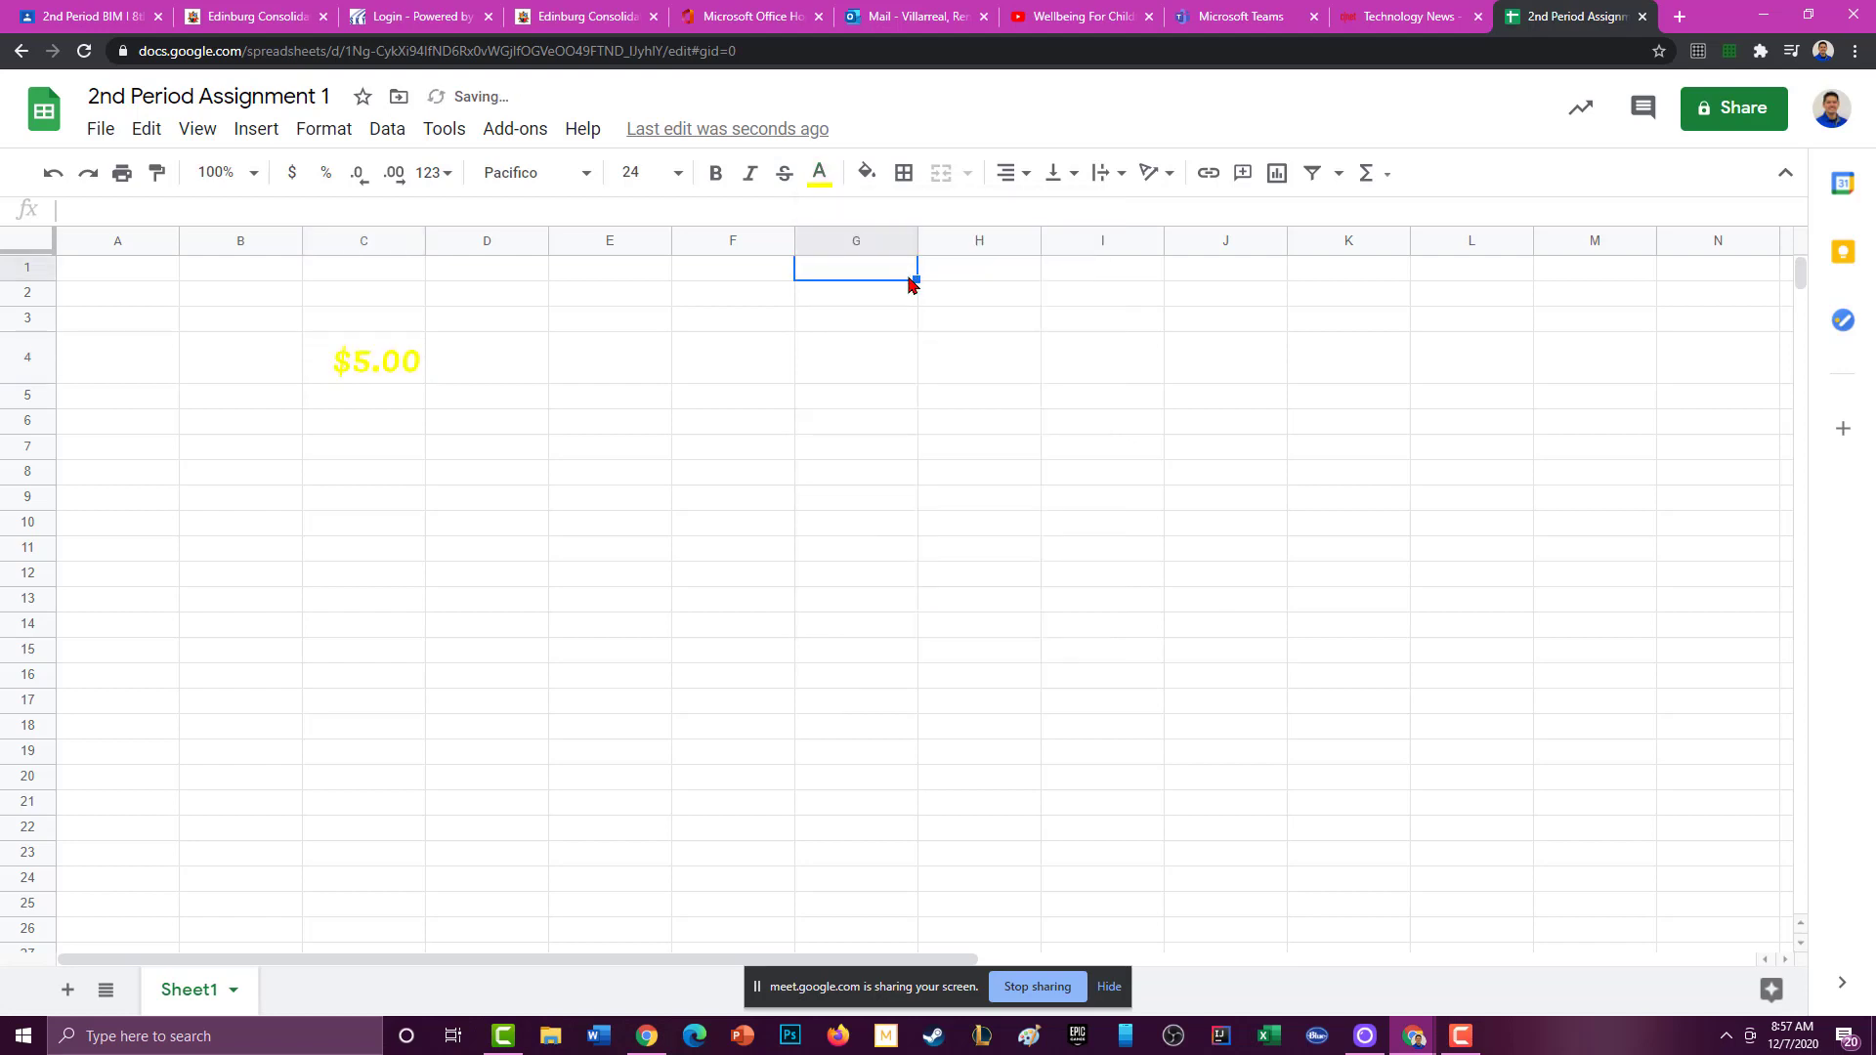
# Fill cell G1 with magenta.
pyautogui.click(819, 174)
pyautogui.click(865, 173)
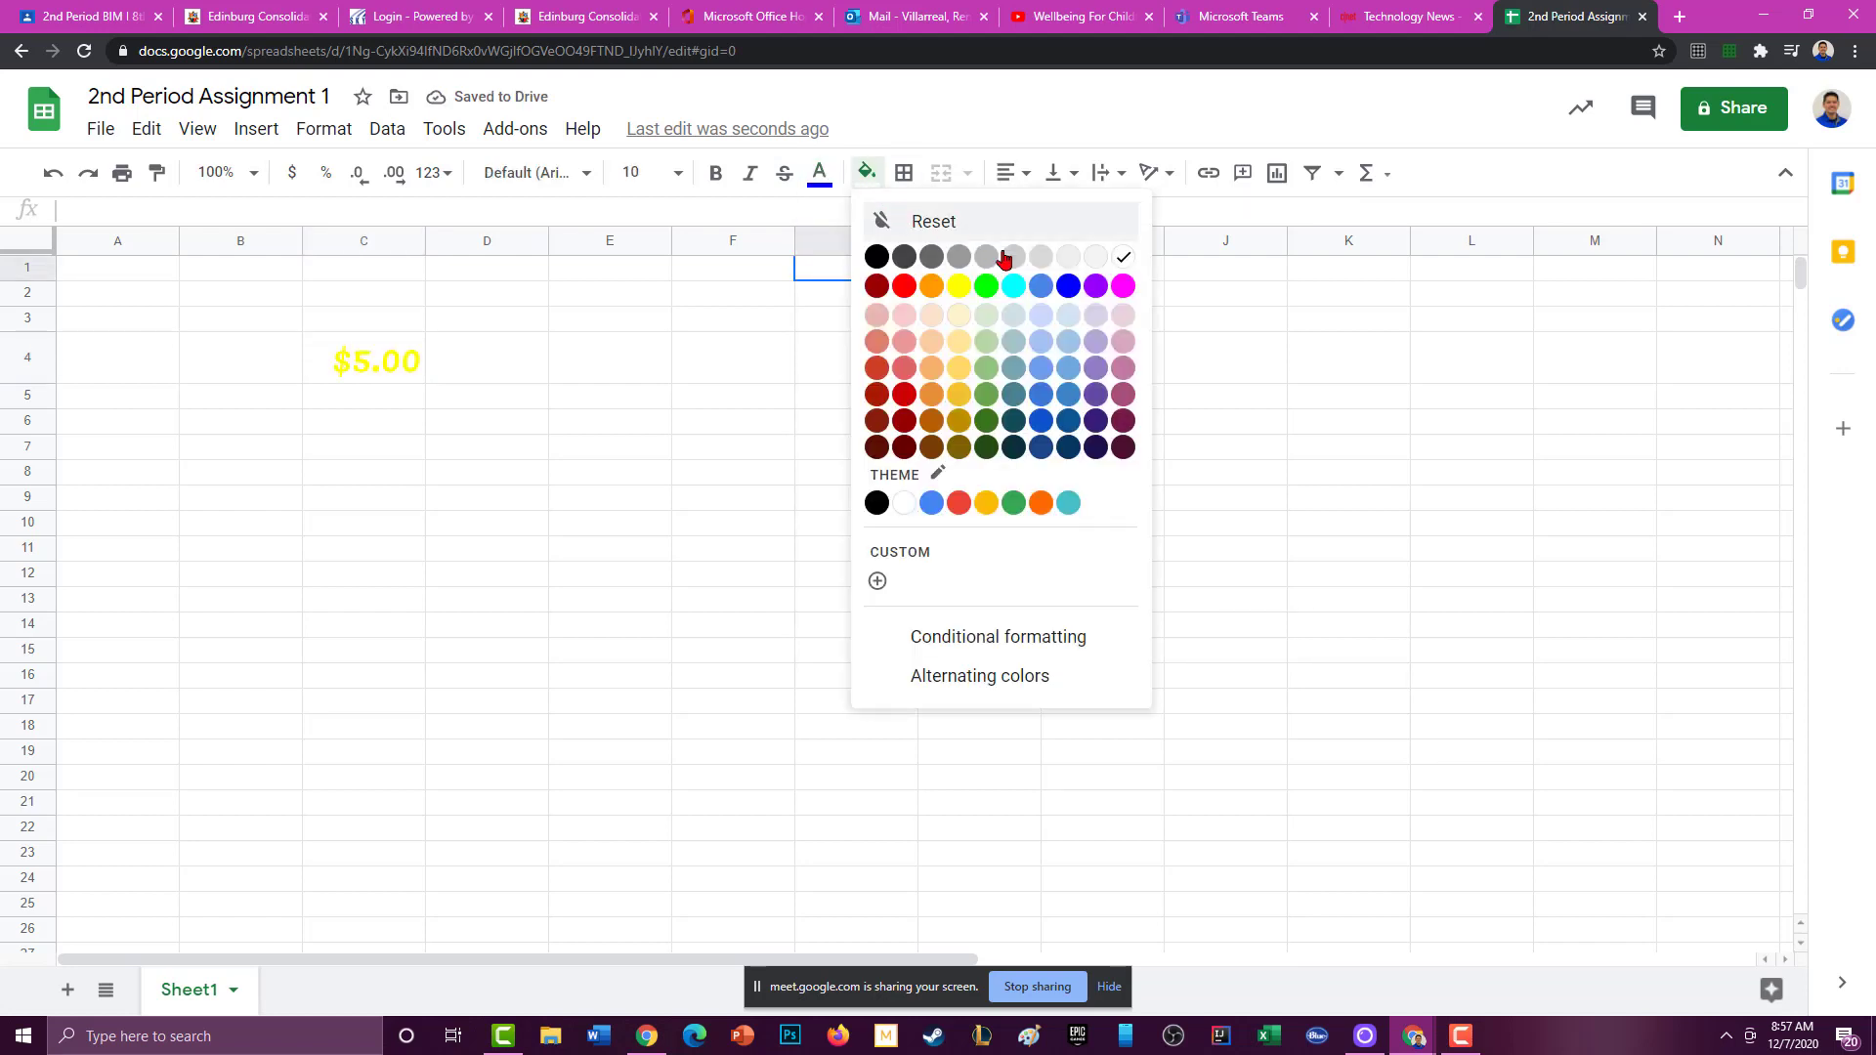
pyautogui.click(1122, 287)
pyautogui.click(858, 359)
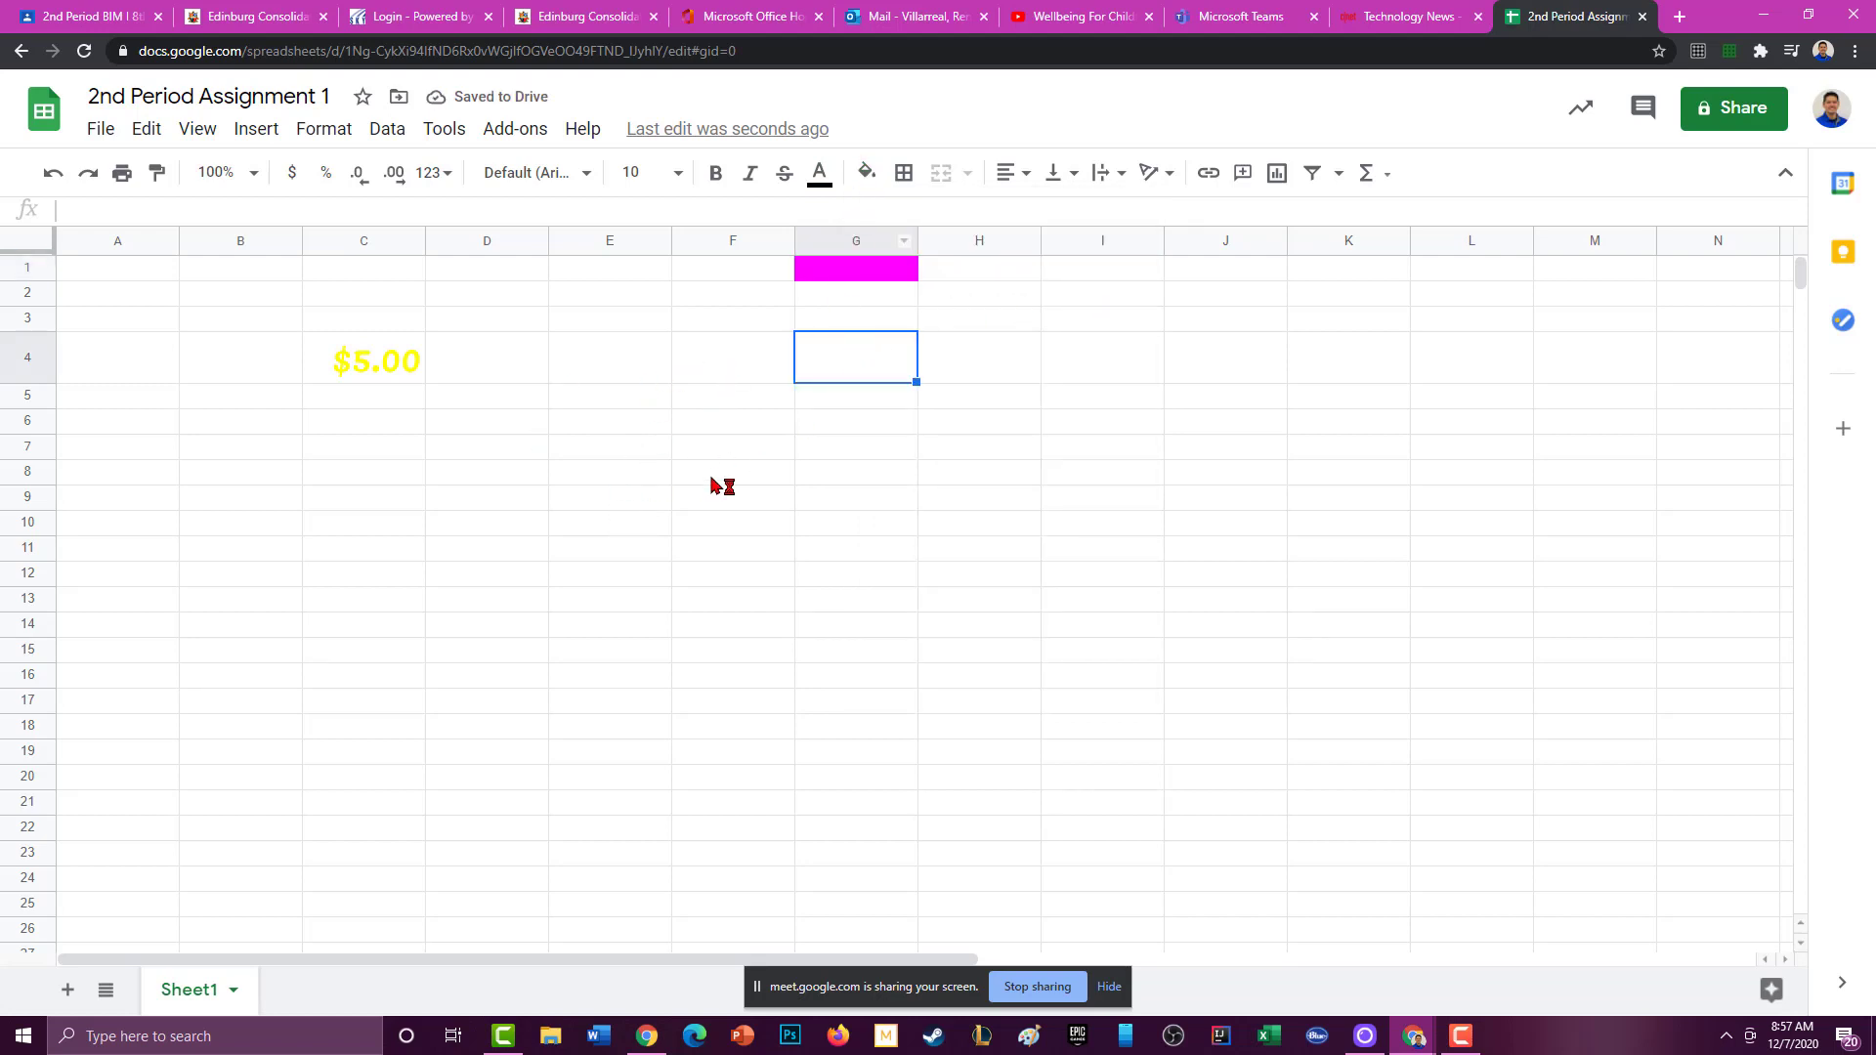
# Fill cell E6 with a light red color.
pyautogui.click(629, 427)
pyautogui.click(865, 172)
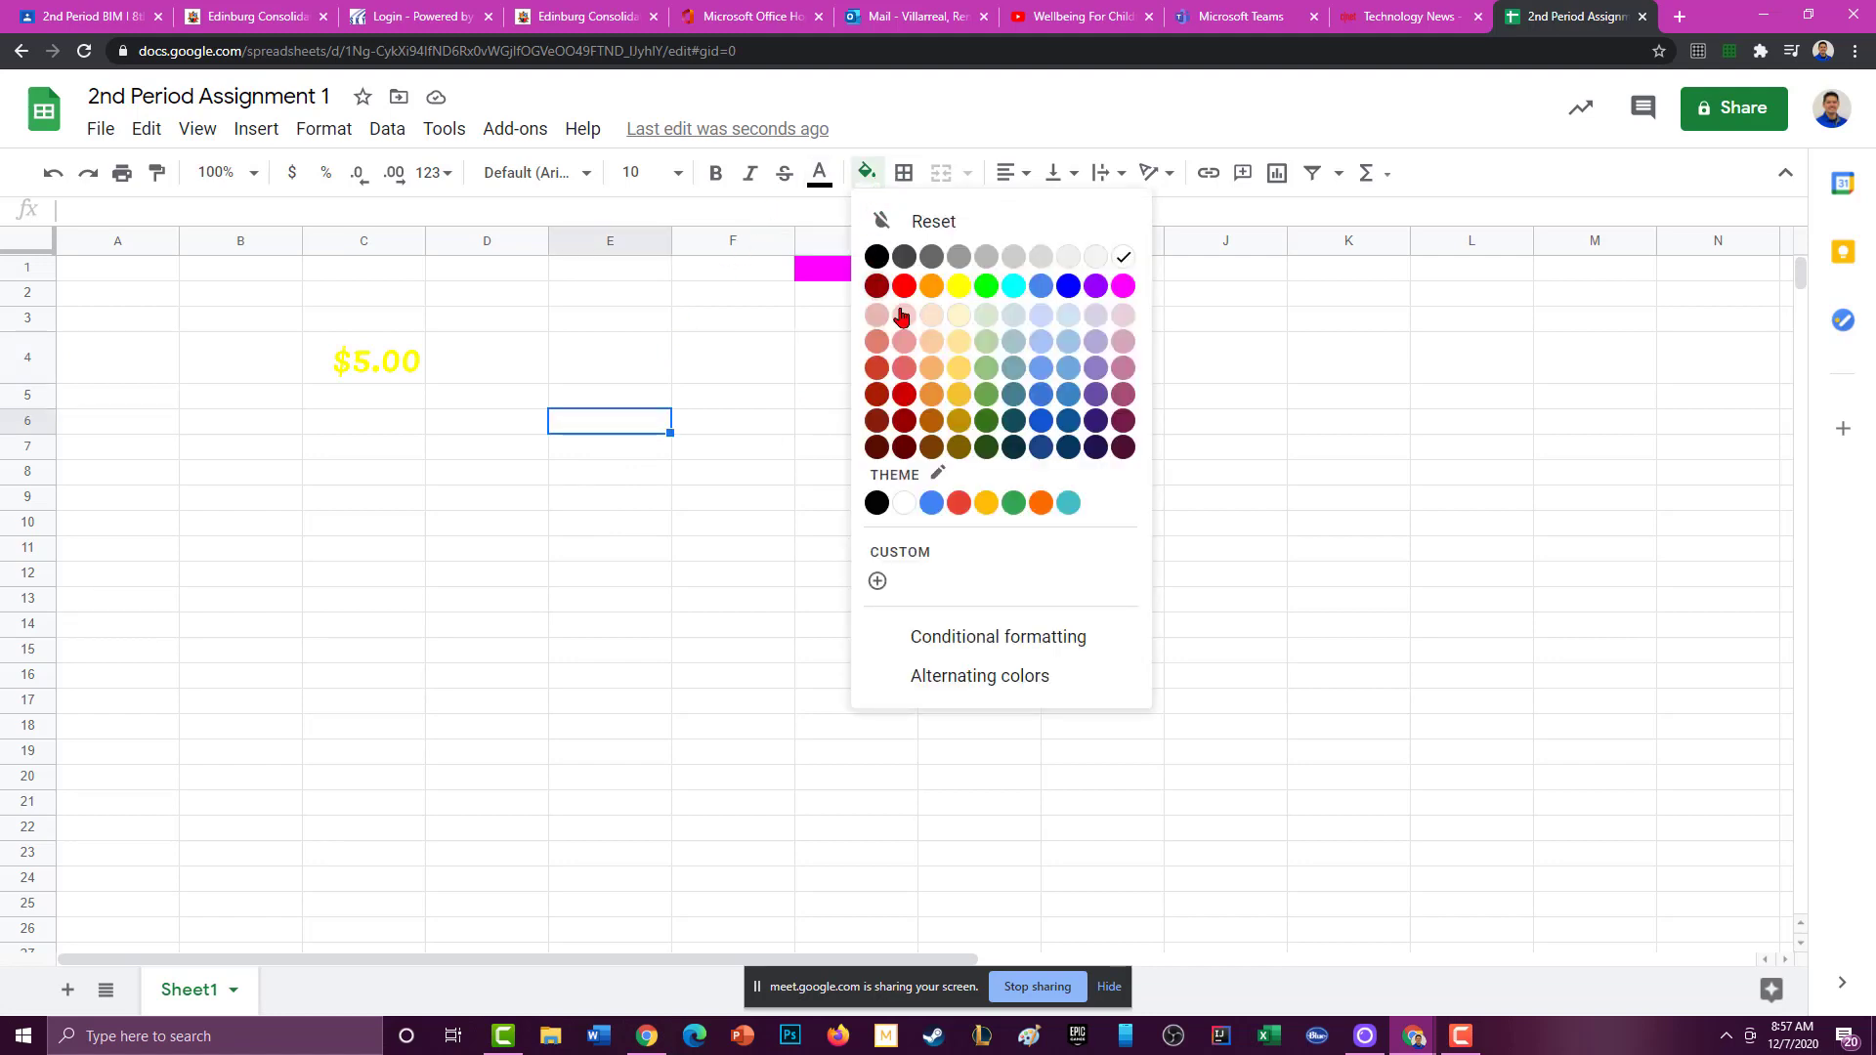
pyautogui.click(904, 369)
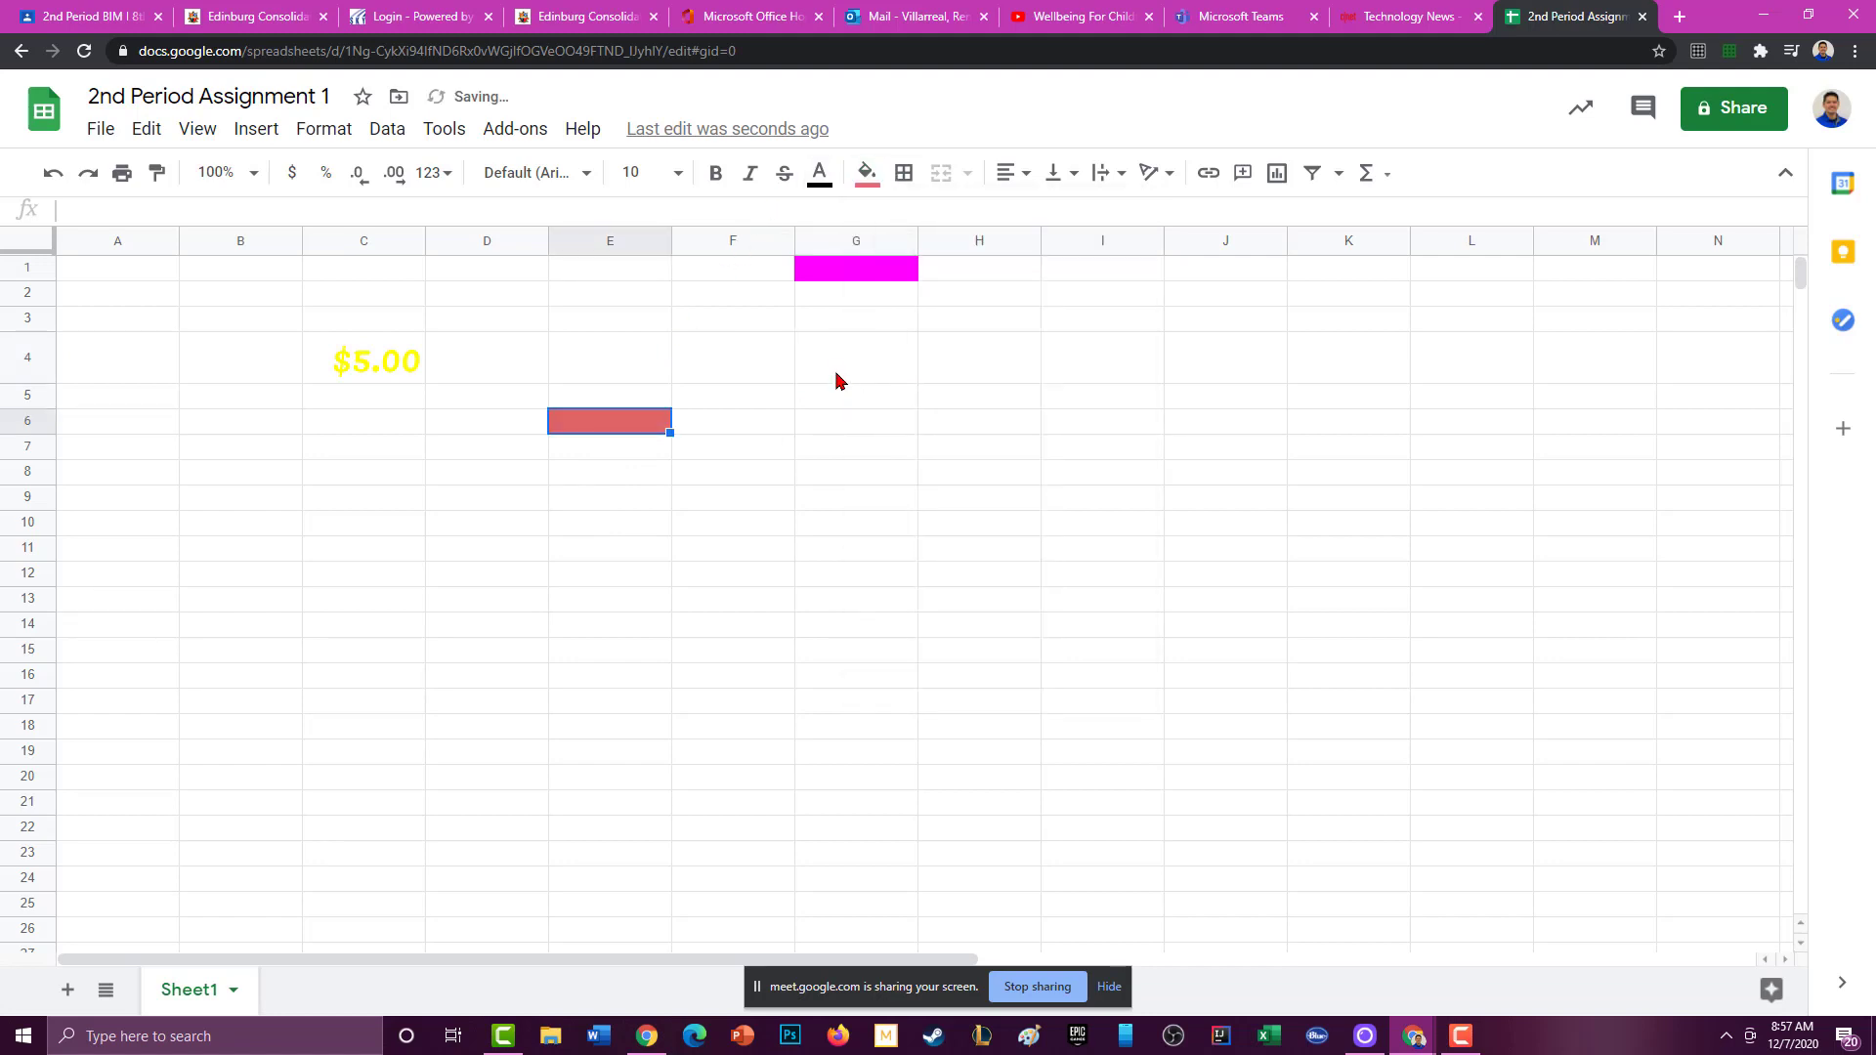
# Apply black outer borders around the range G7:H19.
pyautogui.click(862, 458)
pyautogui.moveTo(852, 432); pyautogui.dragTo(1016, 602)
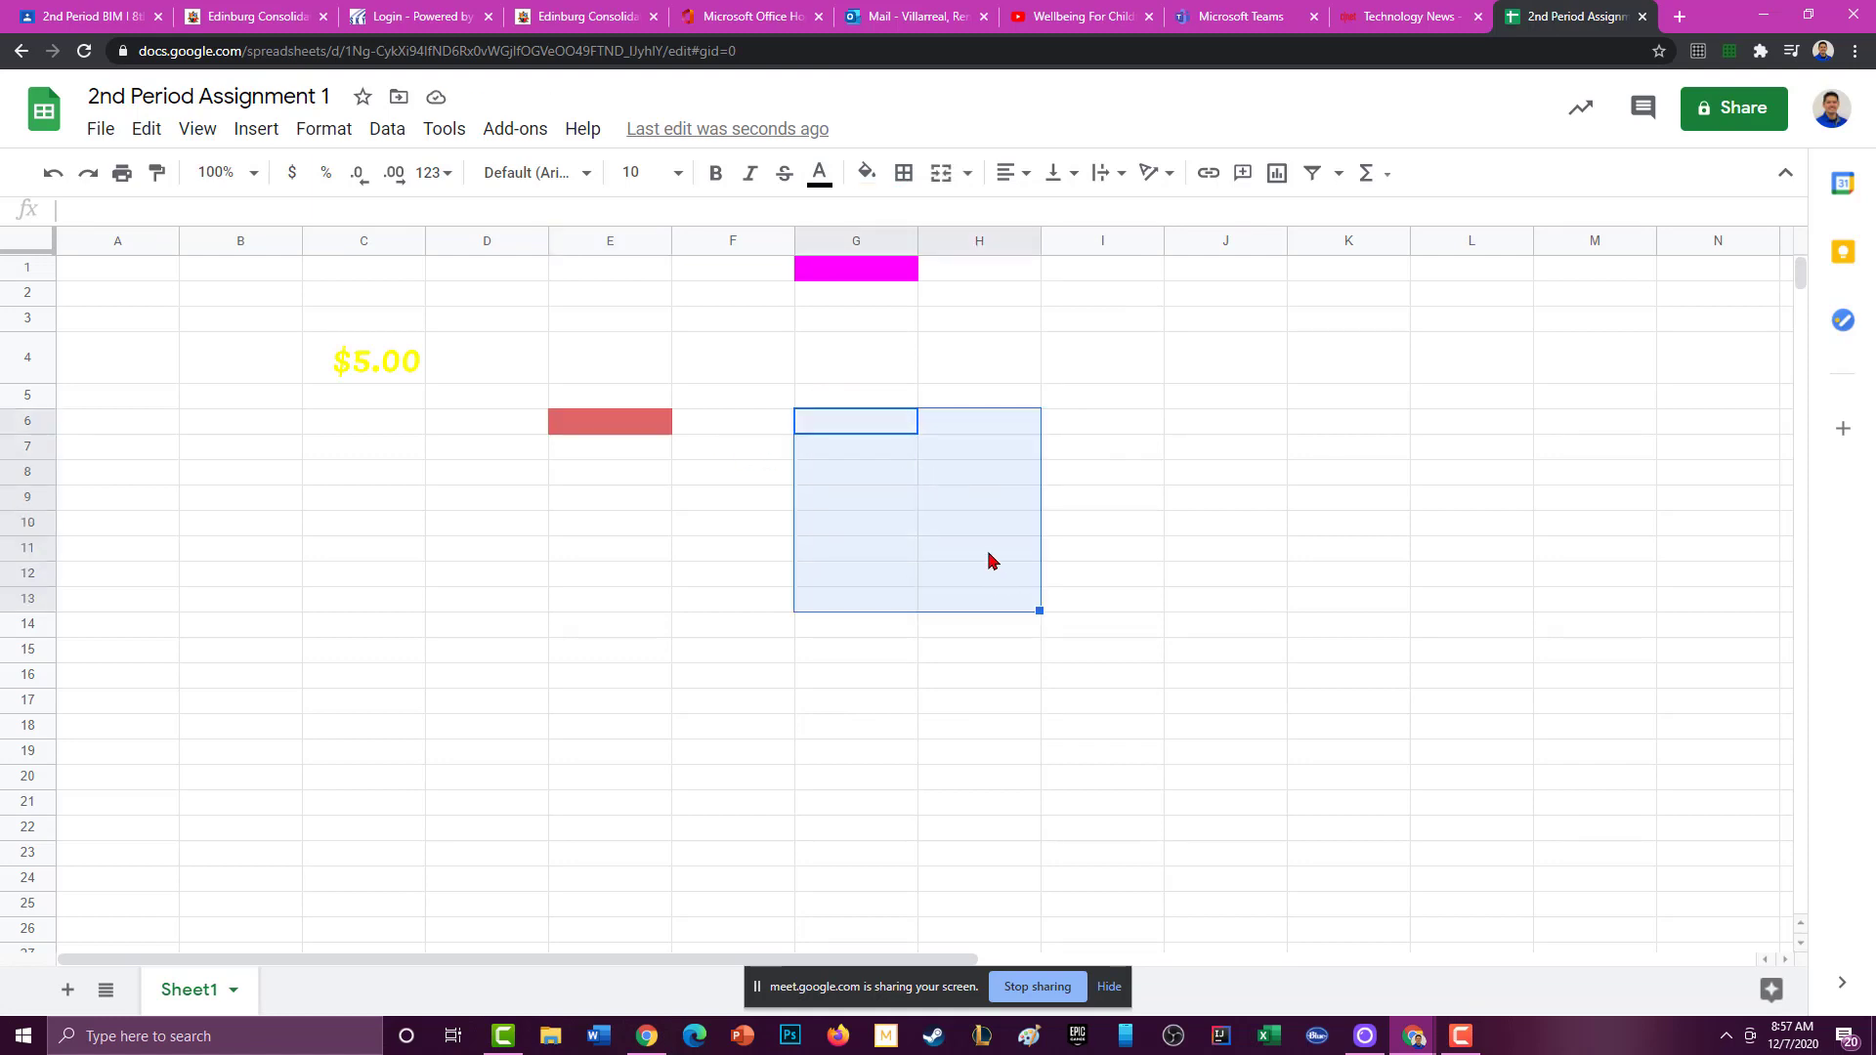
pyautogui.click(889, 447)
pyautogui.moveTo(839, 456); pyautogui.dragTo(1016, 764)
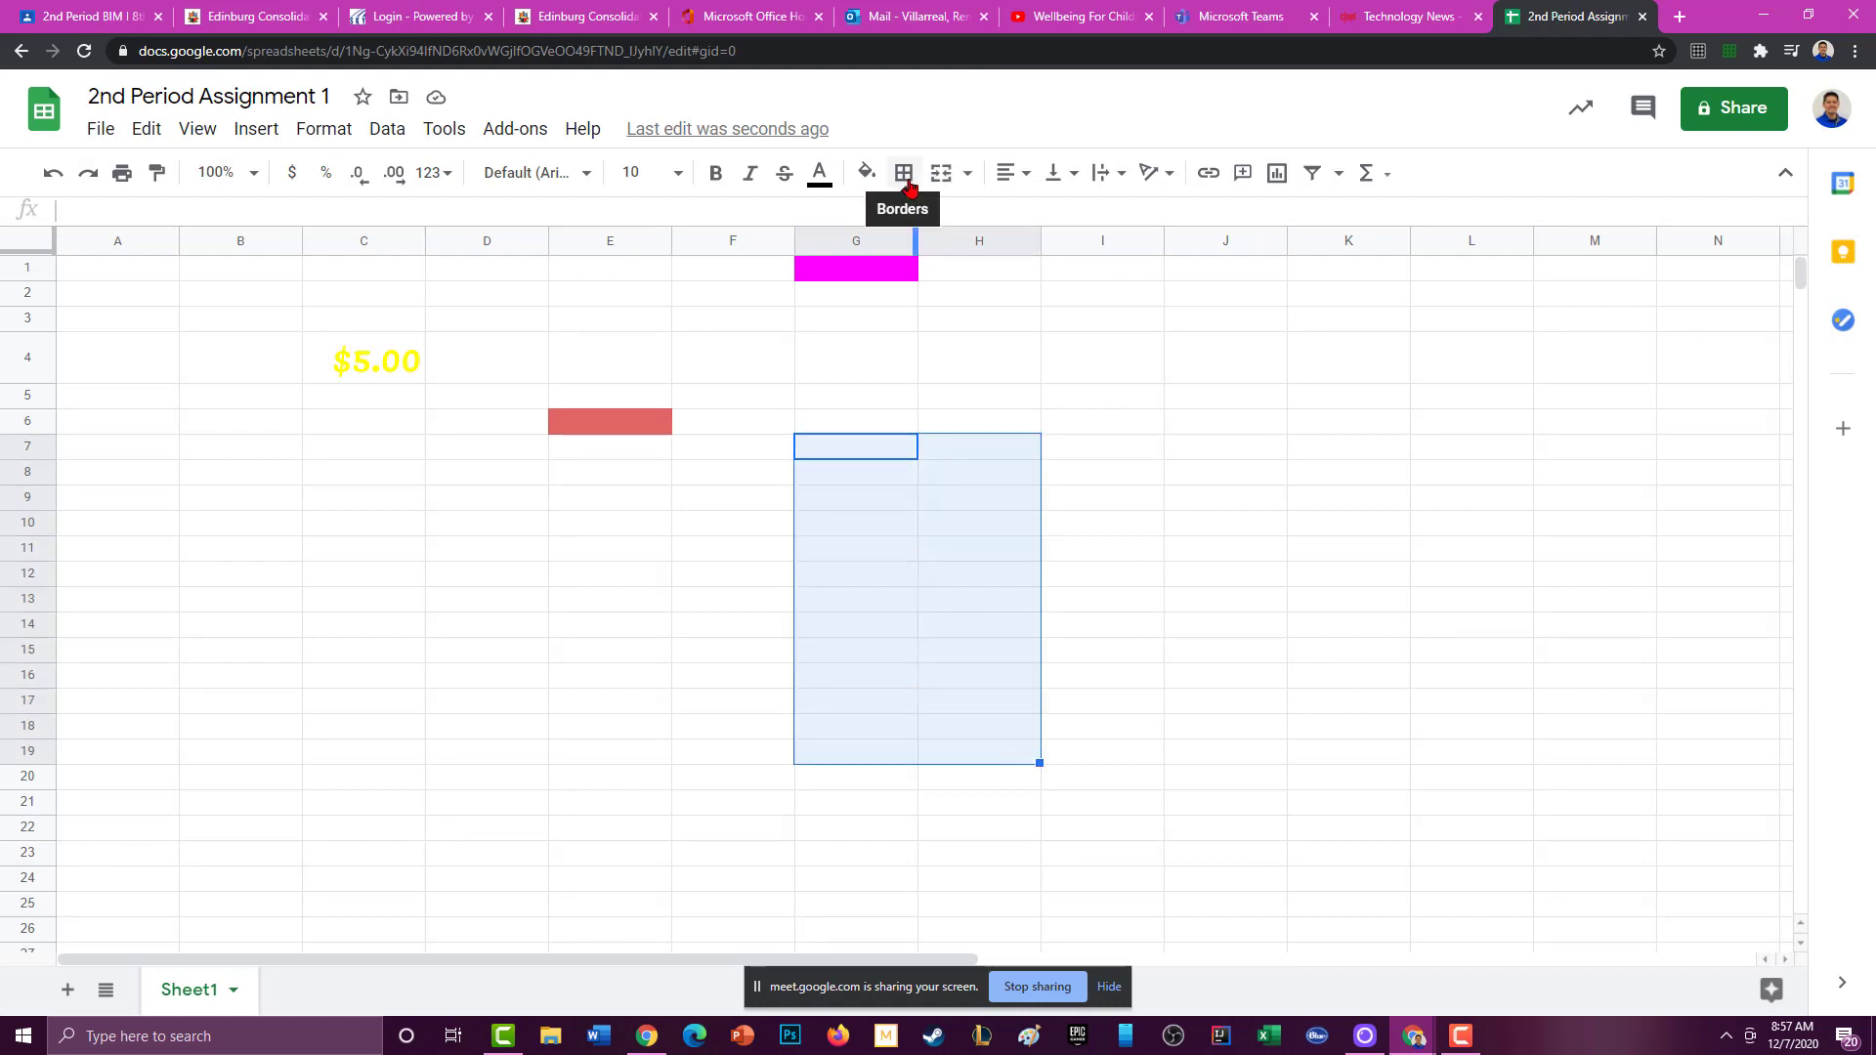
pyautogui.click(914, 184)
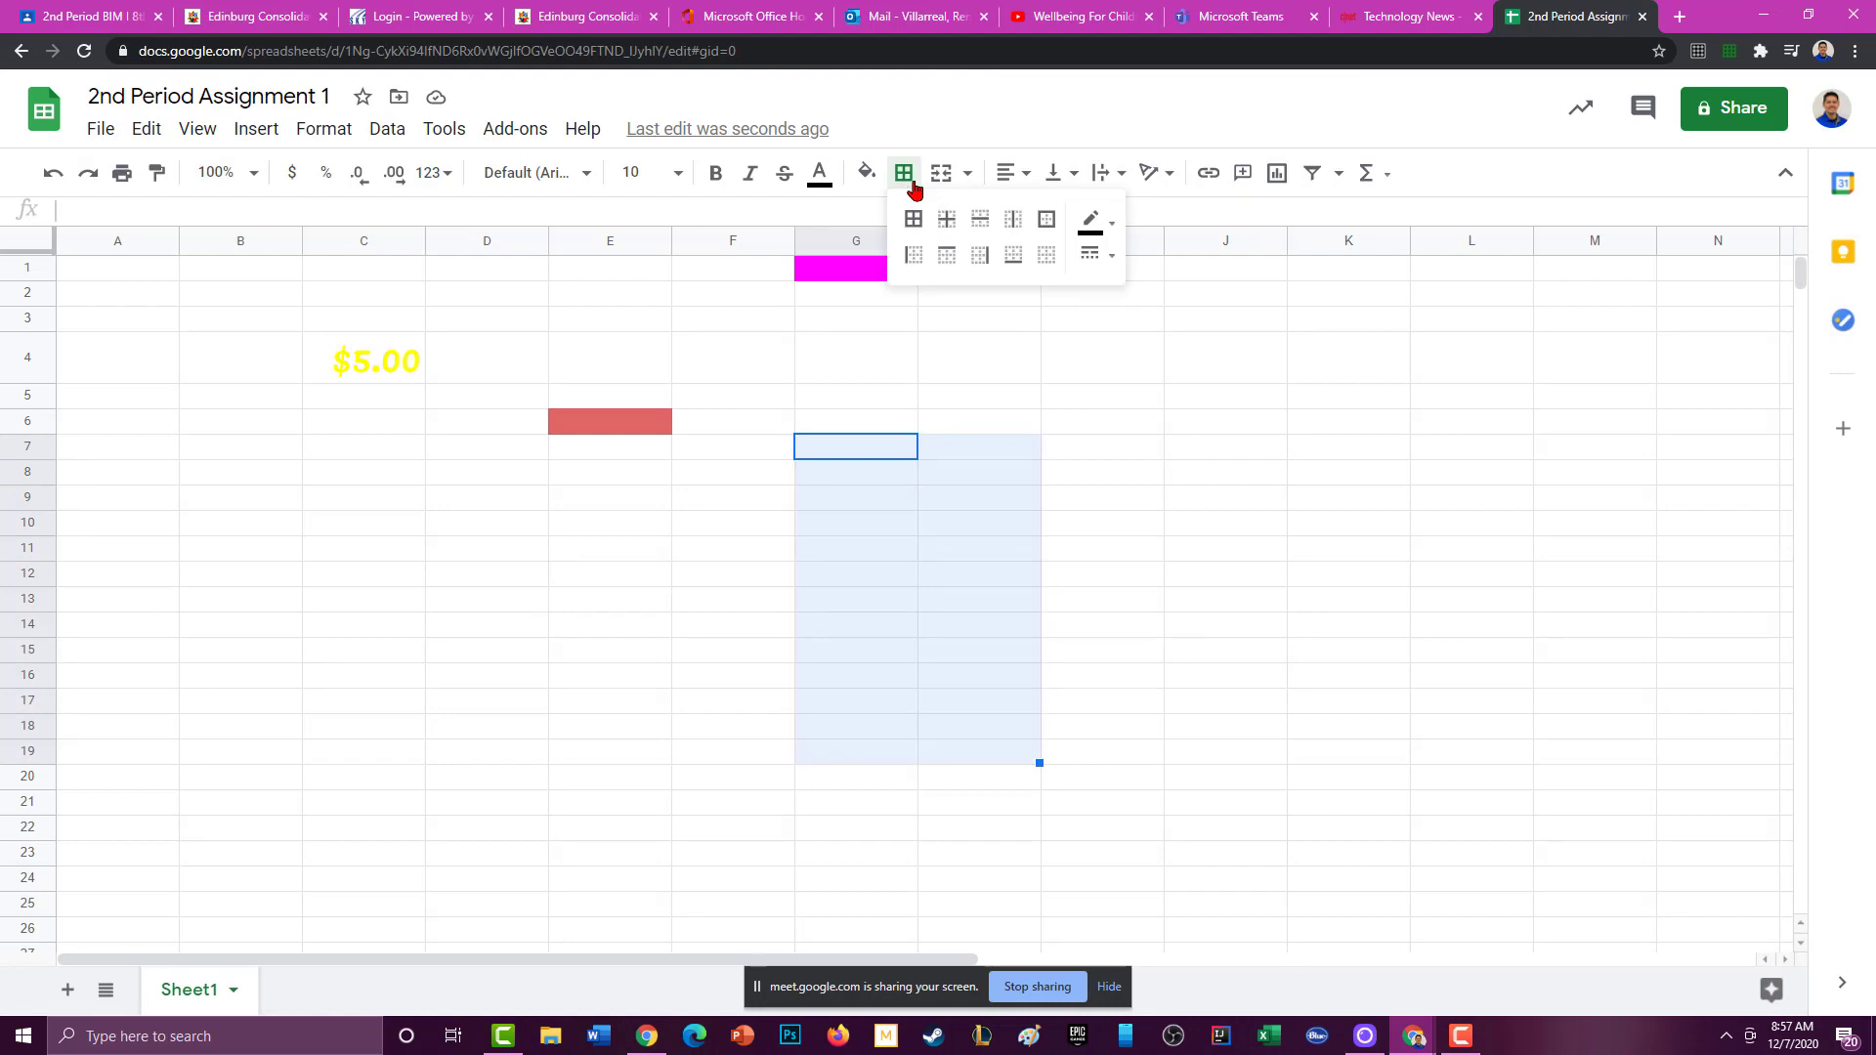
pyautogui.click(1047, 219)
pyautogui.click(1067, 473)
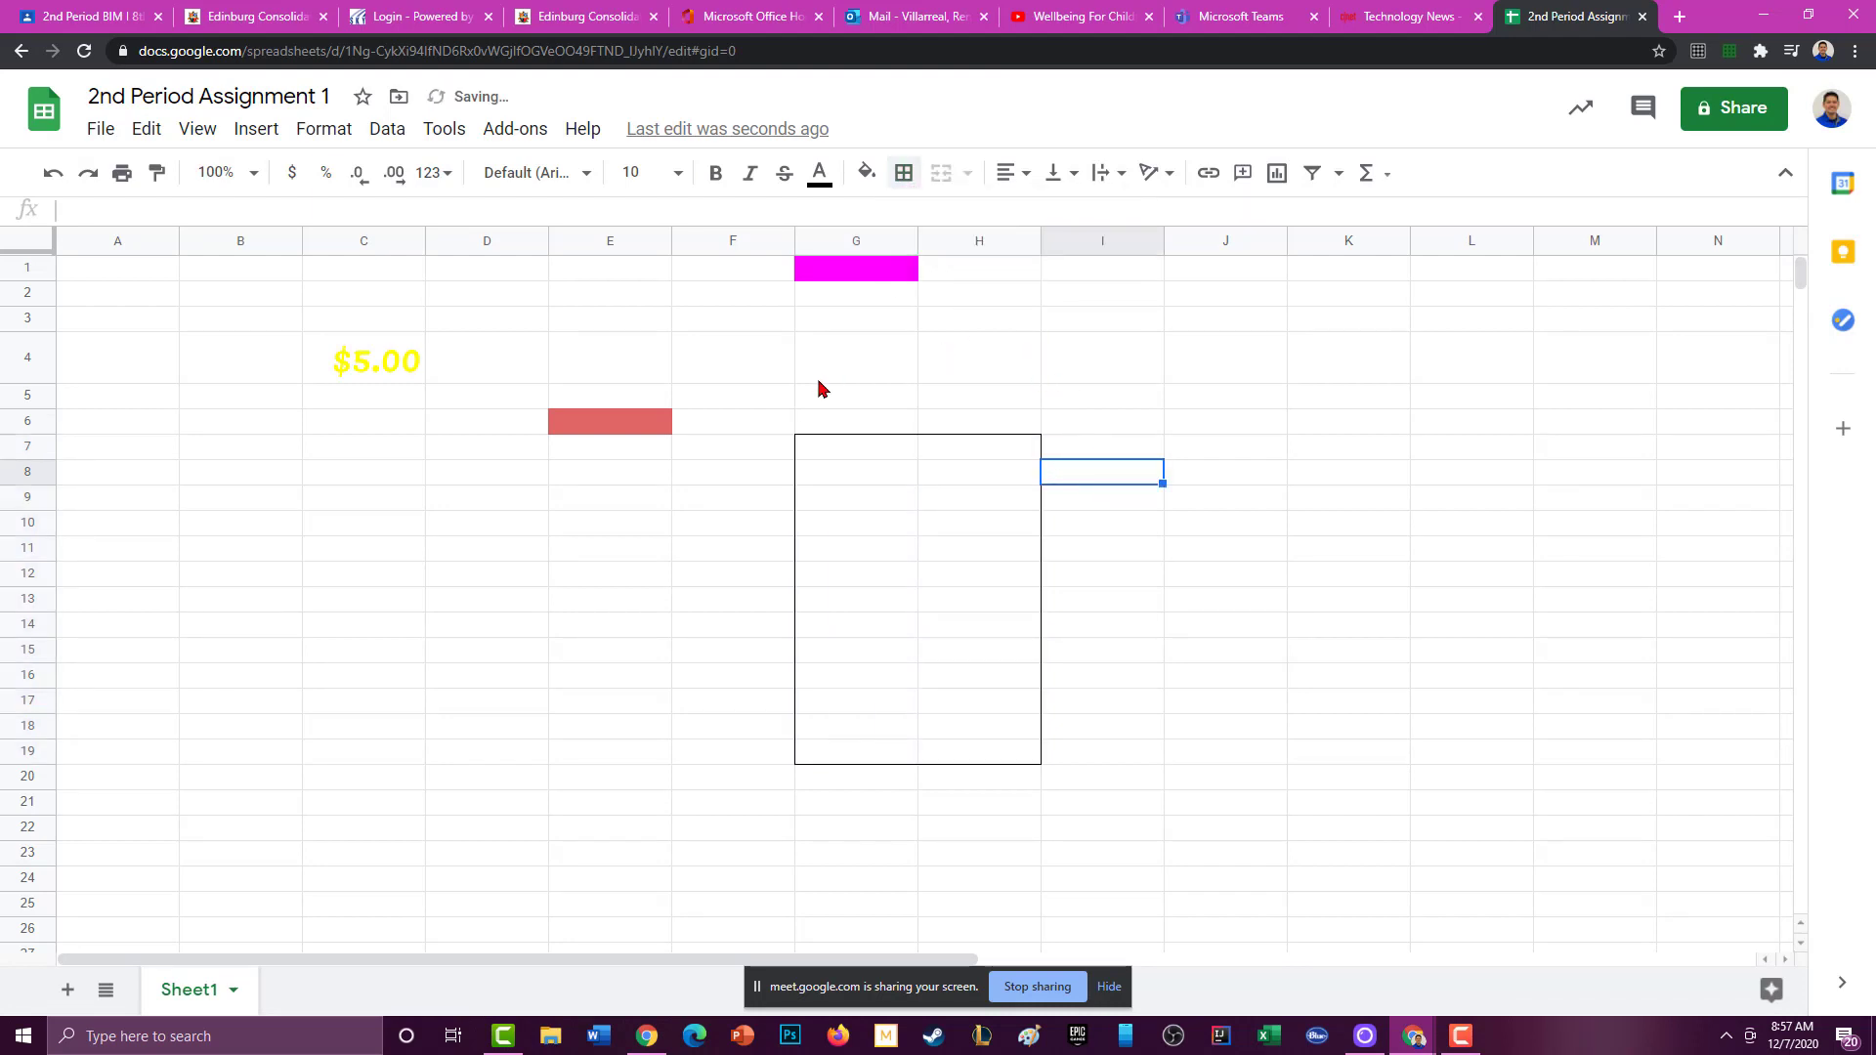
# Apply all borders to cell I8.
pyautogui.click(911, 177)
pyautogui.click(919, 222)
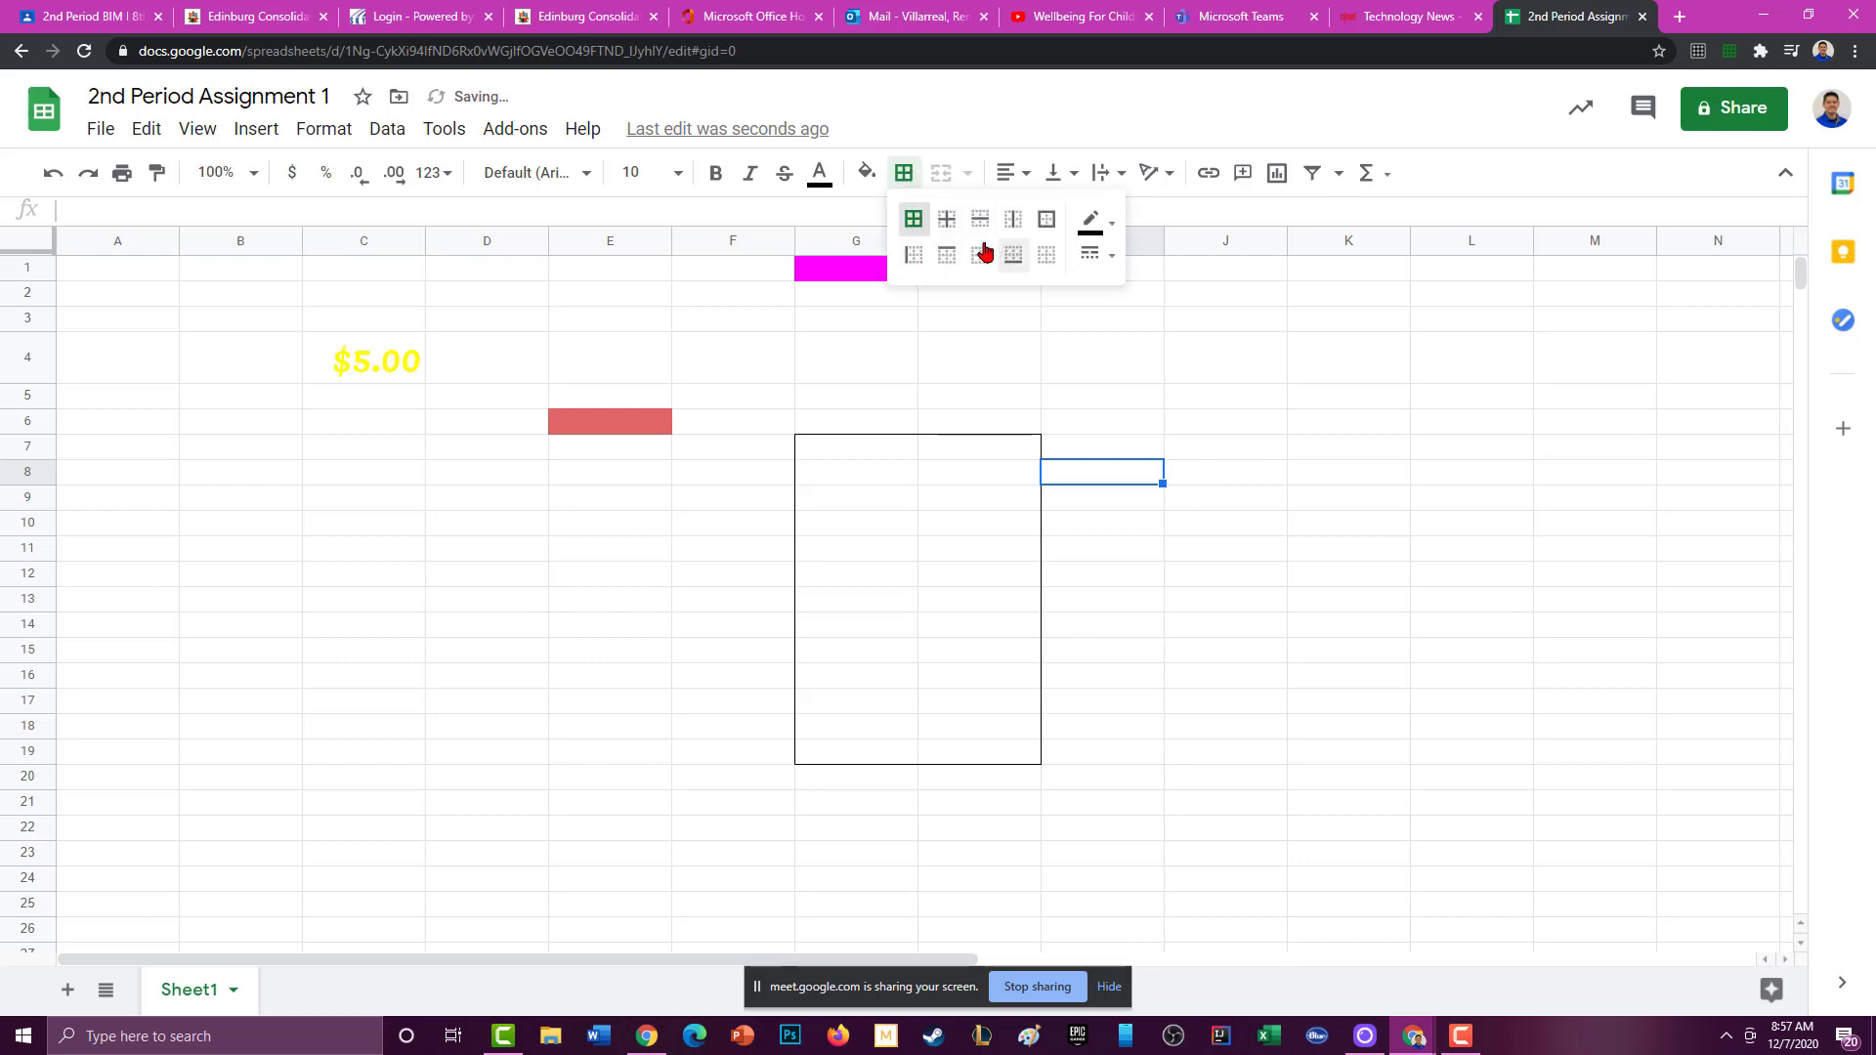
pyautogui.click(940, 500)
# Apply all borders to the cells in the range G7:H17.
pyautogui.click(842, 455)
pyautogui.moveTo(843, 455); pyautogui.dragTo(980, 706)
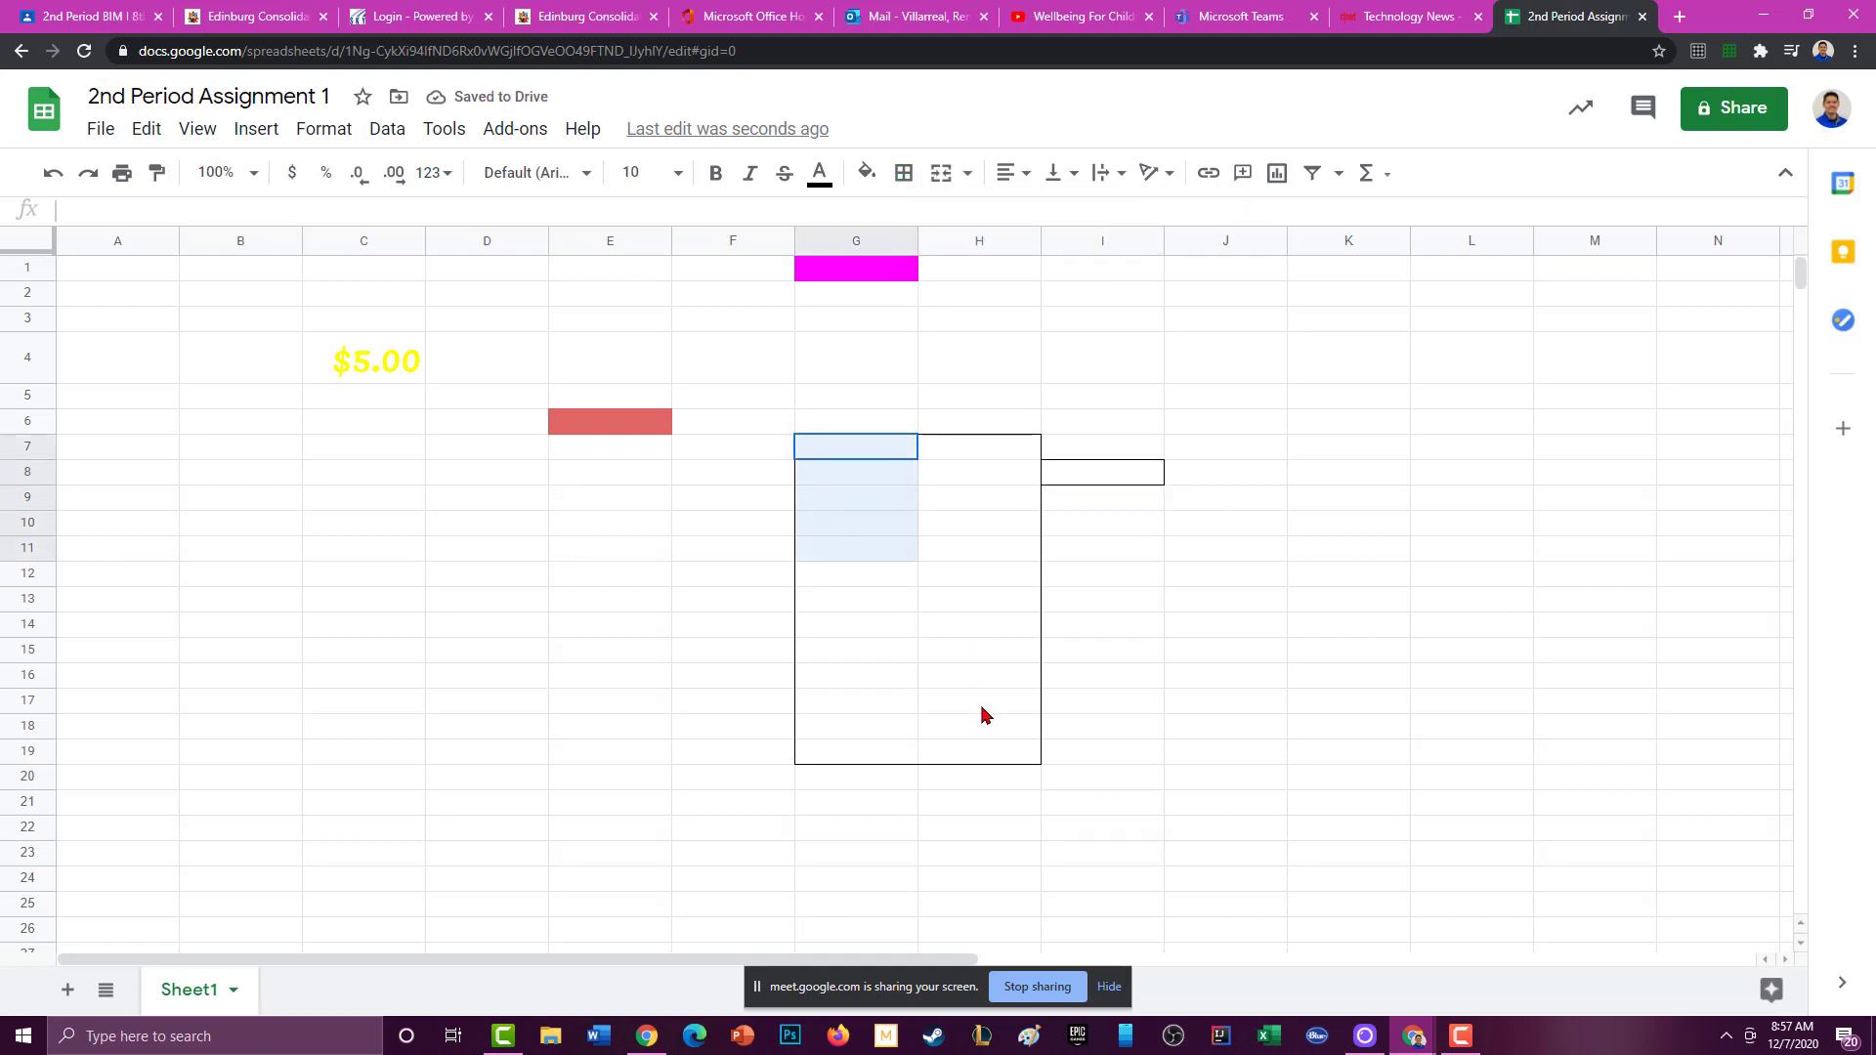
pyautogui.click(904, 173)
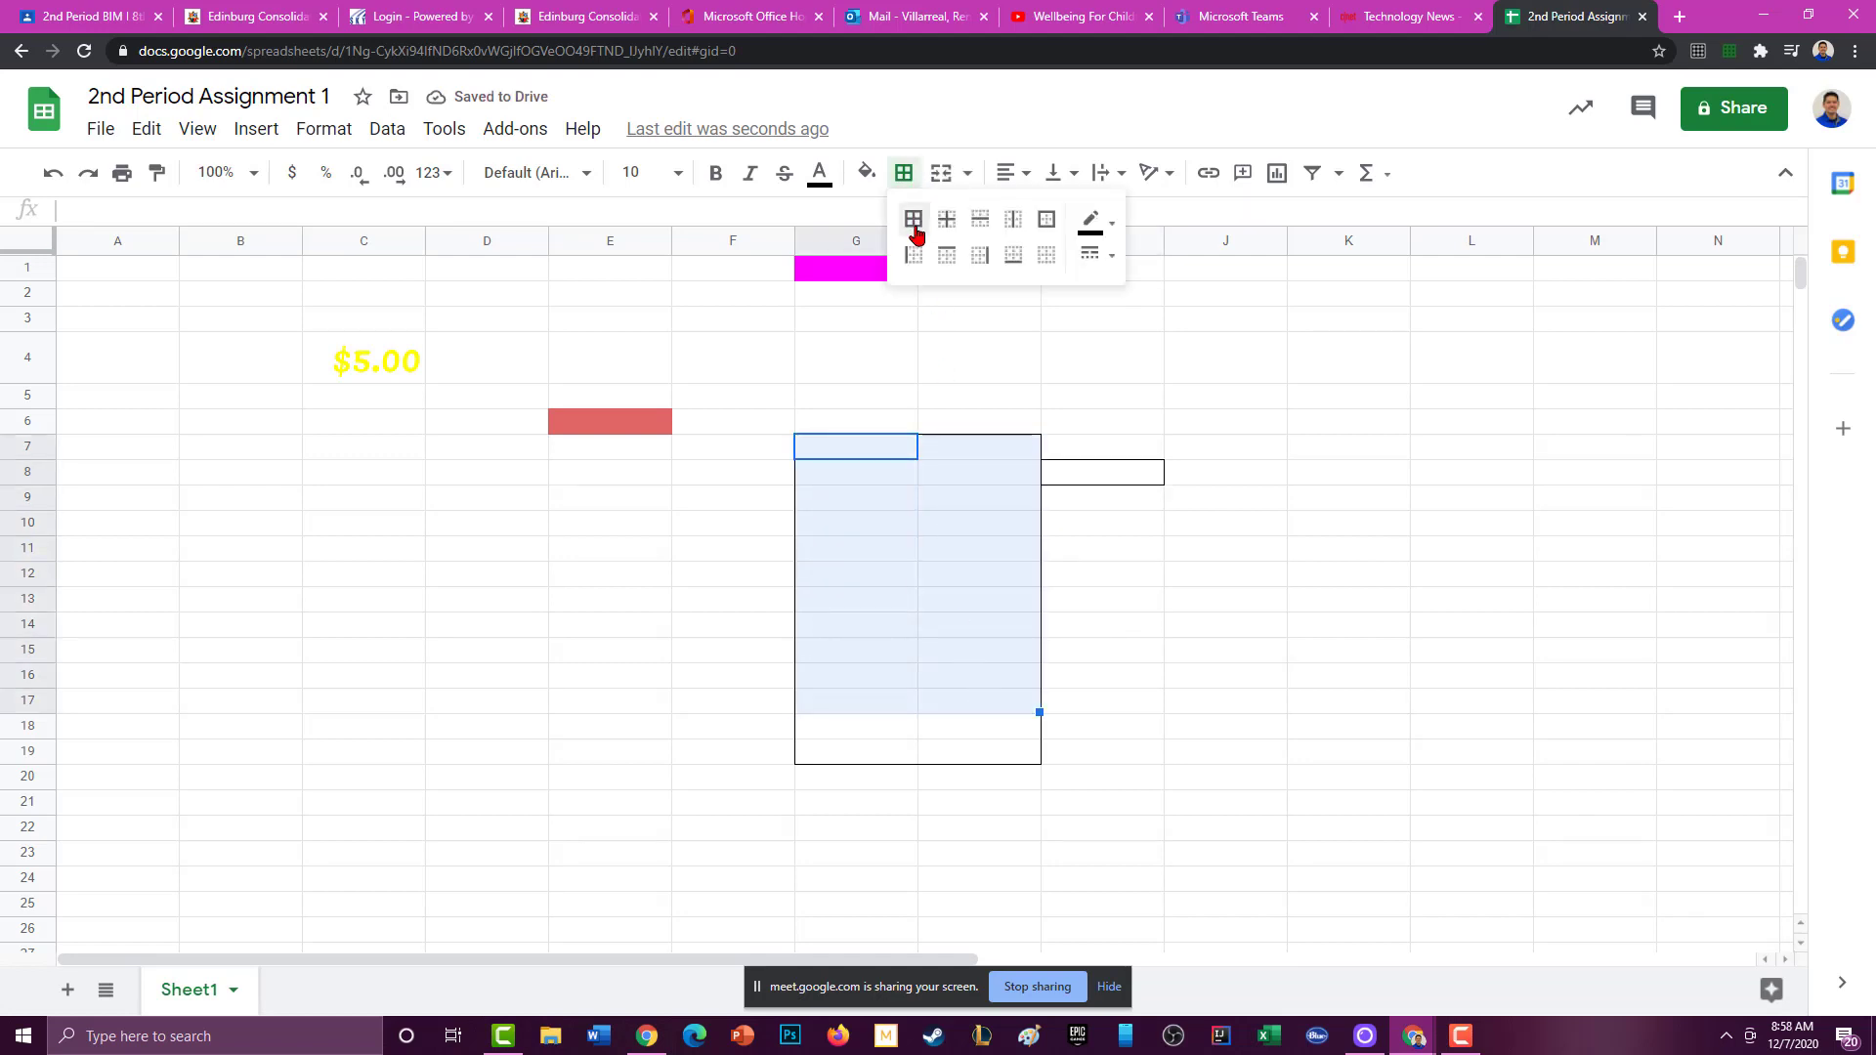
pyautogui.click(914, 219)
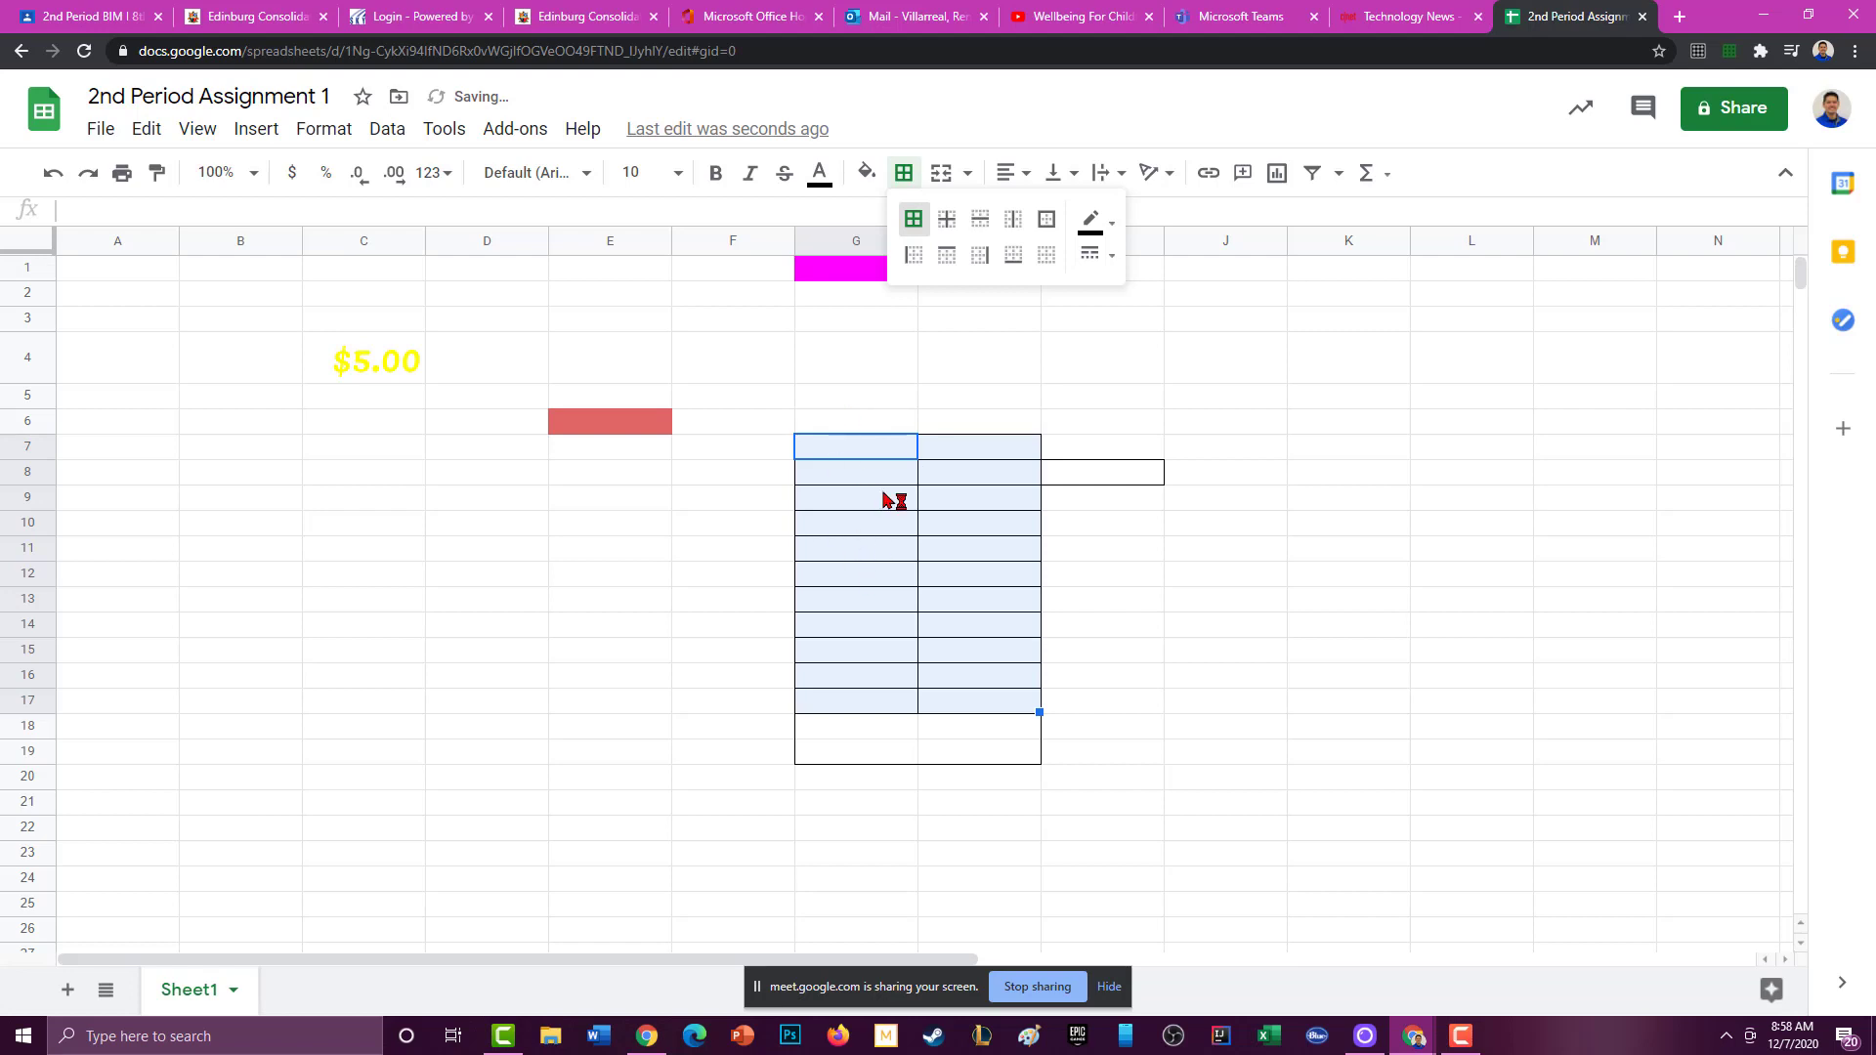
pyautogui.click(977, 503)
pyautogui.click(1167, 570)
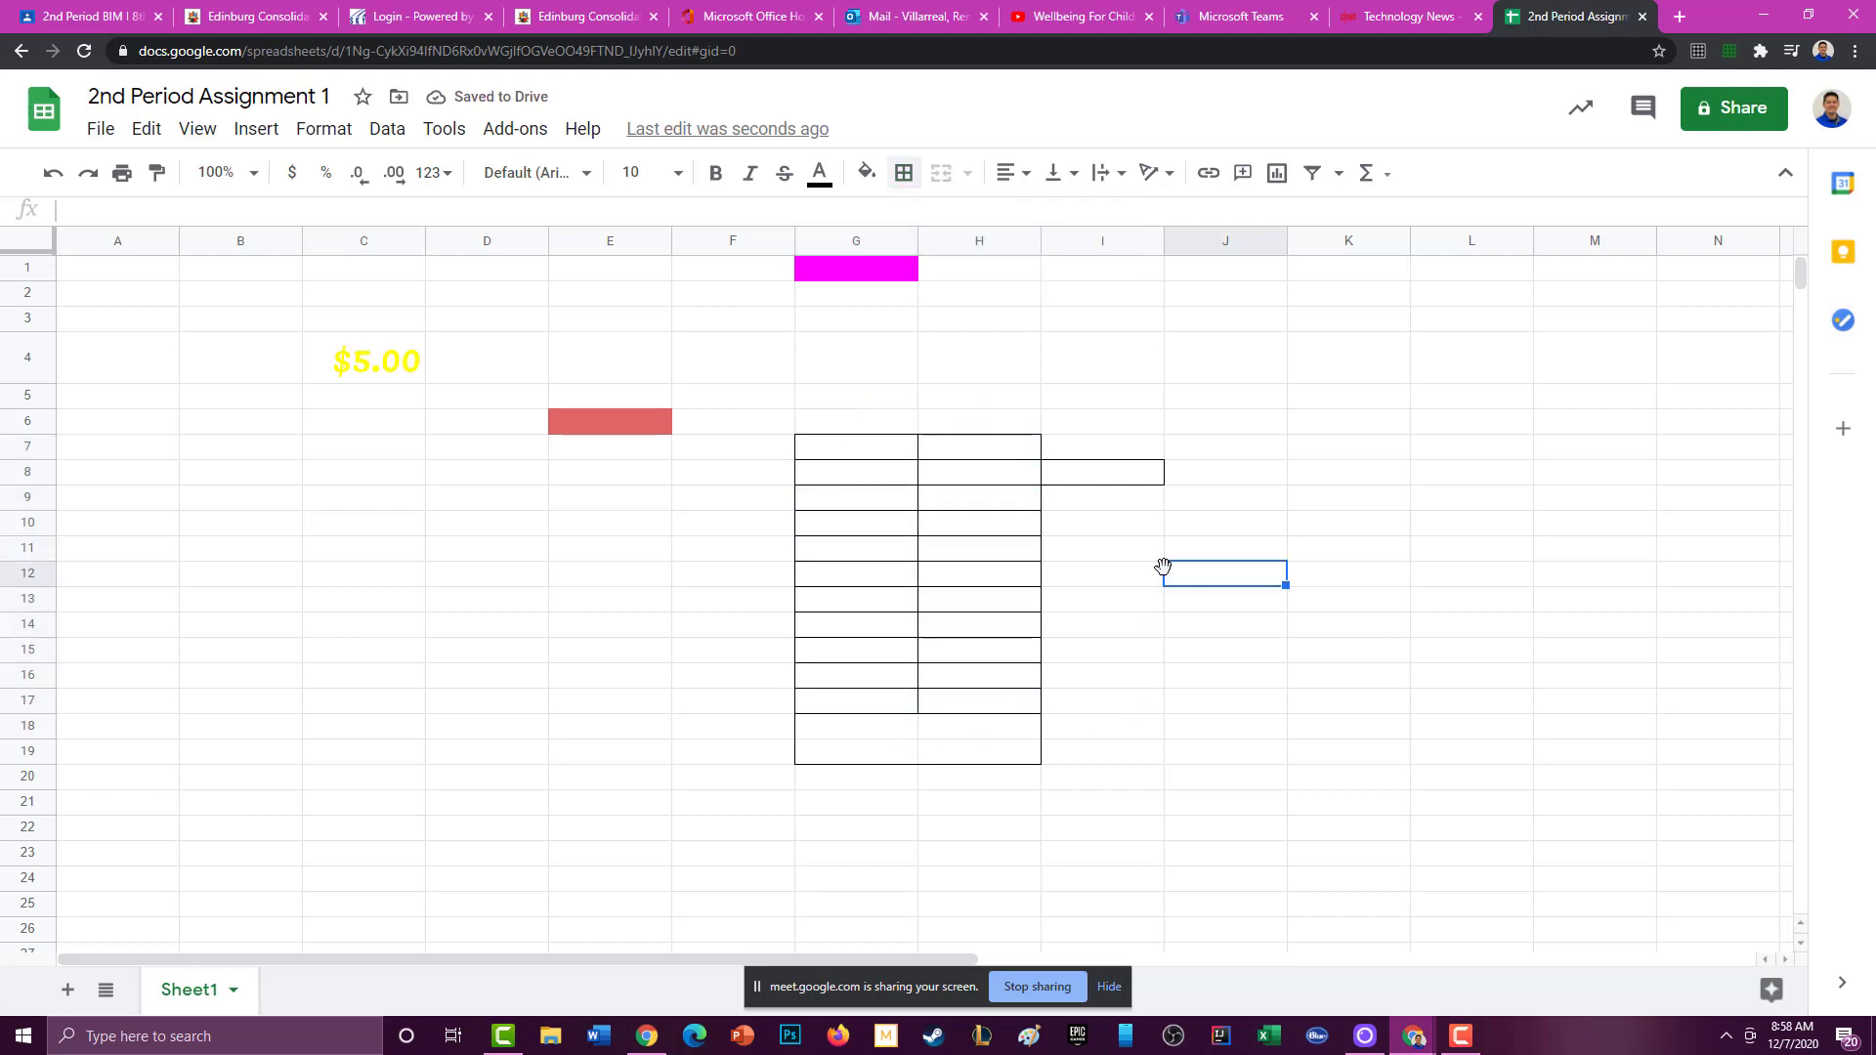
# Left-align the content of cell C4 and view the vertical alignment options.
pyautogui.click(409, 364)
pyautogui.click(1011, 173)
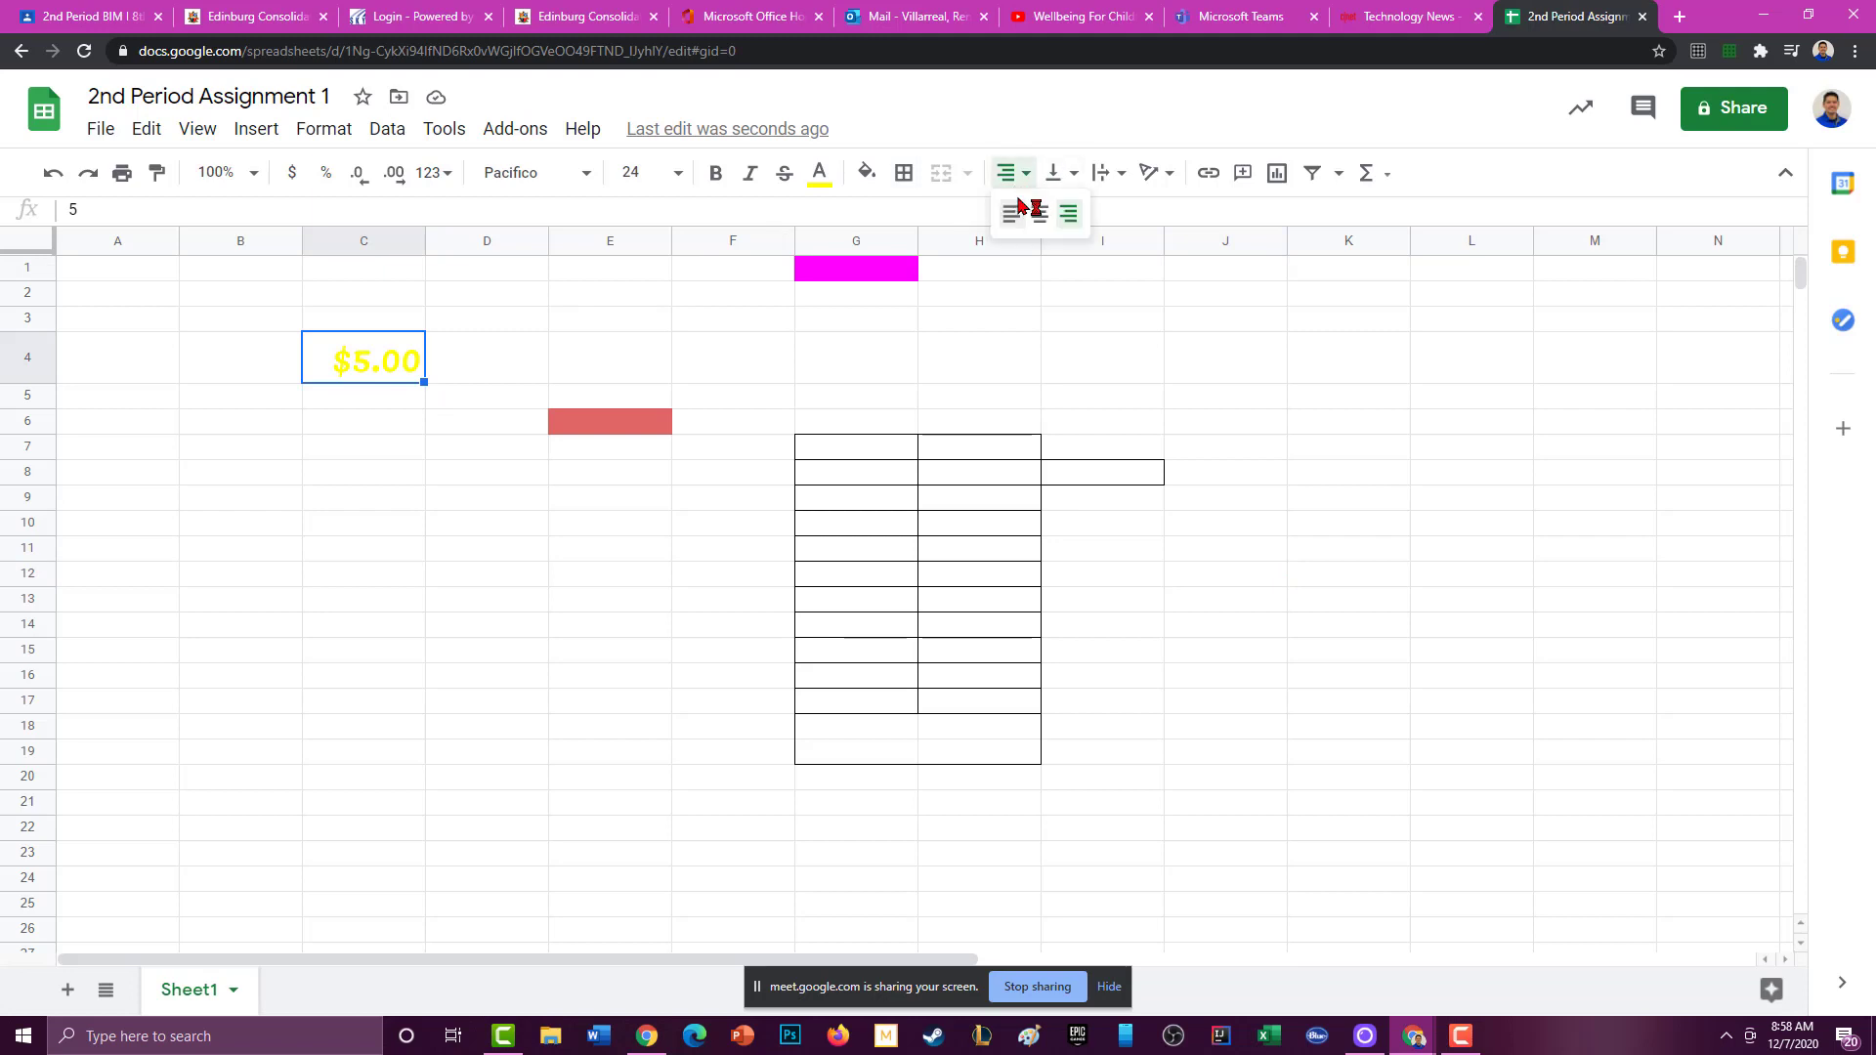
pyautogui.click(1013, 215)
pyautogui.click(1016, 176)
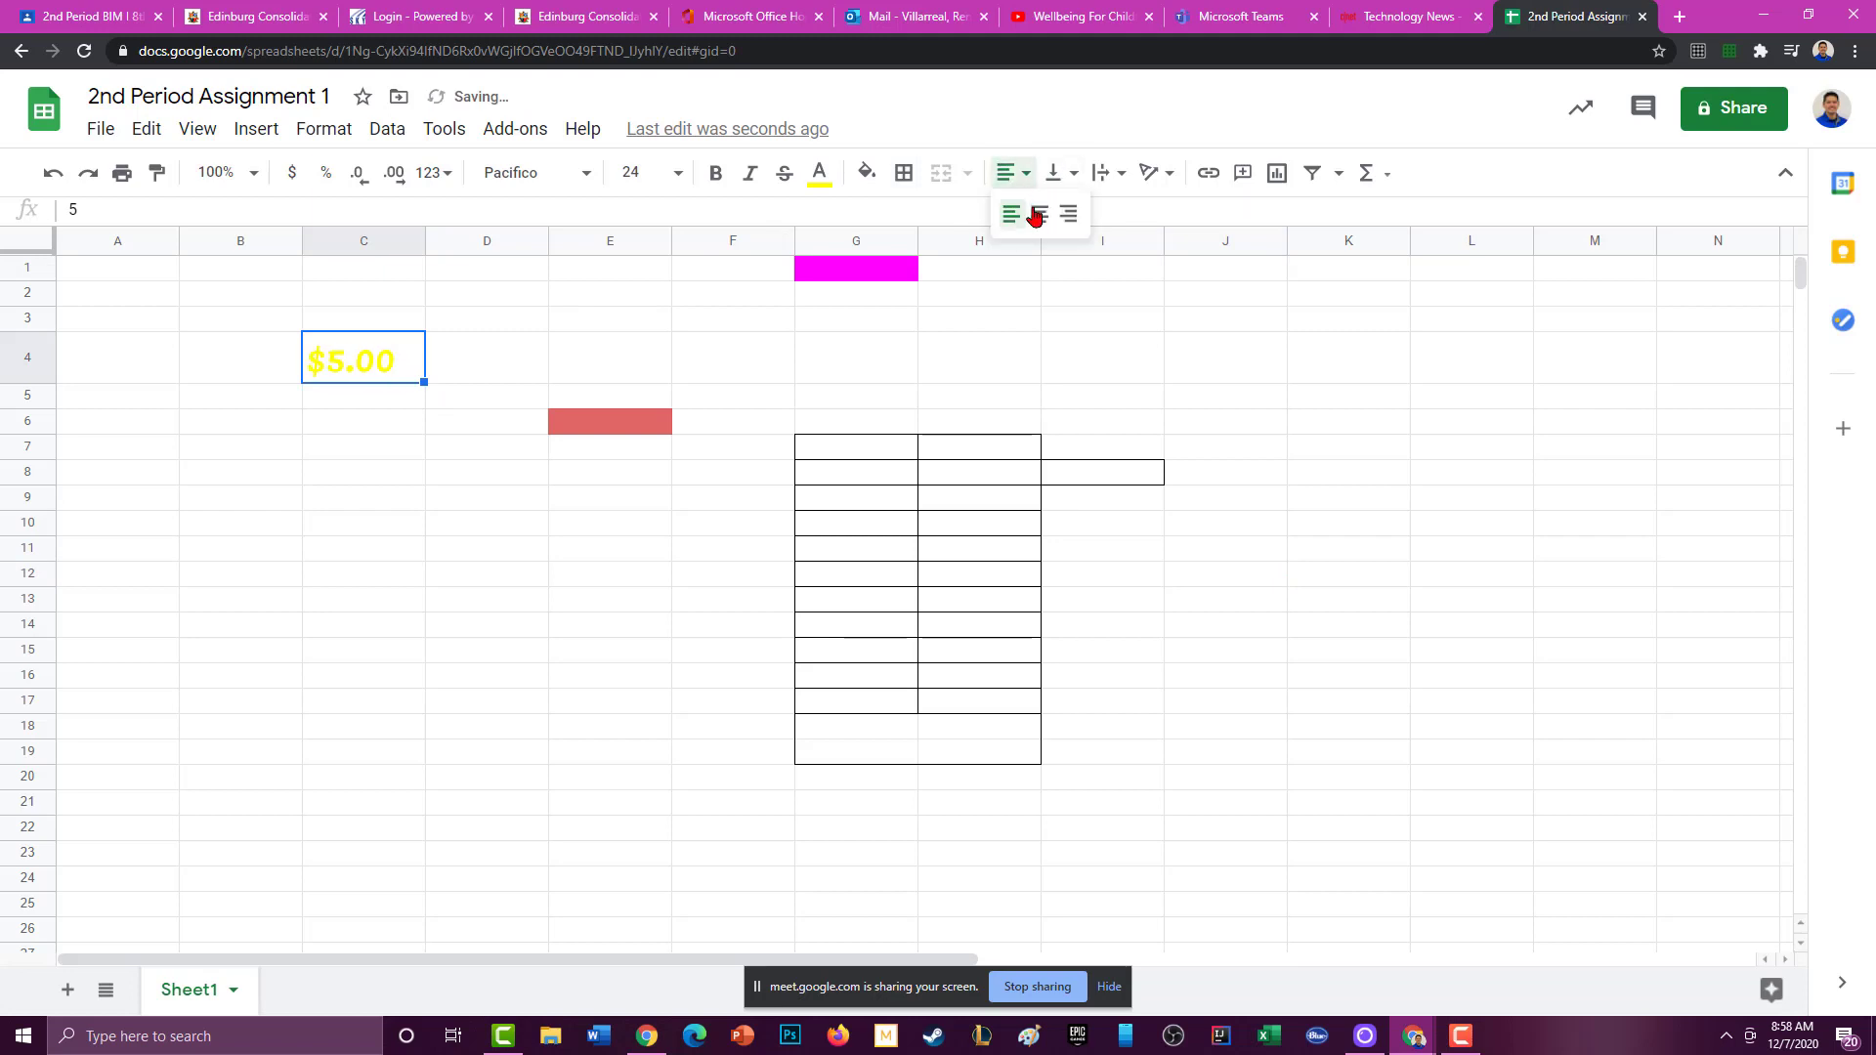
pyautogui.click(1075, 174)
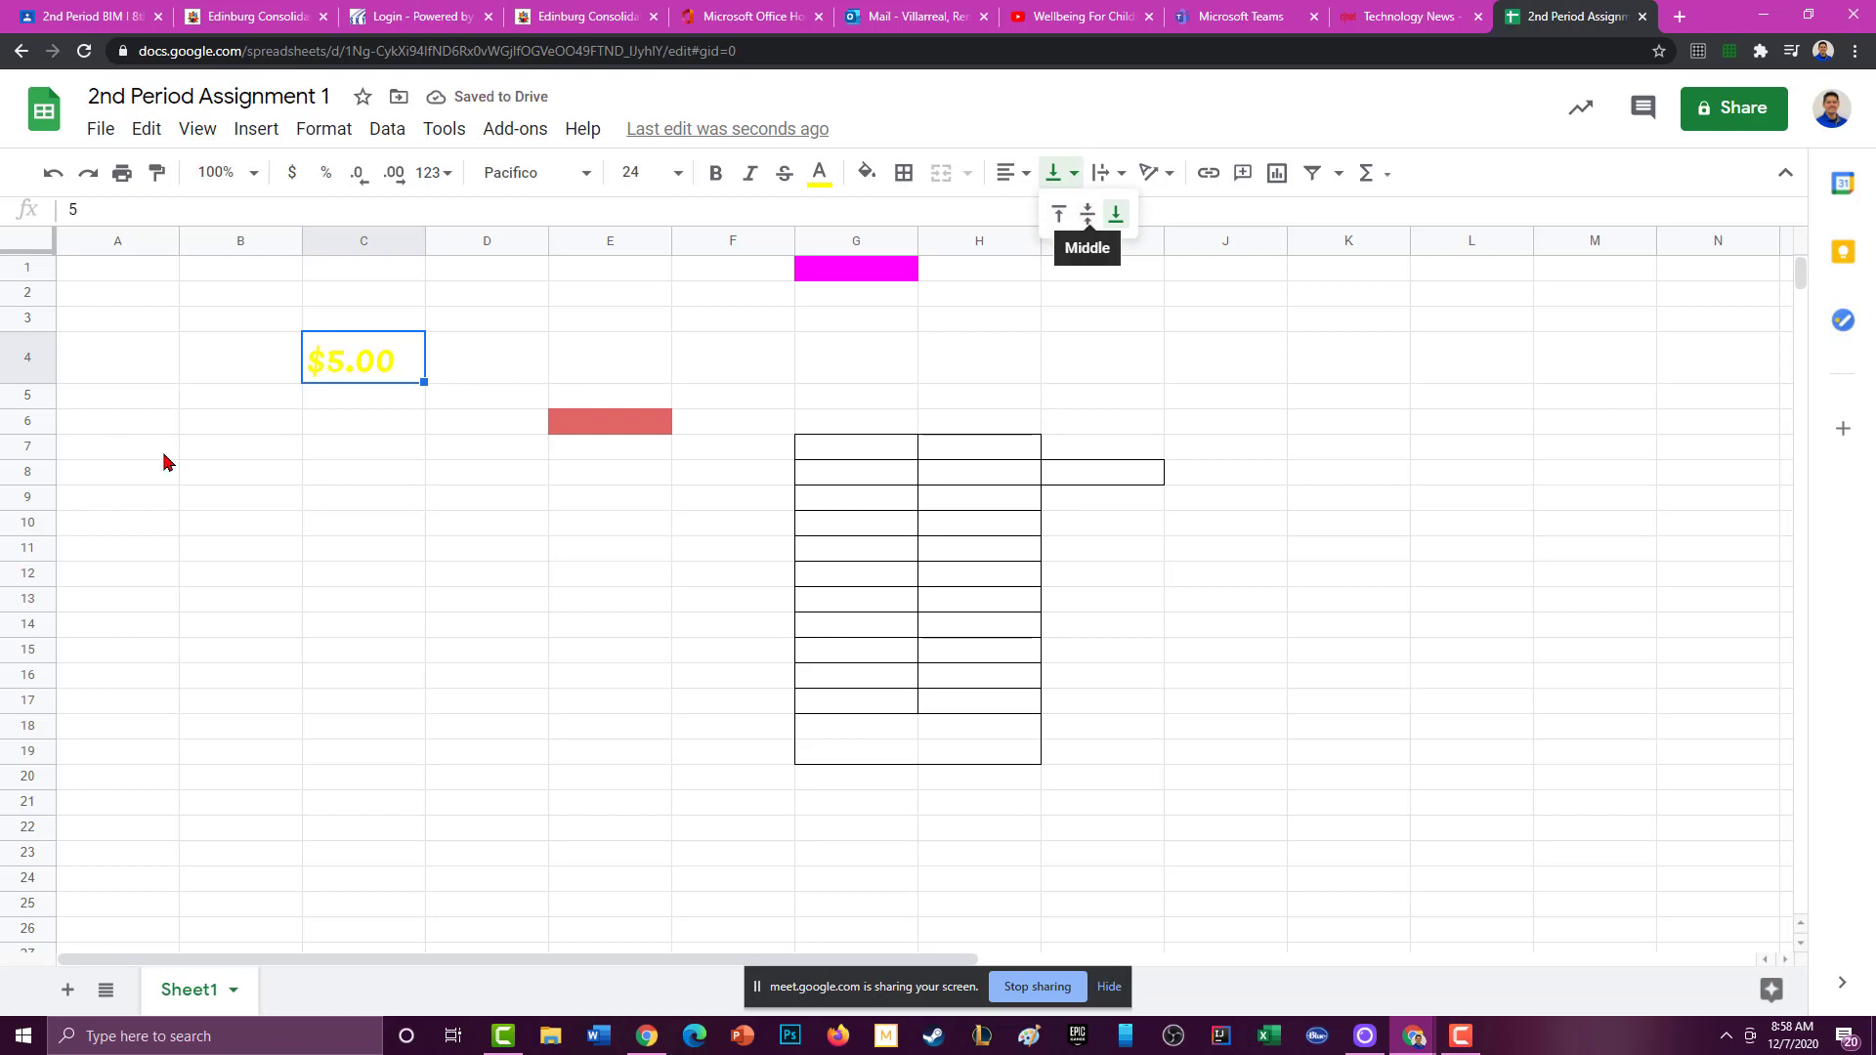
# Set the text color of cell C4 to black.
pyautogui.click(342, 361)
pyautogui.click(819, 173)
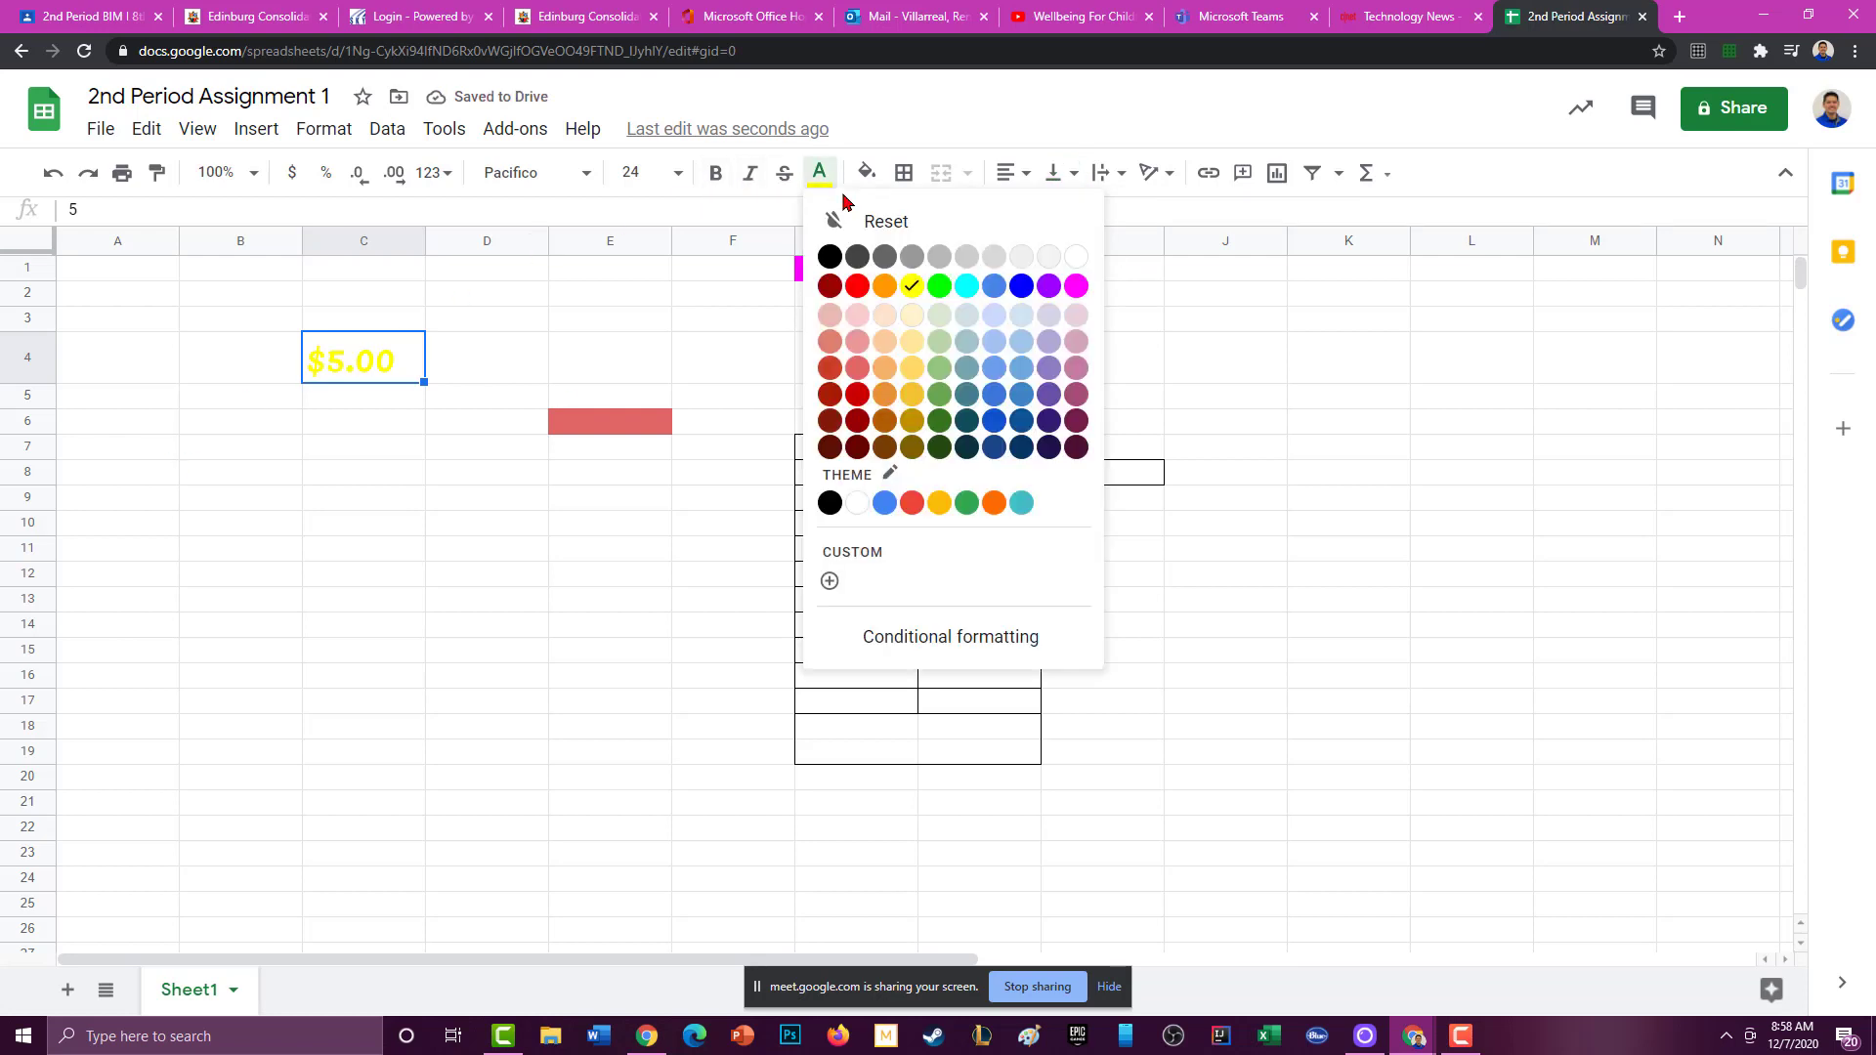
pyautogui.click(829, 257)
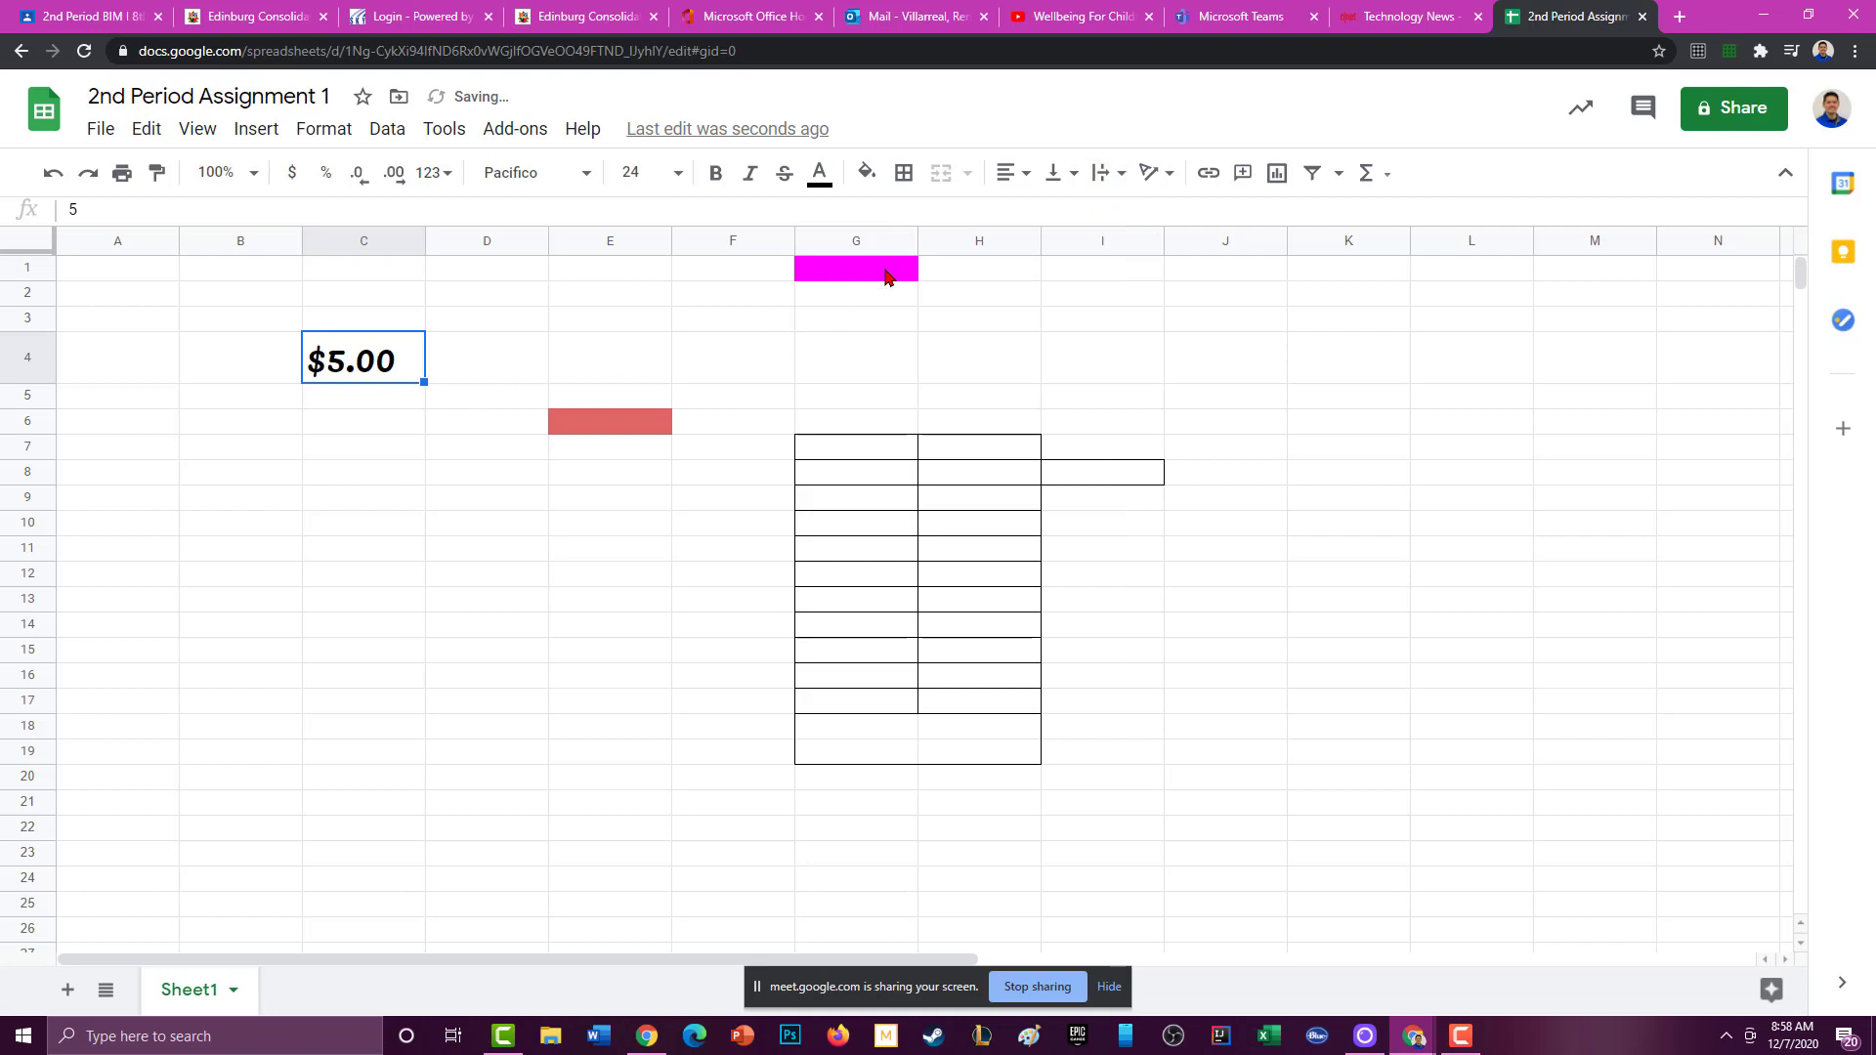
# Align the content of cell C4 vertically to the top, and return it to bottom alignment.
pyautogui.click(1076, 173)
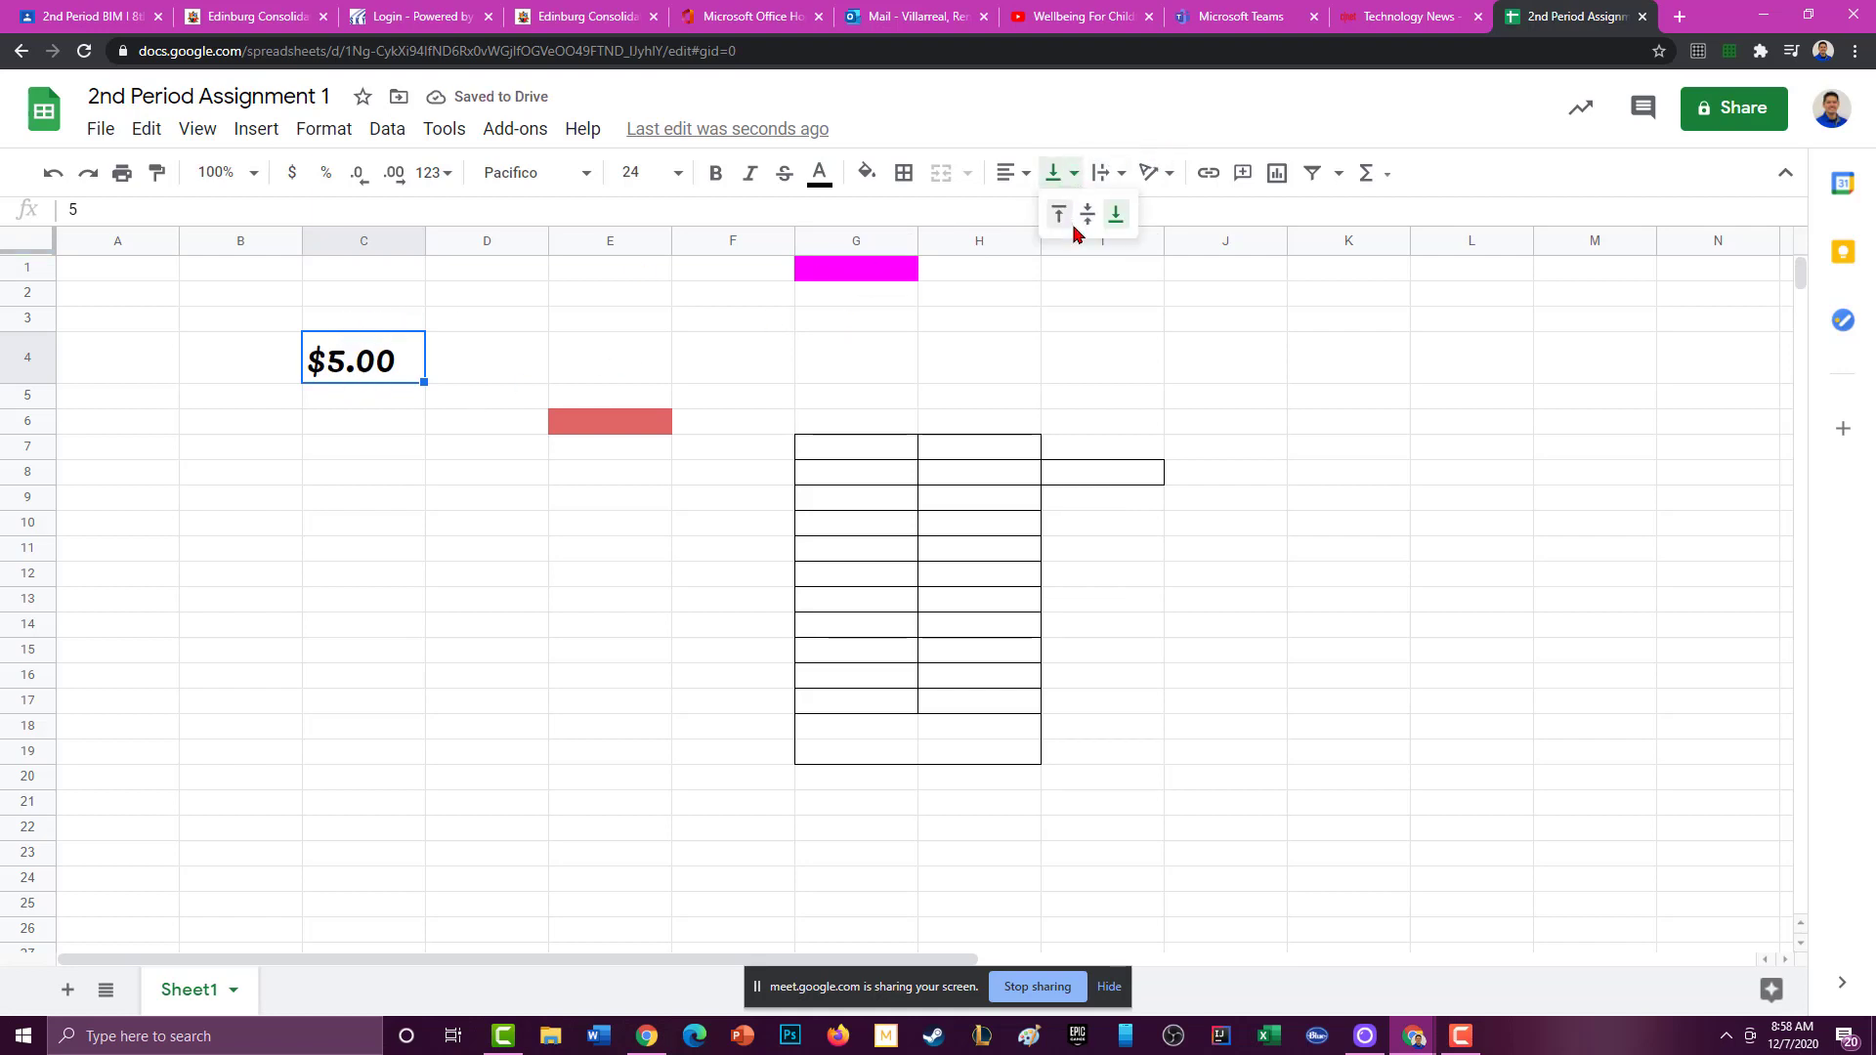
pyautogui.click(1060, 209)
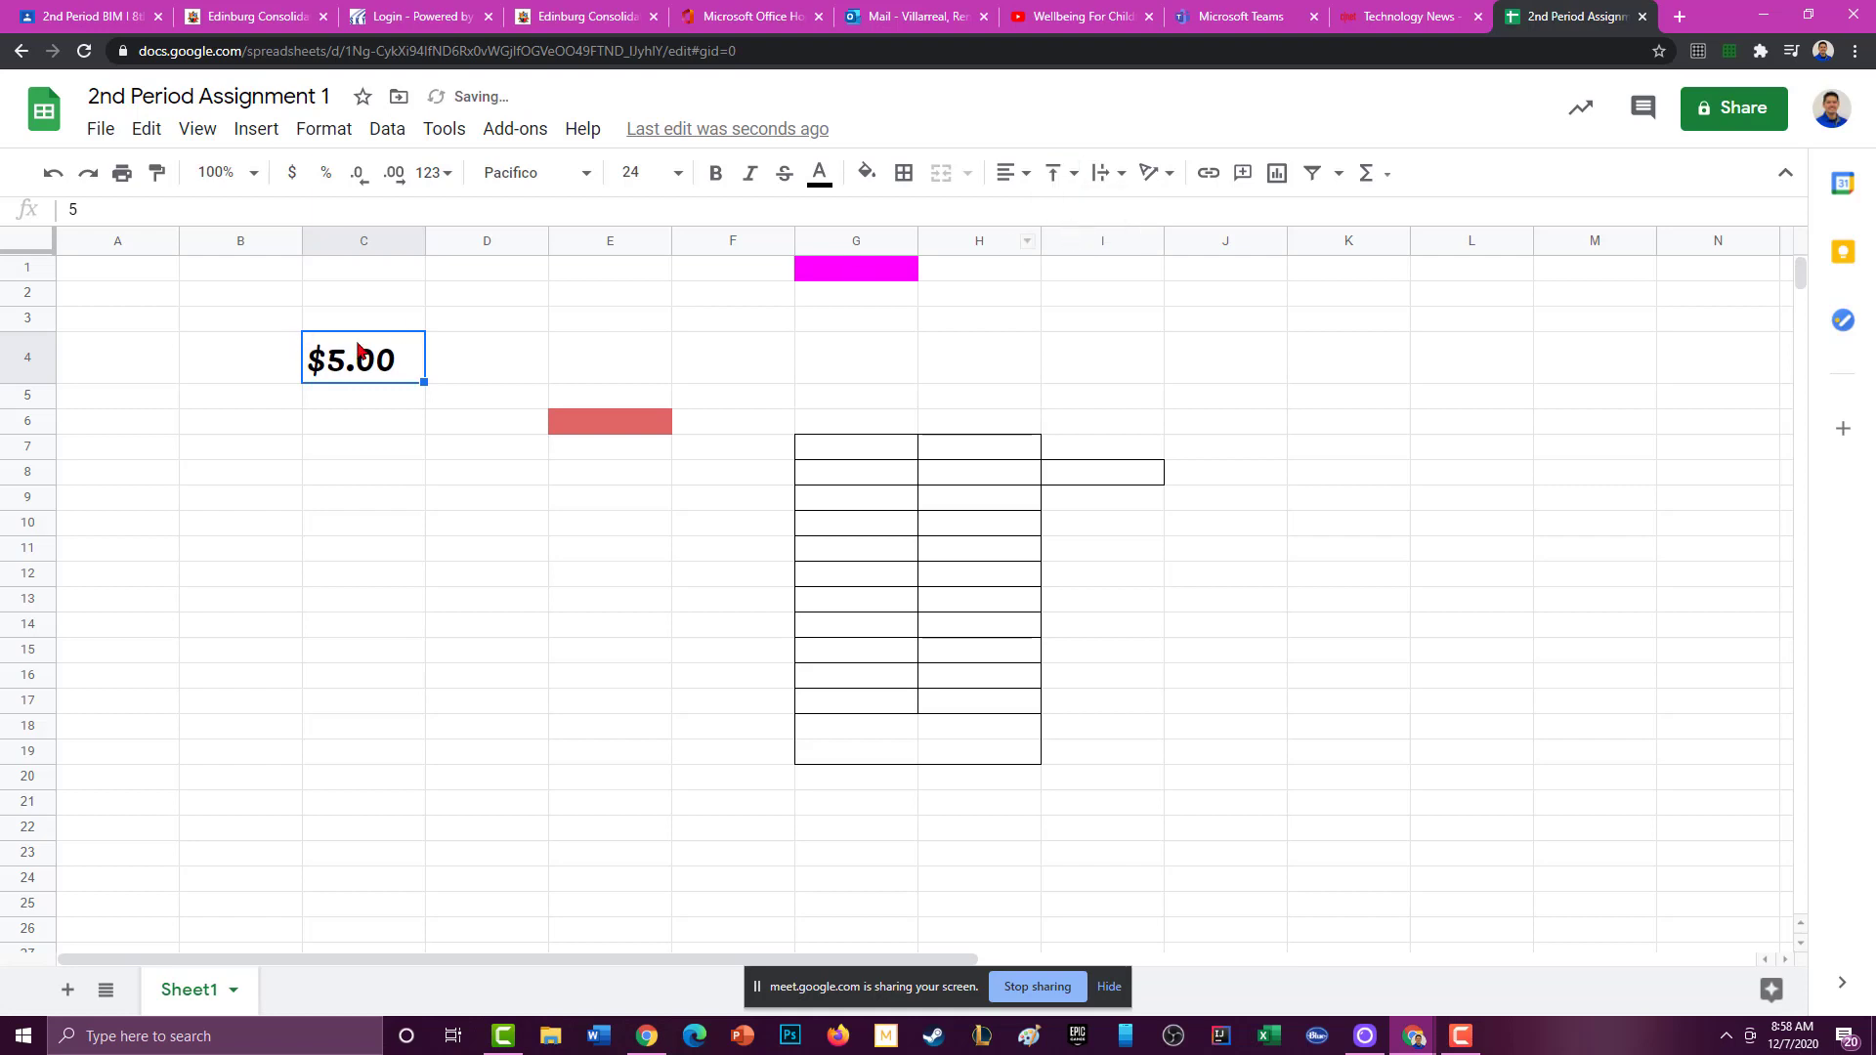
pyautogui.click(1075, 182)
pyautogui.click(1117, 215)
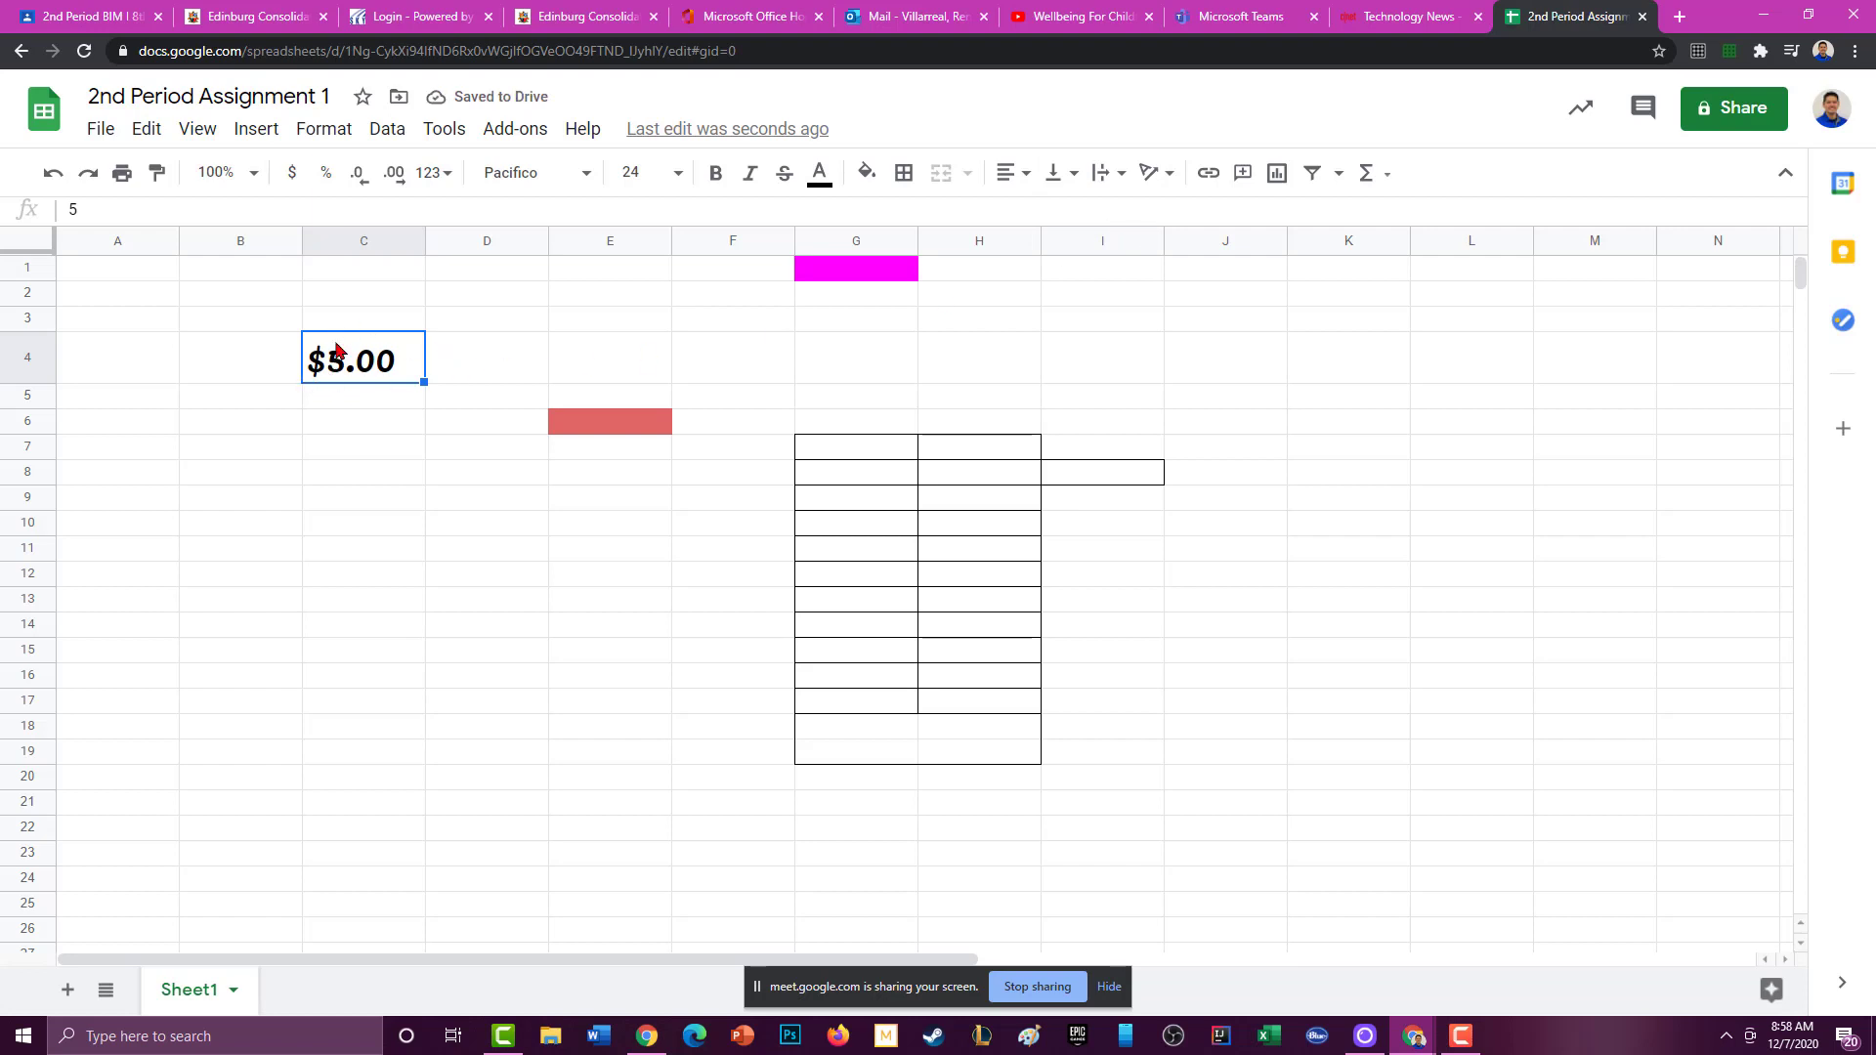
pyautogui.click(447, 445)
# Set the font size of cell C4 to 8.
pyautogui.click(398, 361)
pyautogui.click(678, 174)
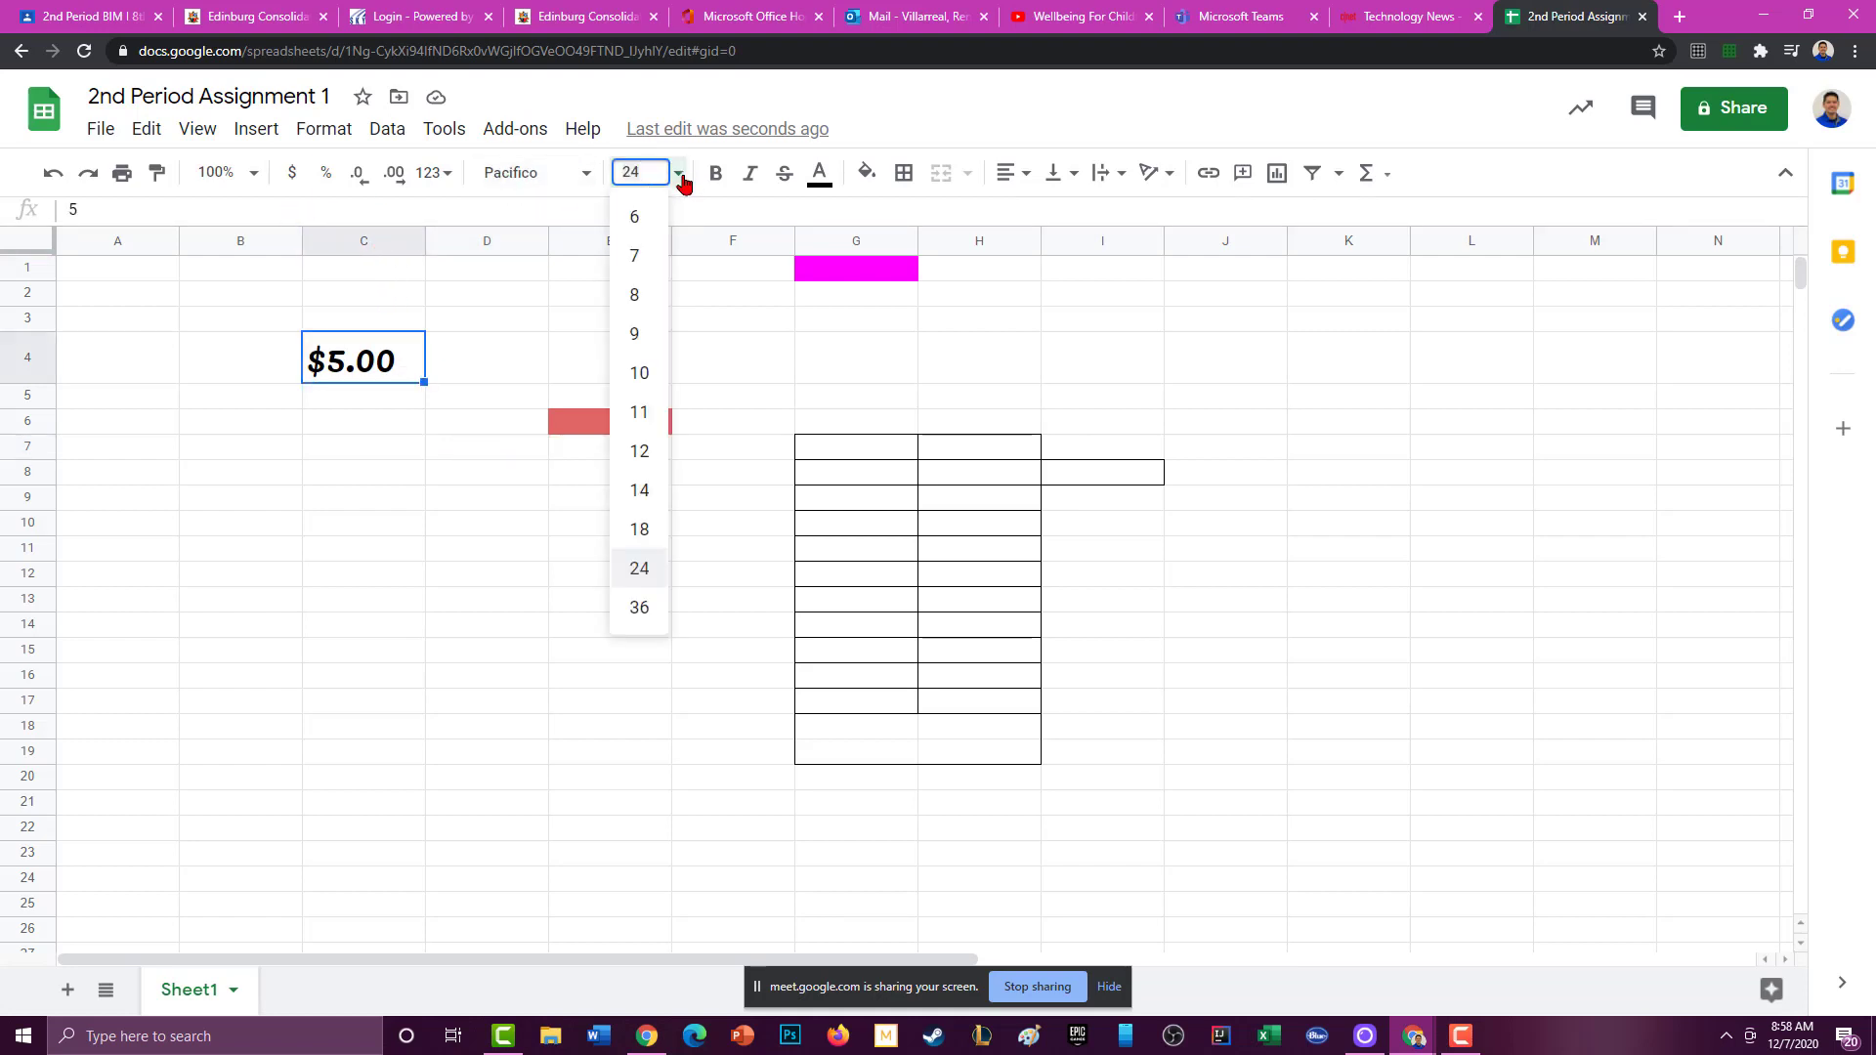
pyautogui.click(641, 305)
pyautogui.click(625, 305)
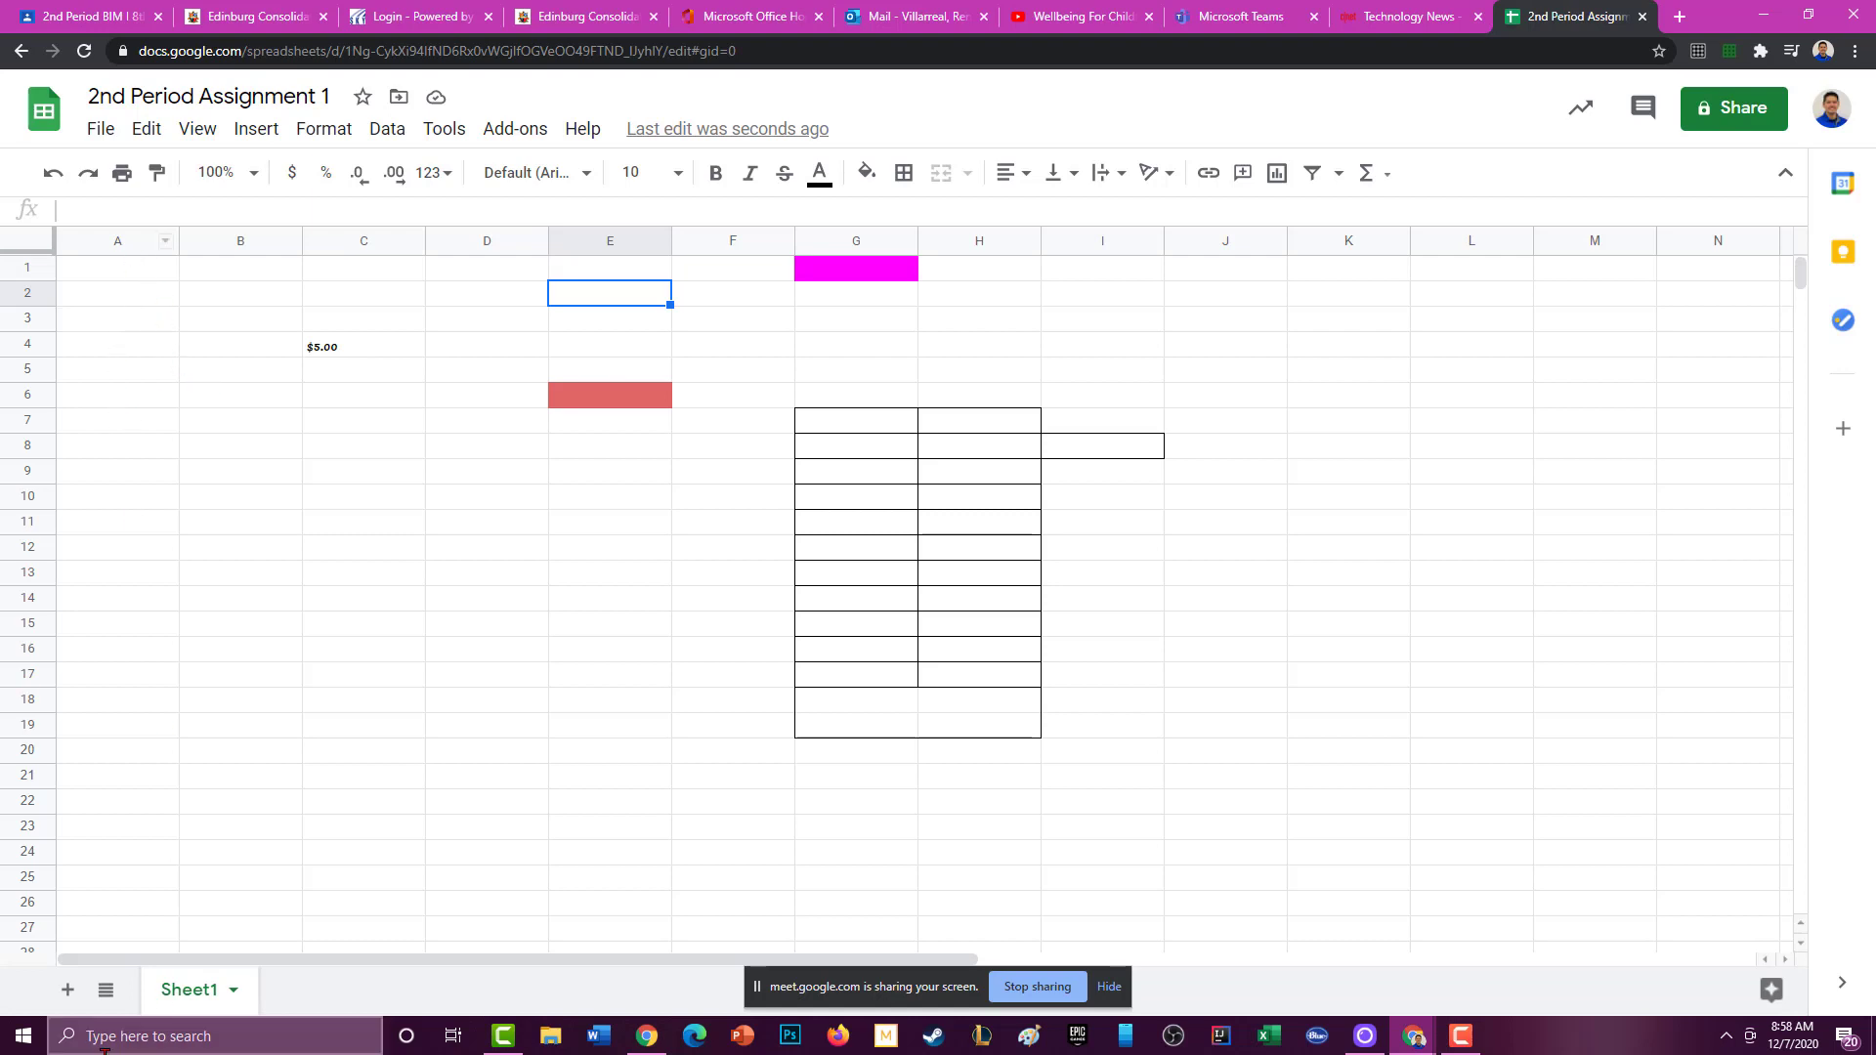
# Add a second sheet to the spreadsheet, view it, and return to Sheet1.
pyautogui.click(68, 992)
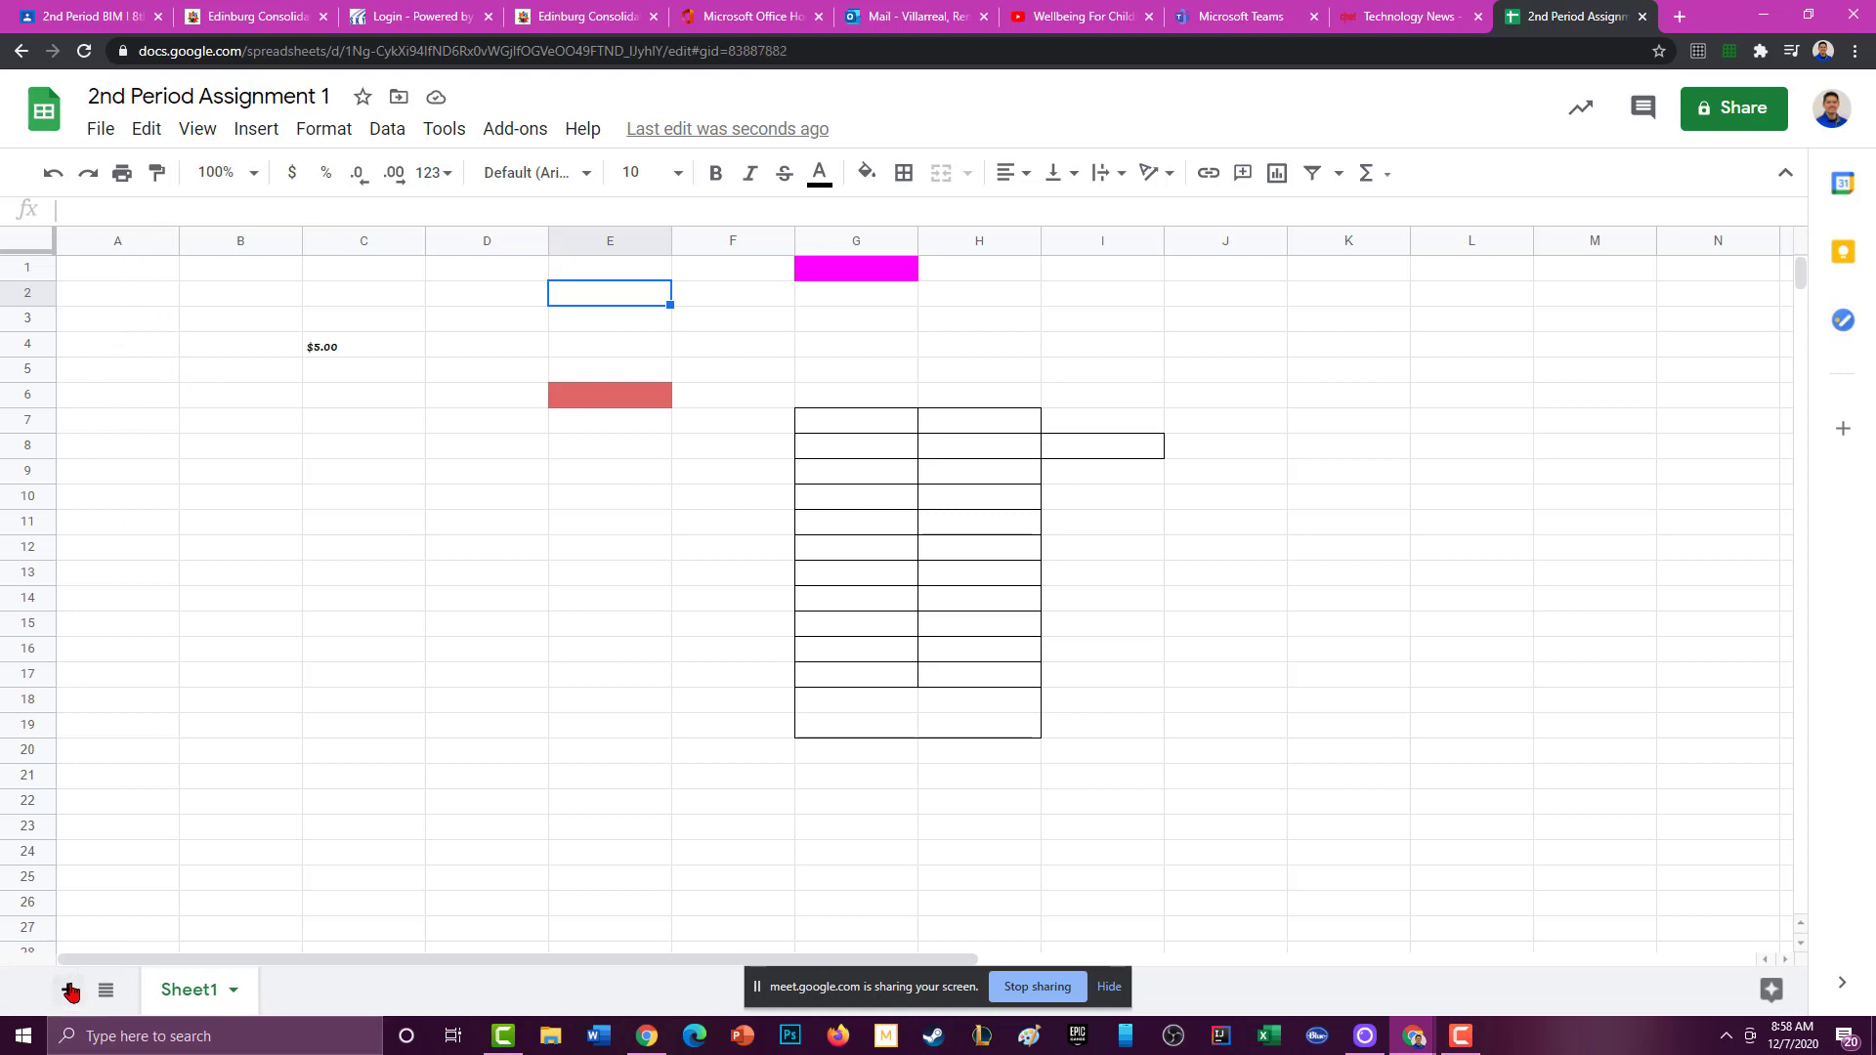
pyautogui.click(220, 999)
pyautogui.click(295, 993)
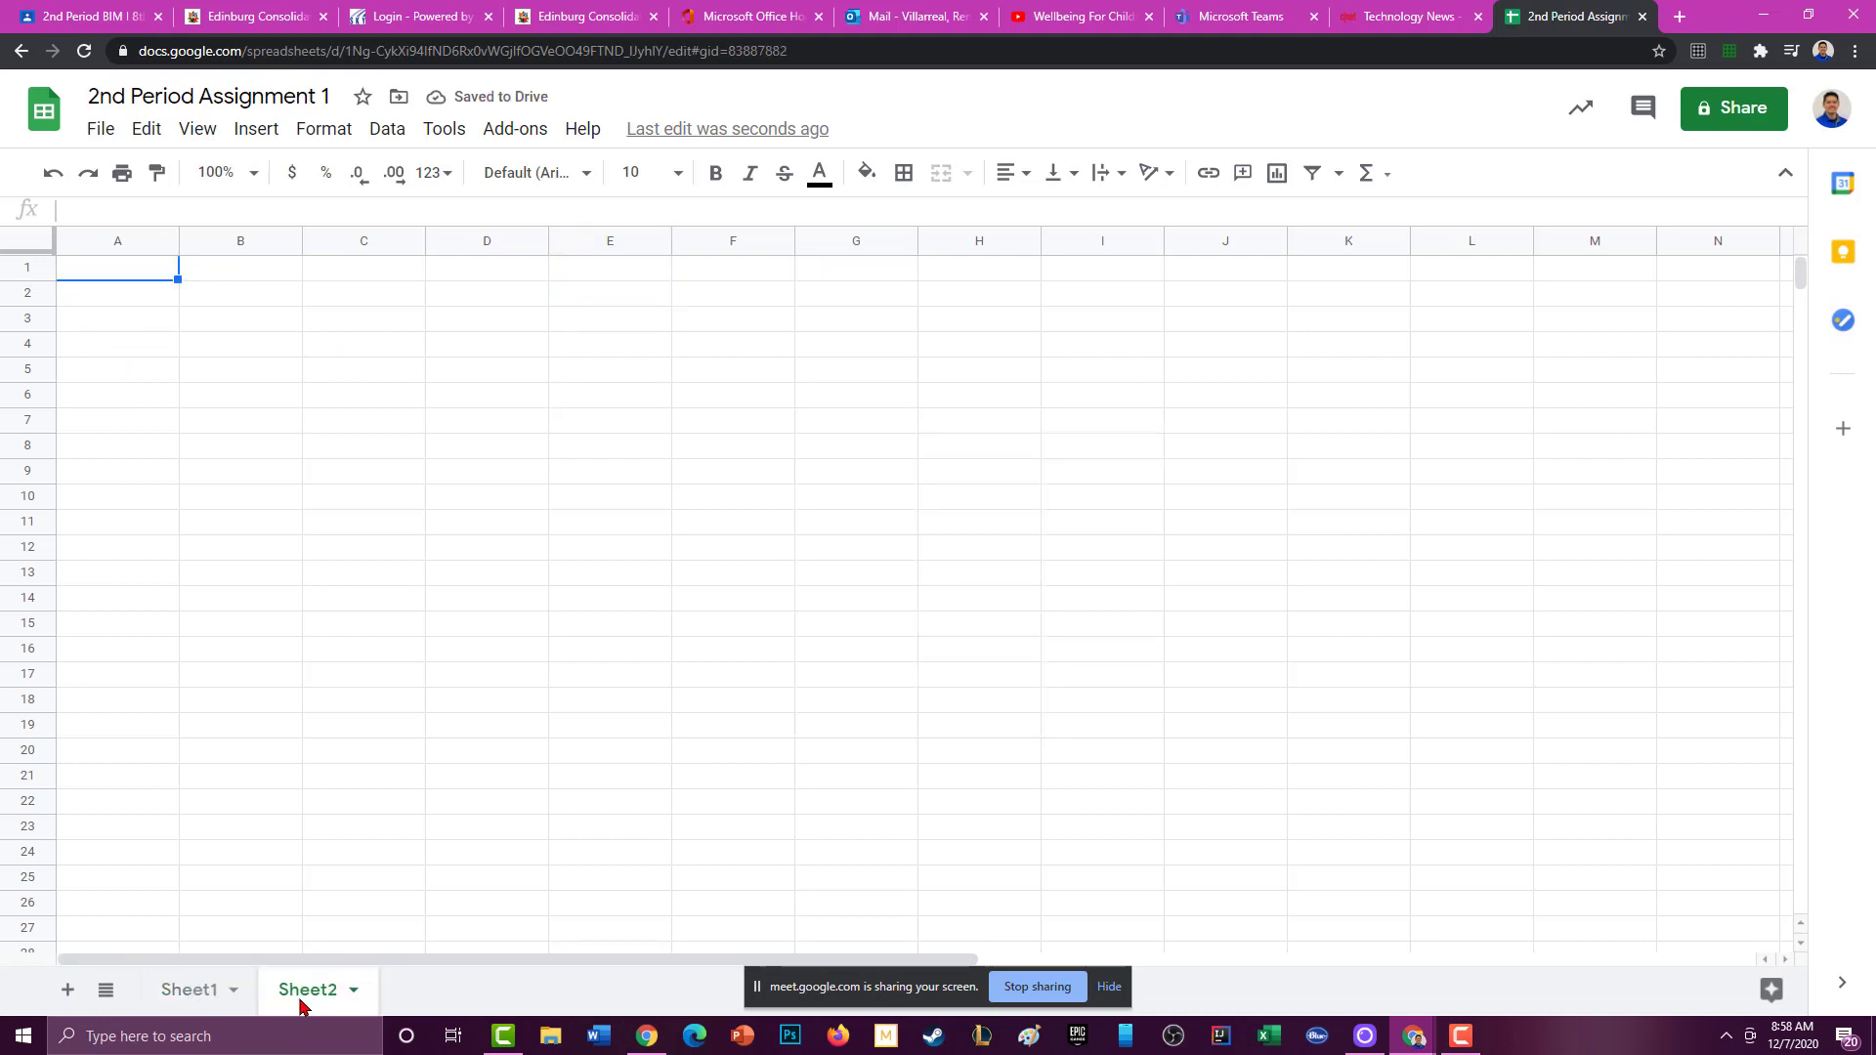
pyautogui.click(190, 995)
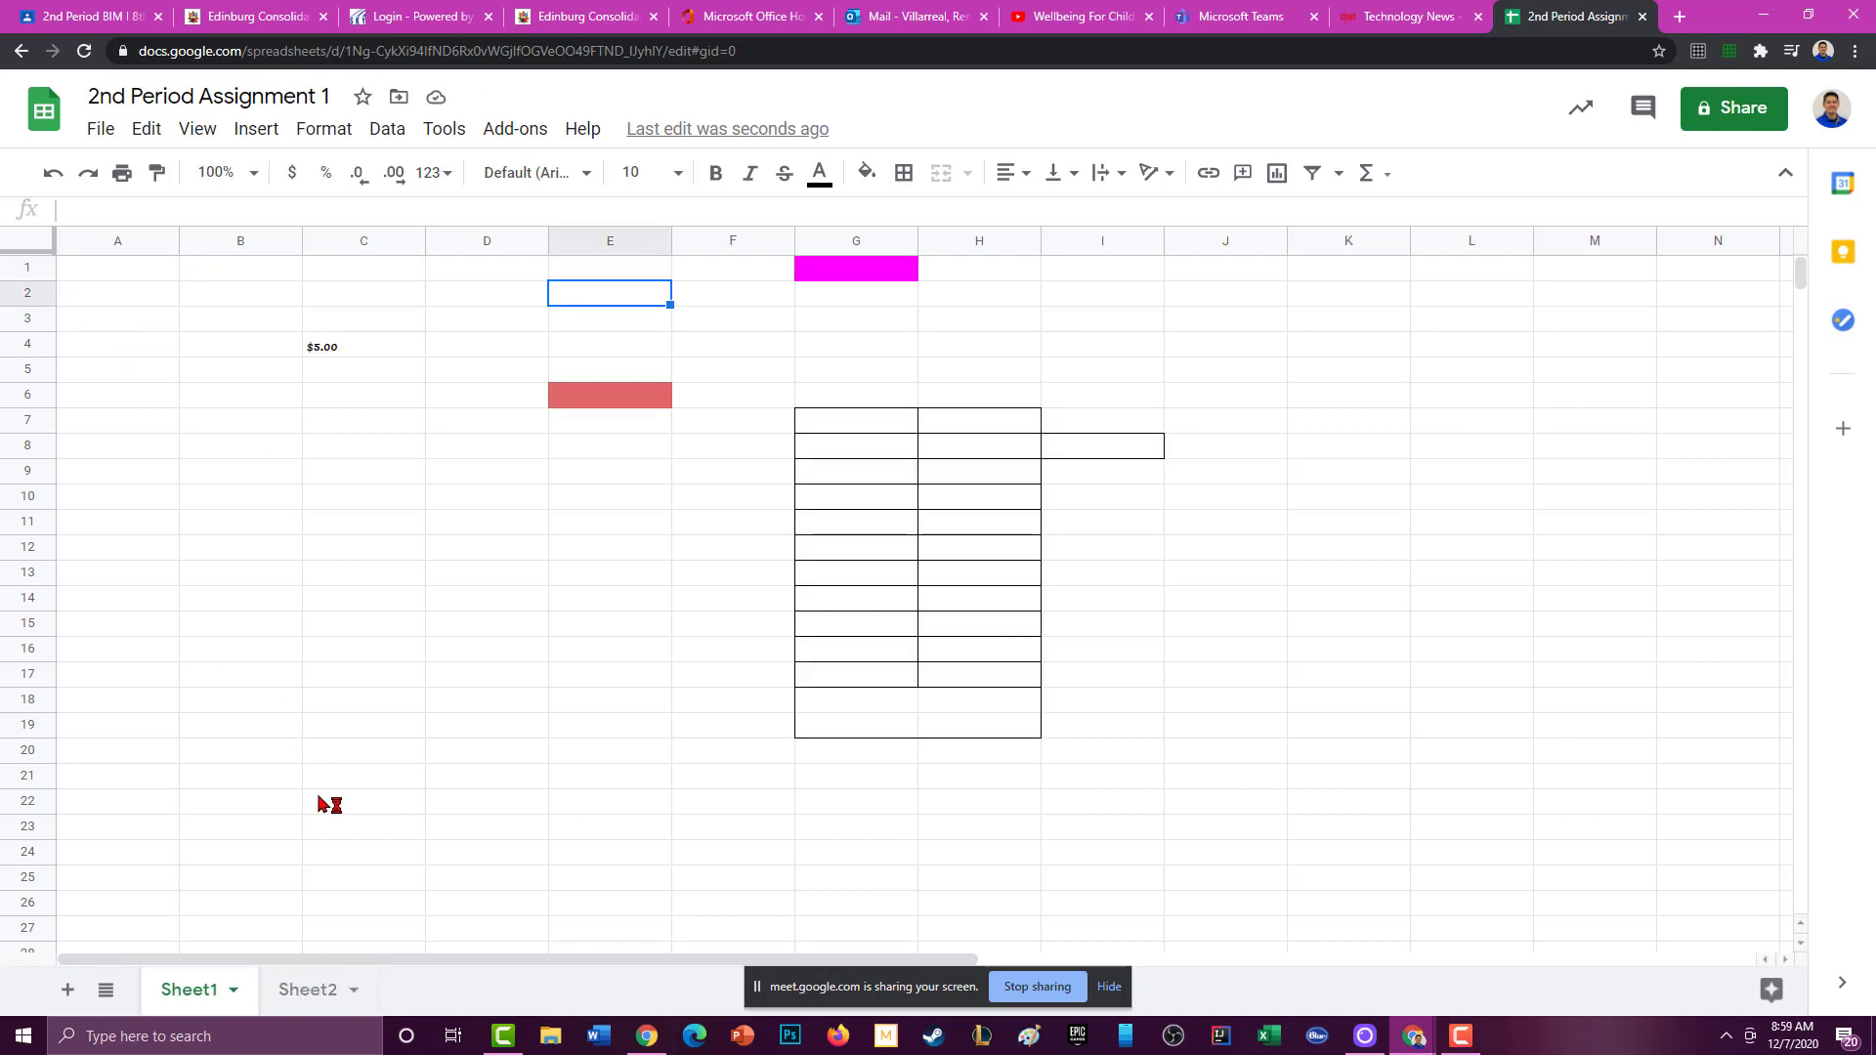
# Highlight column A and extend the column selection across the sheet to point out the lettered columns.
pyautogui.click(125, 243)
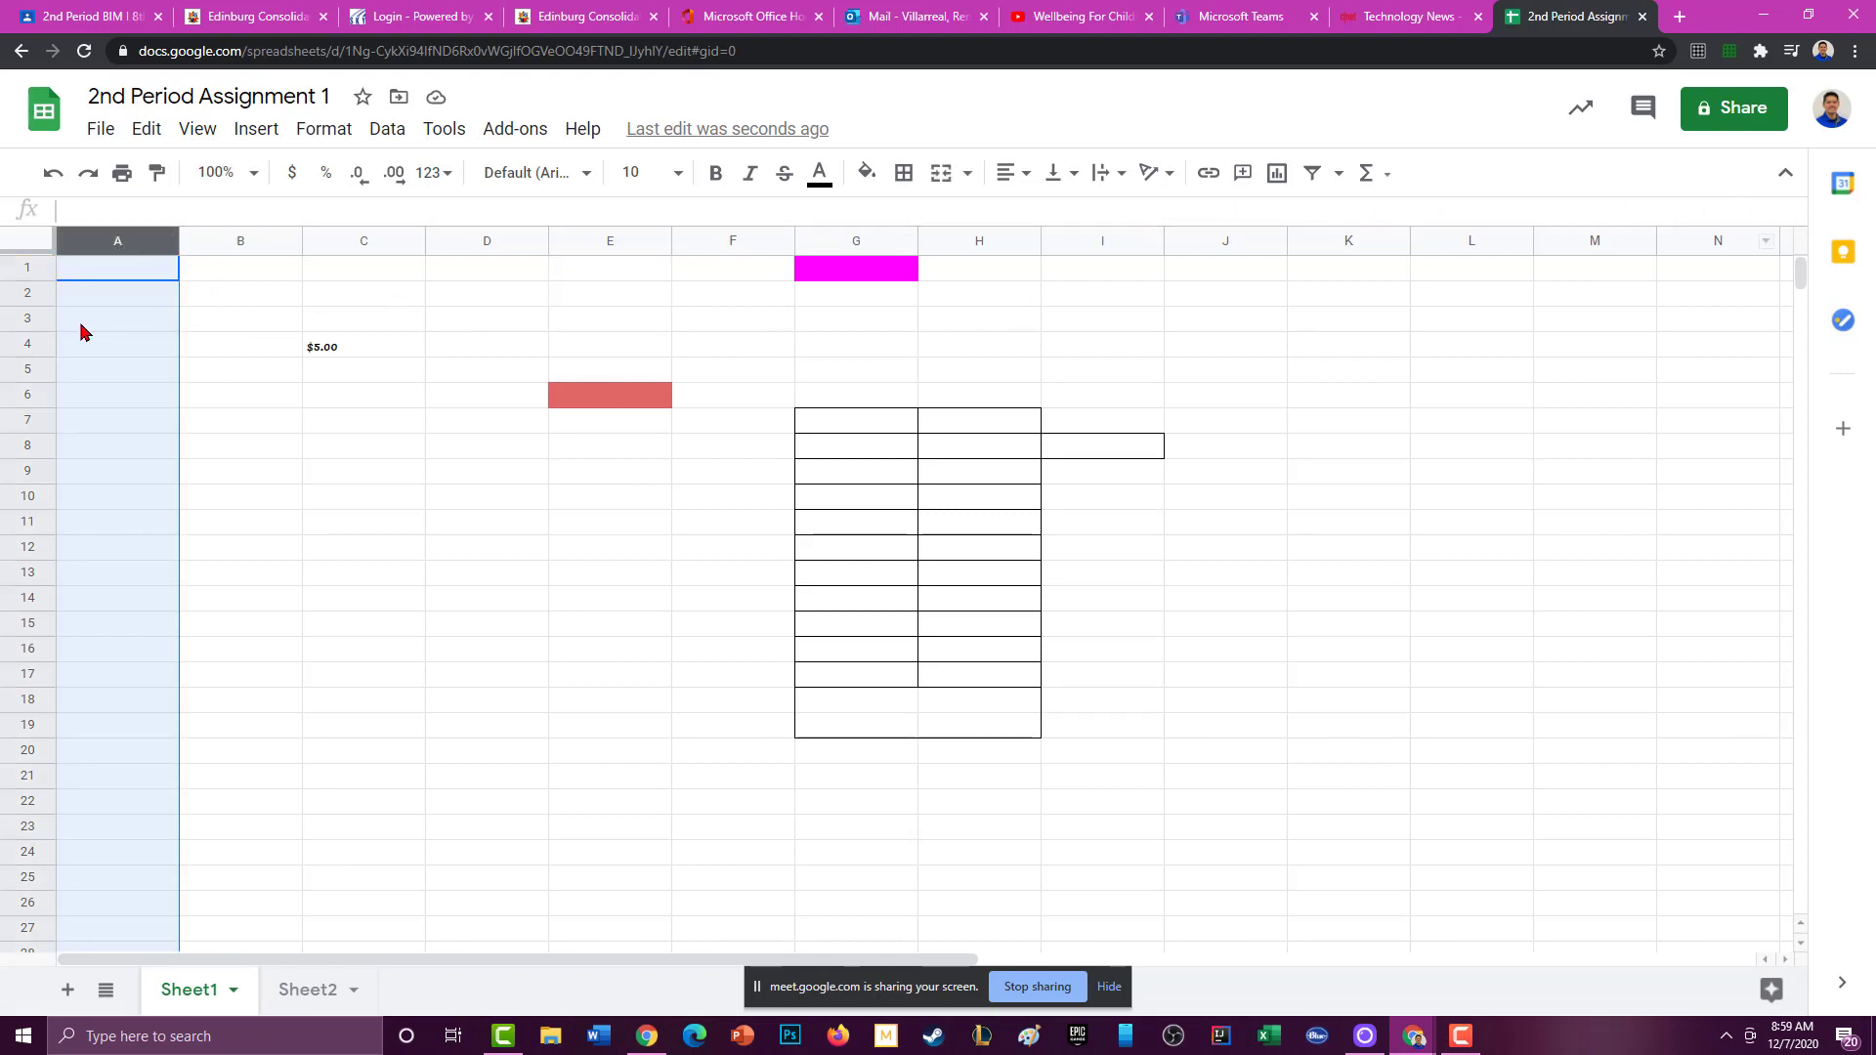
pyautogui.click(256, 273)
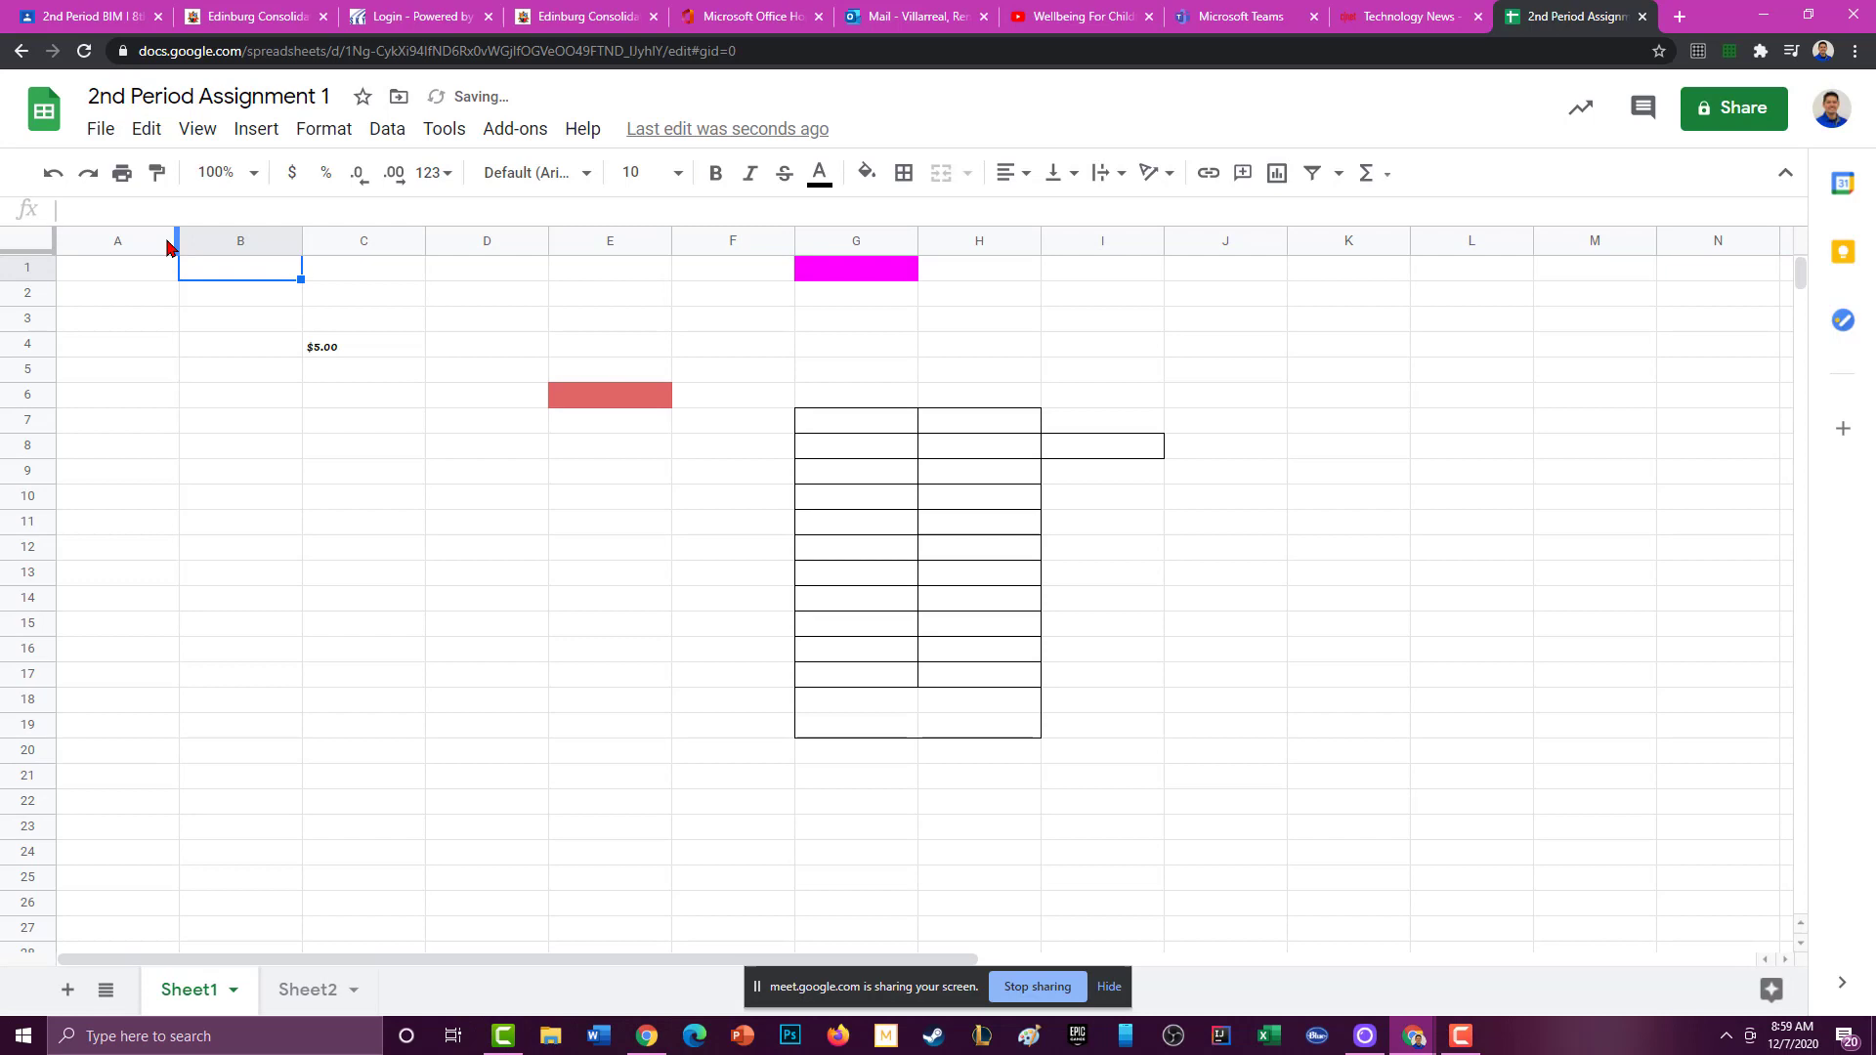
pyautogui.click(110, 237)
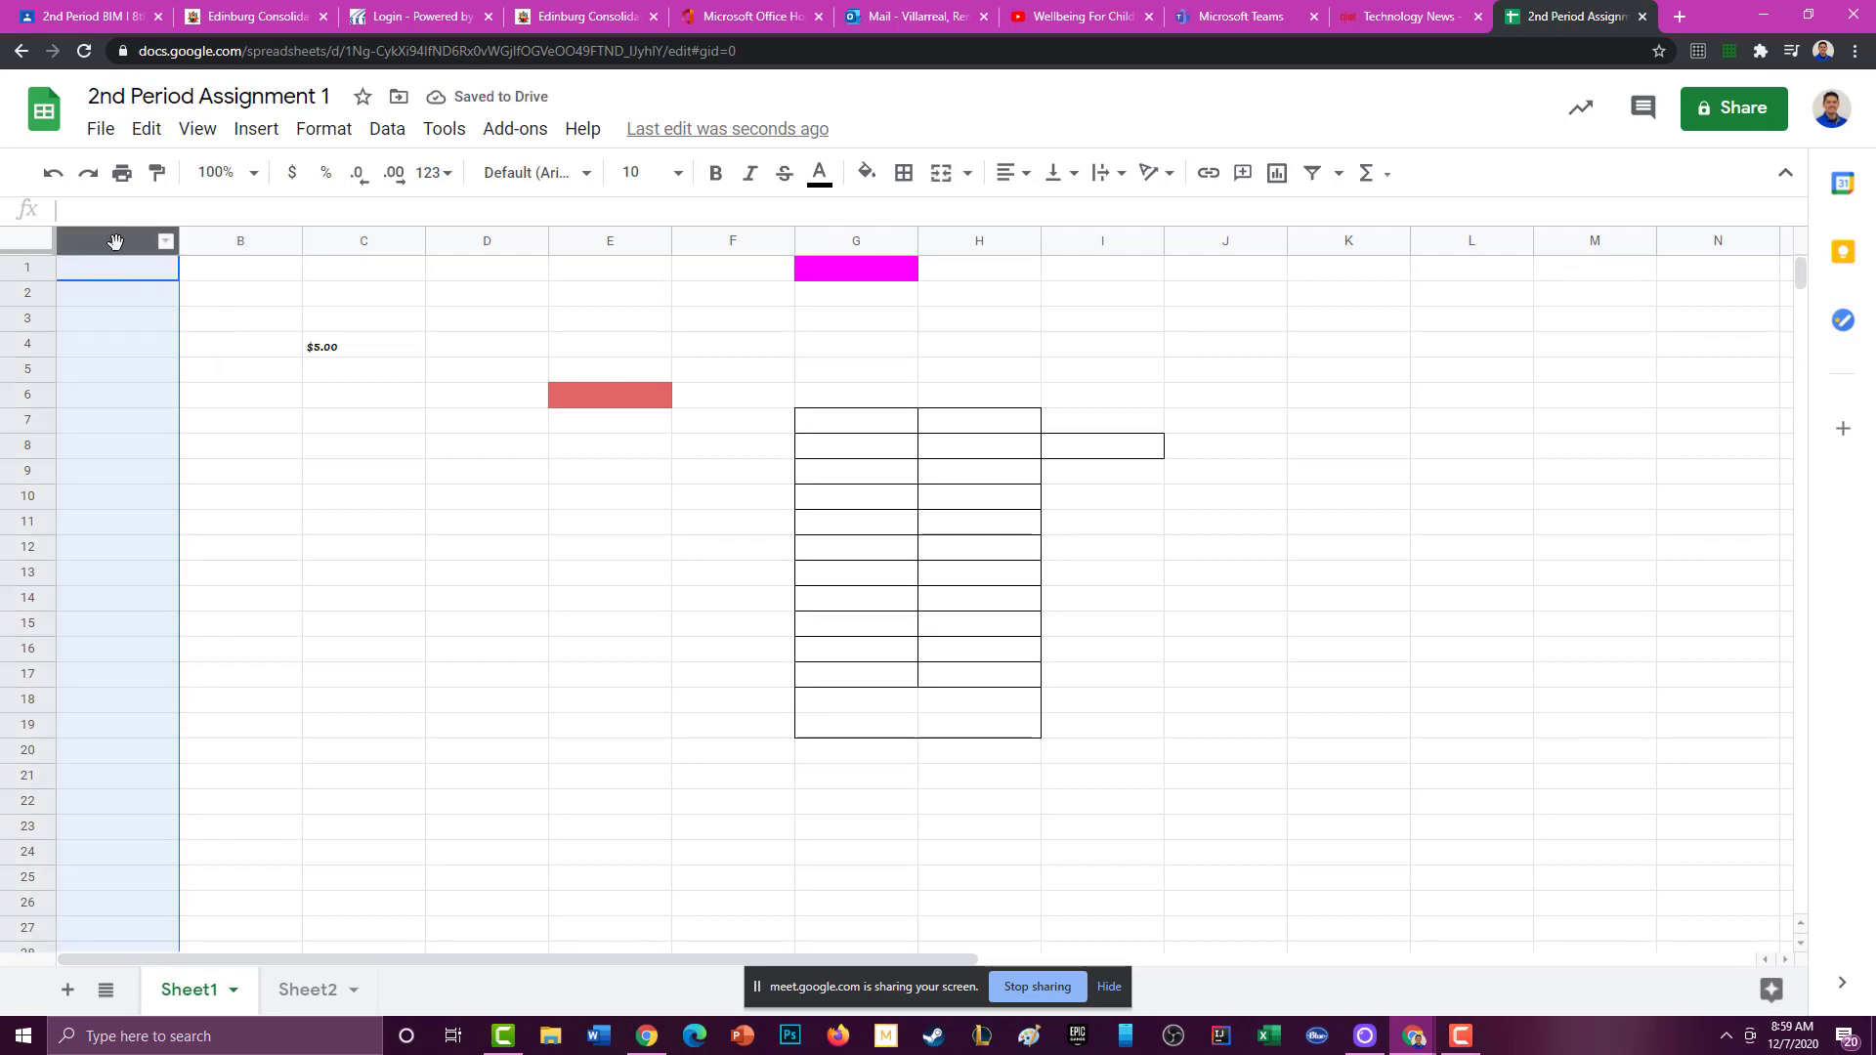
pyautogui.click(217, 299)
pyautogui.moveTo(118, 244); pyautogui.dragTo(1789, 241)
pyautogui.moveTo(1134, 950); pyautogui.dragTo(494, 930)
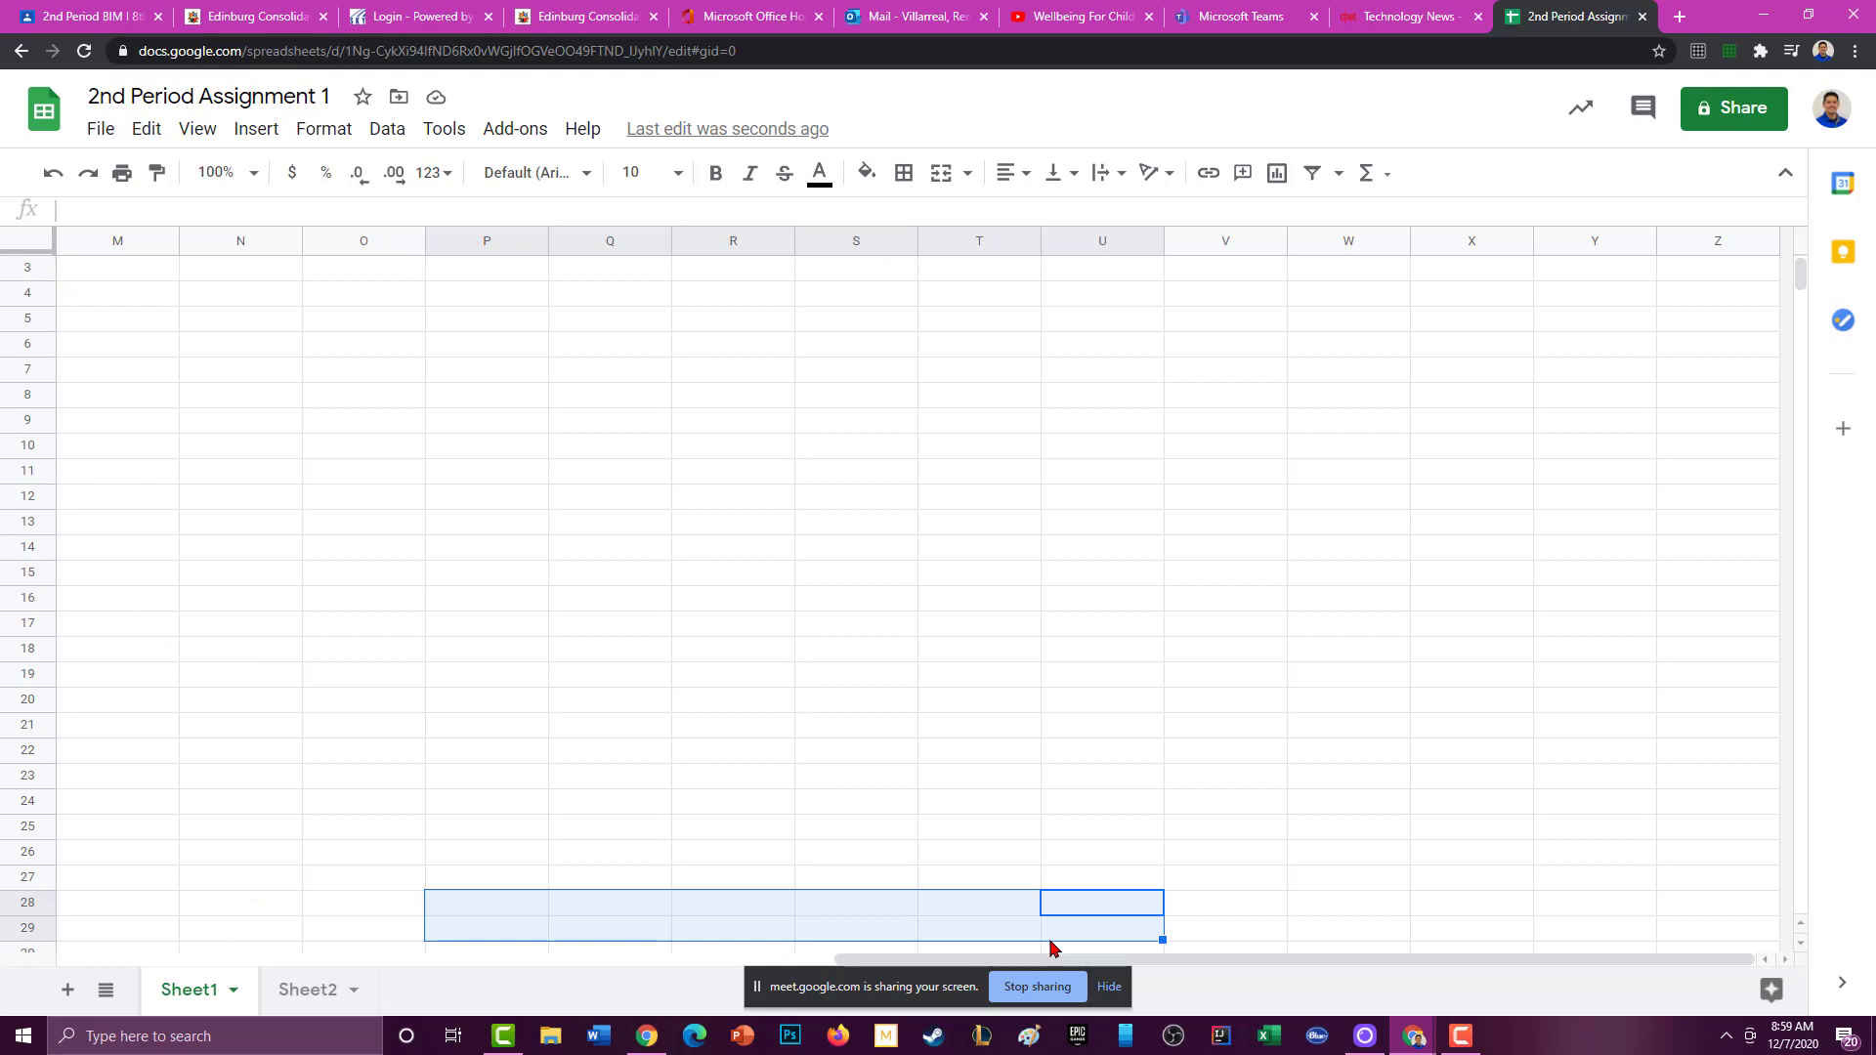
# Return to the first columns of Sheet1 and highlight rows 3 through 27 to point out the numbered rows.
pyautogui.moveTo(1054, 960); pyautogui.dragTo(195, 1006)
pyautogui.click(213, 448)
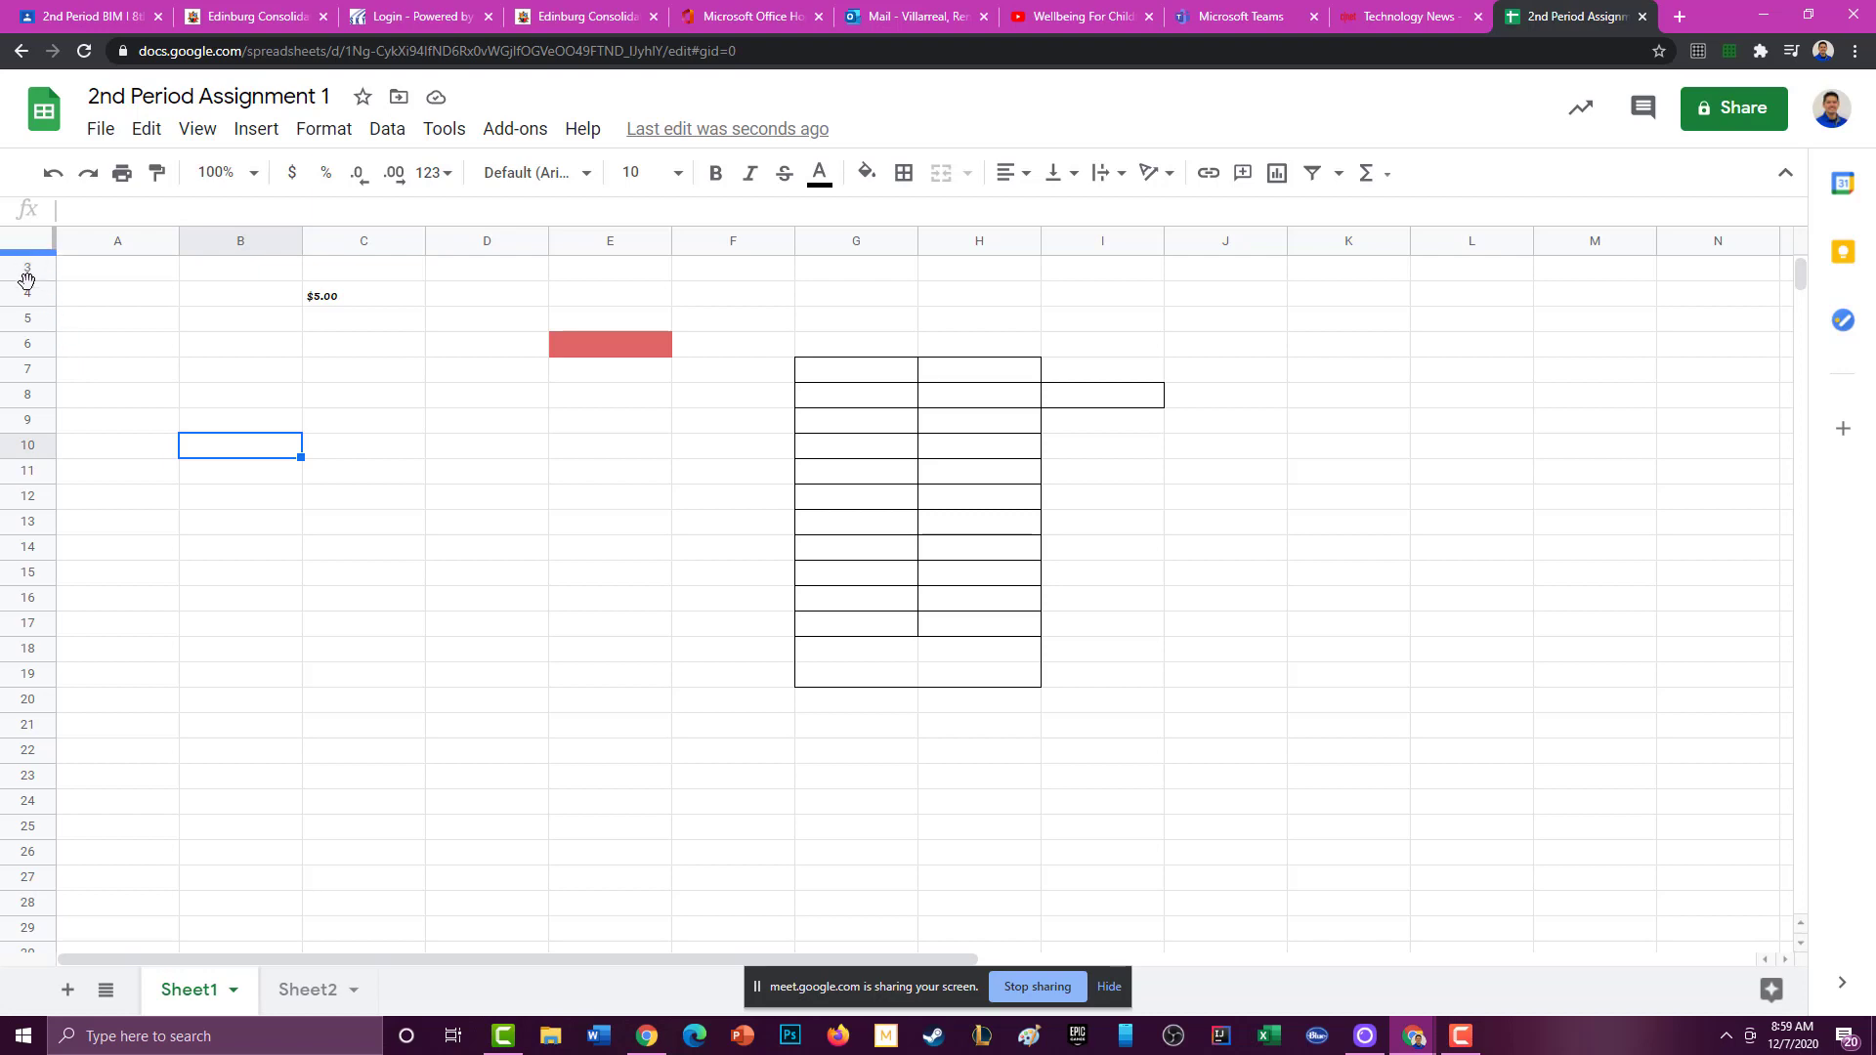
pyautogui.moveTo(27, 277); pyautogui.dragTo(9, 881)
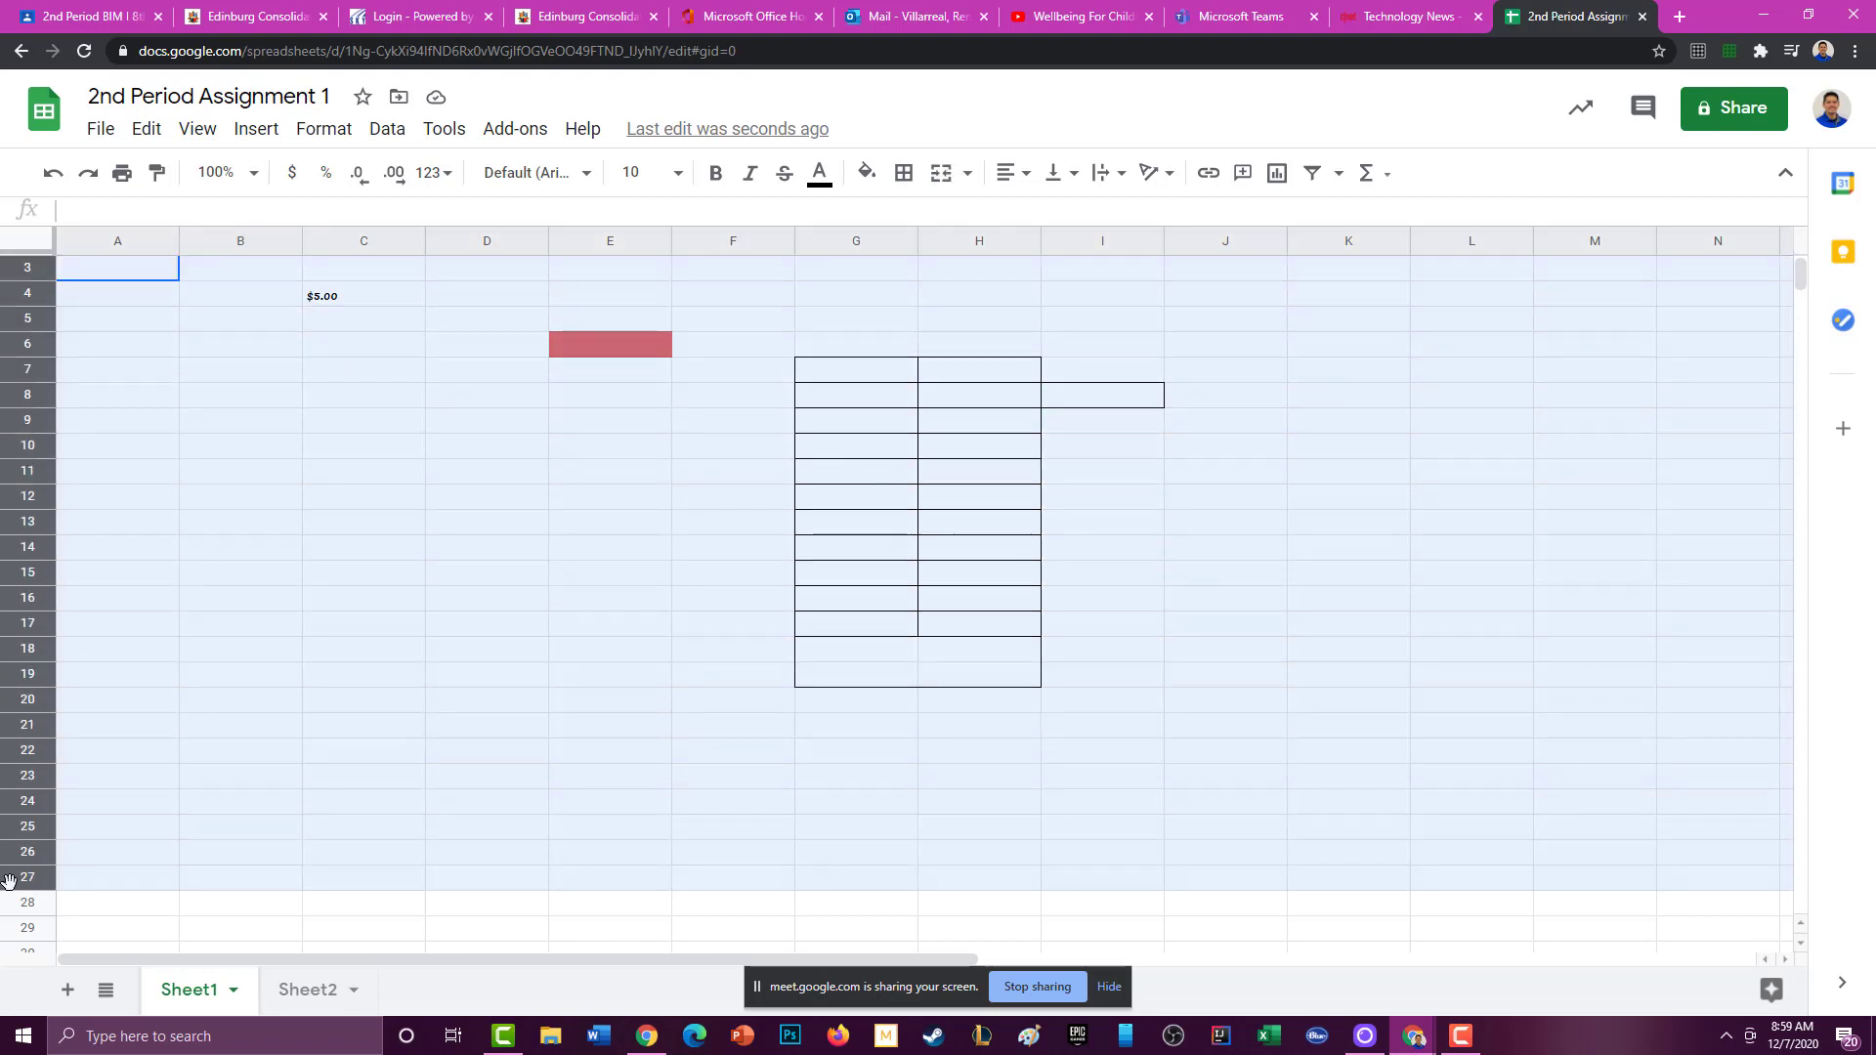
# Apply all borders to the cells in the highlighted rows 3 through 27.
pyautogui.click(904, 178)
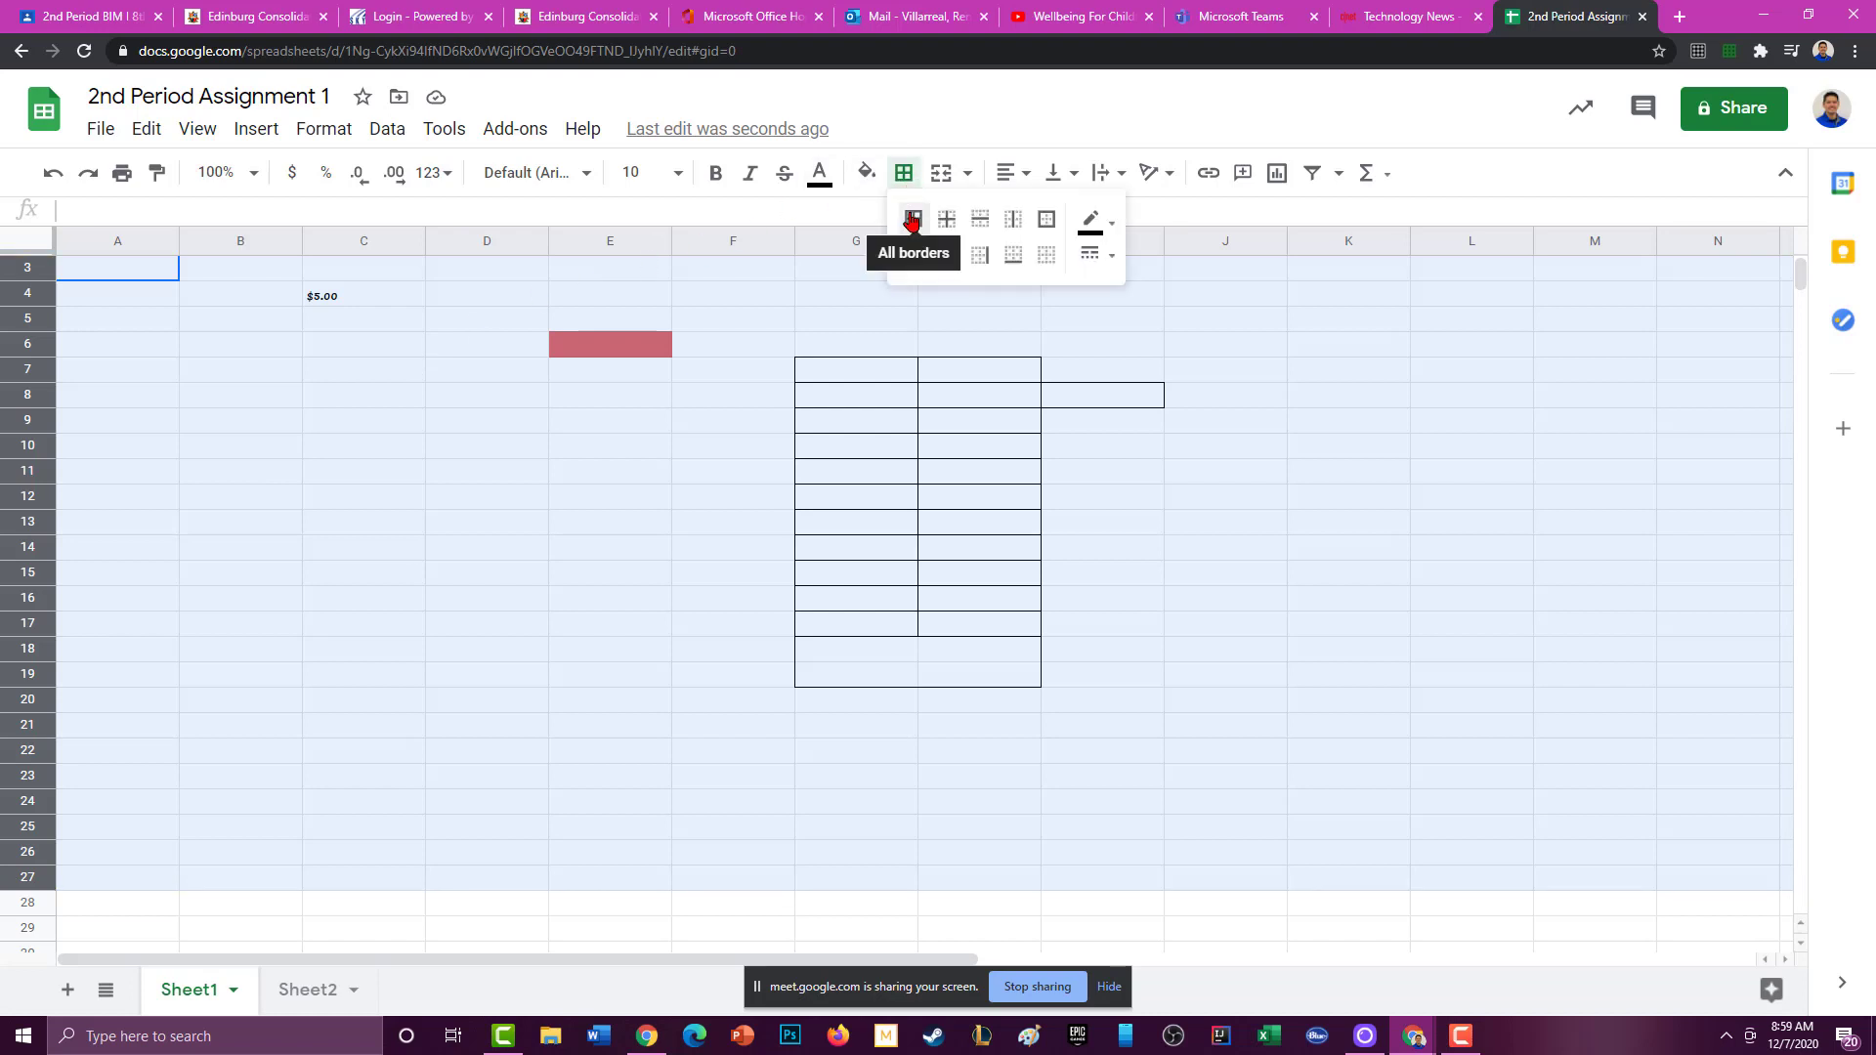
pyautogui.click(912, 221)
pyautogui.click(743, 420)
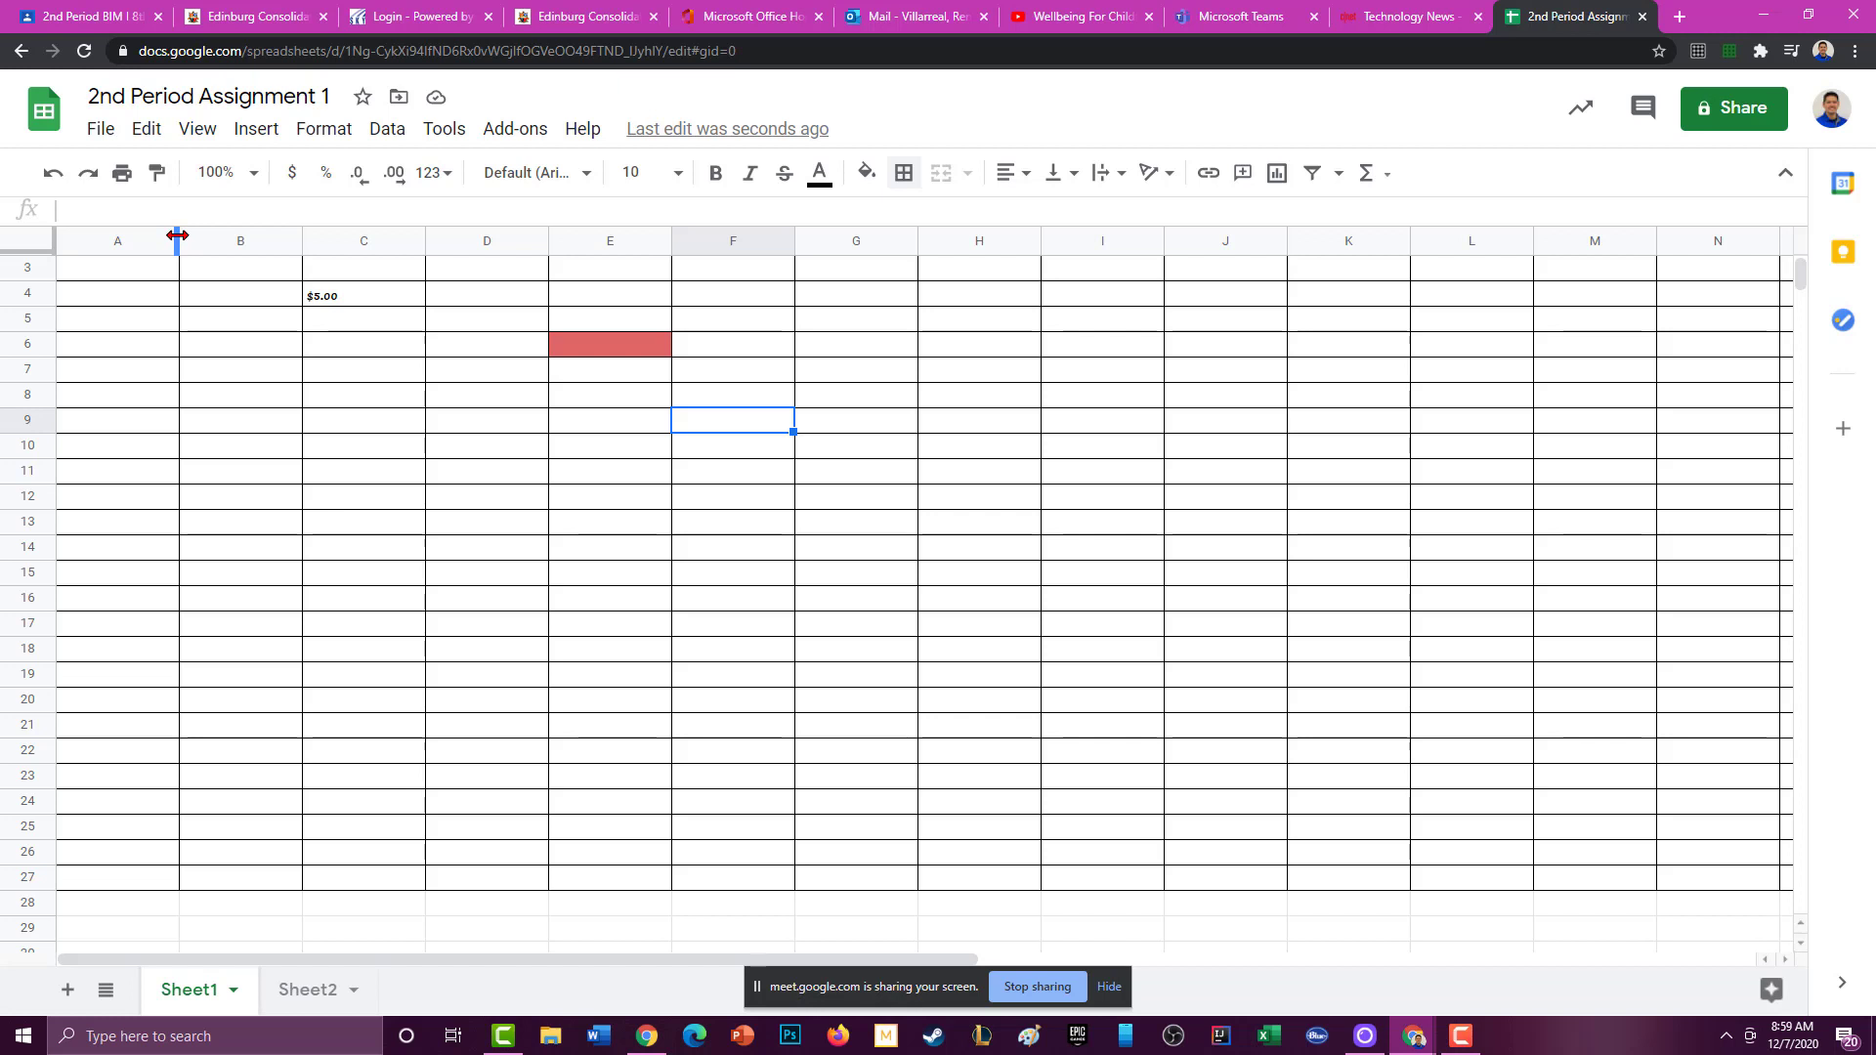
# Narrow columns A, B and C to less than half their width.
pyautogui.moveTo(177, 236); pyautogui.dragTo(99, 236)
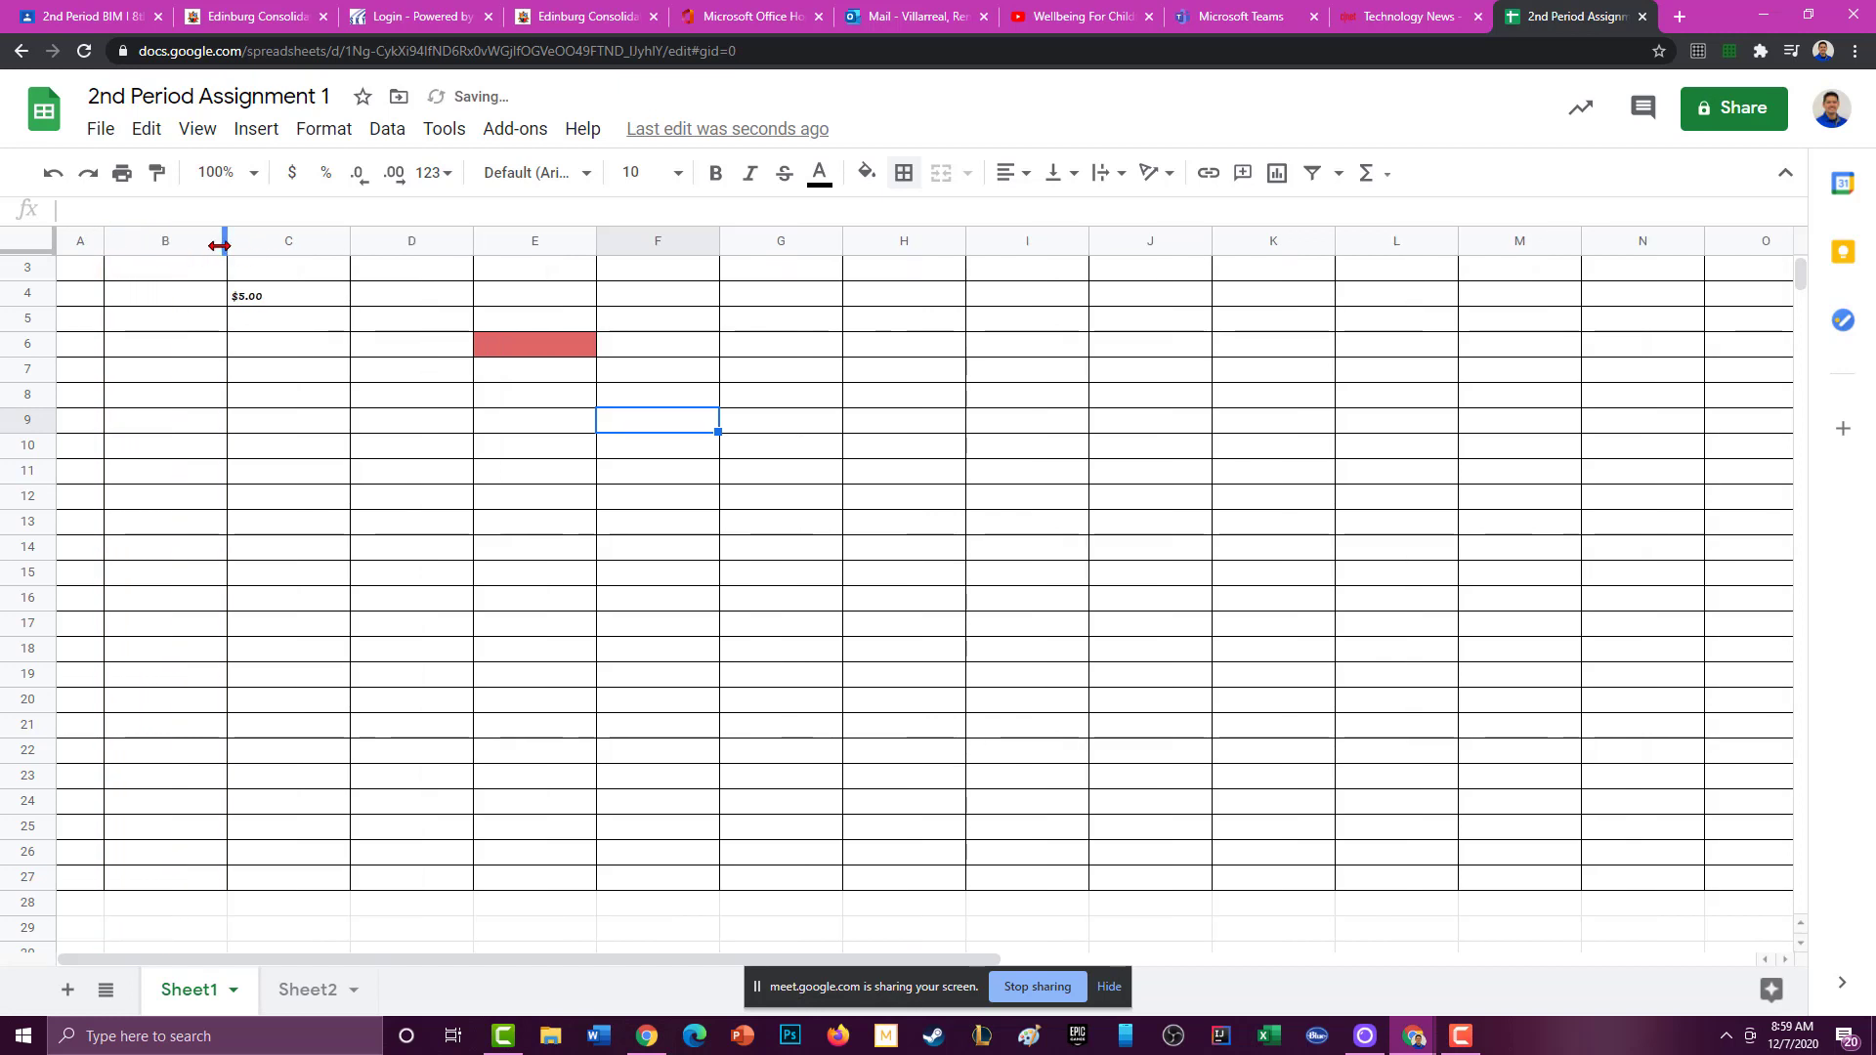
pyautogui.moveTo(223, 245); pyautogui.dragTo(157, 242)
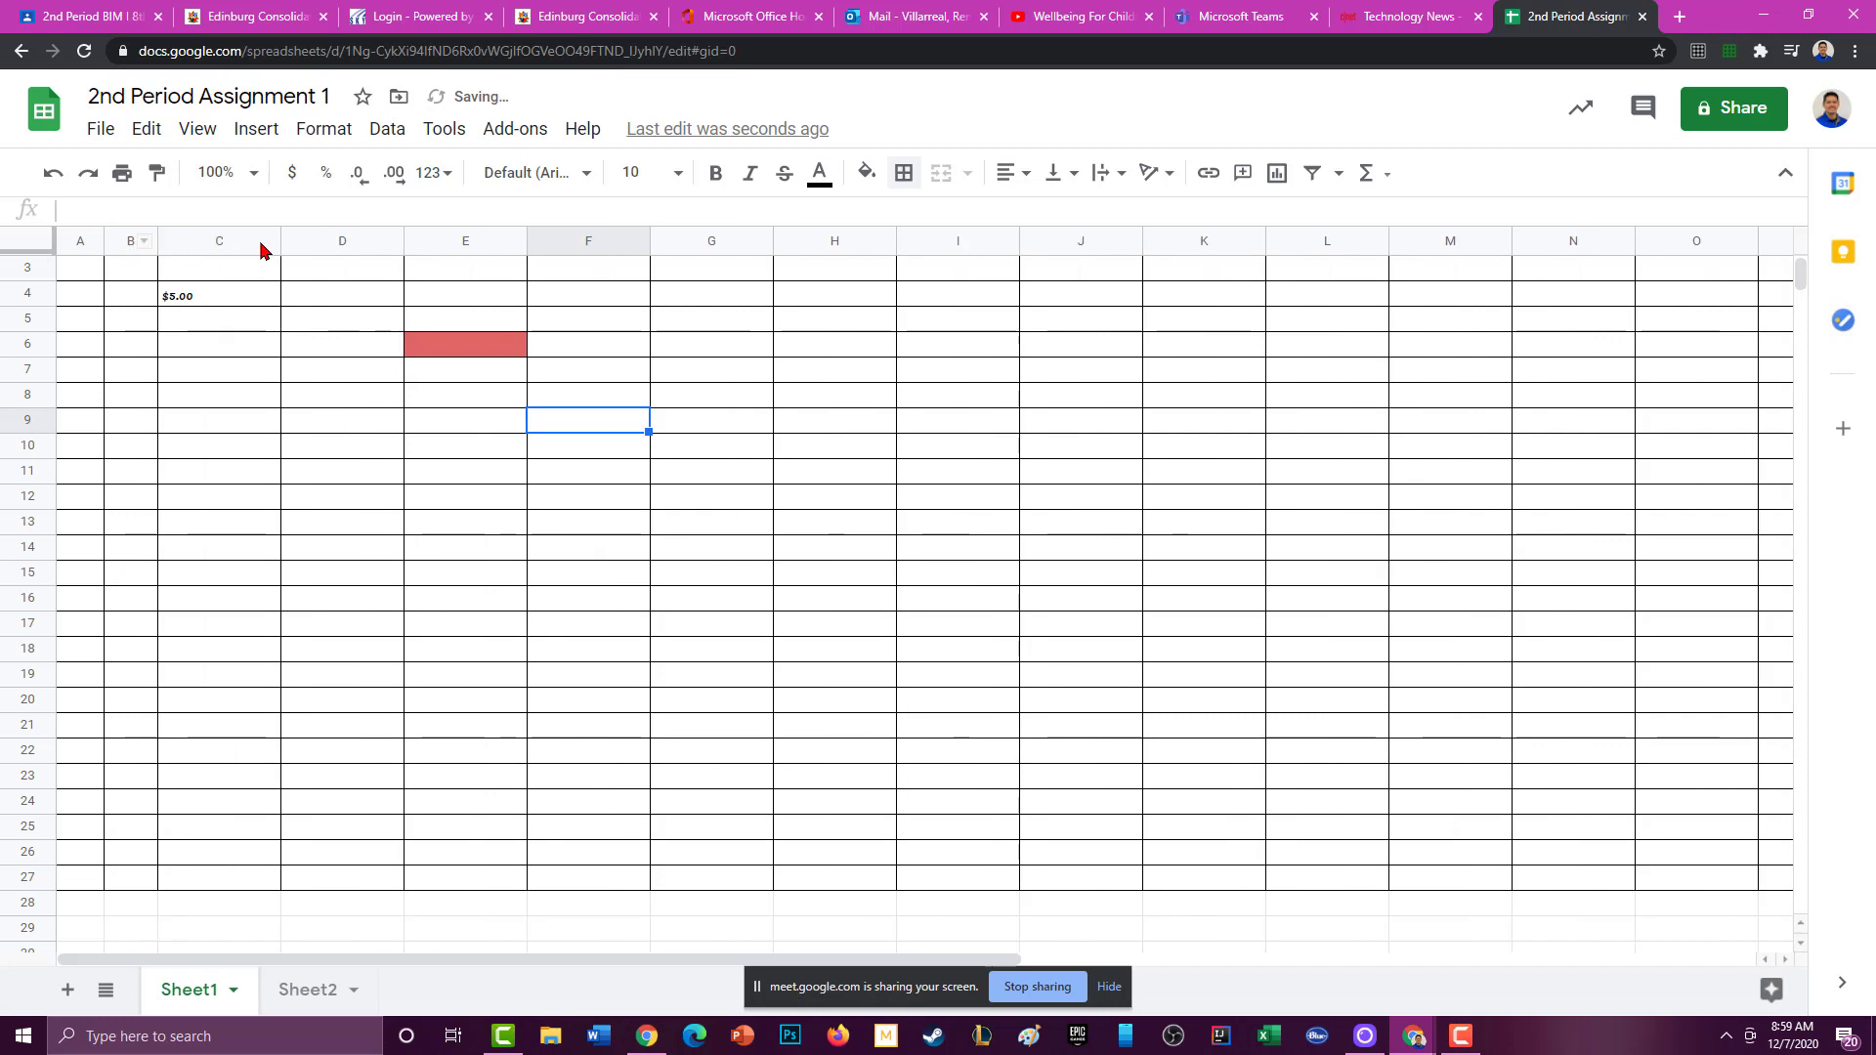
pyautogui.moveTo(280, 246); pyautogui.dragTo(207, 243)
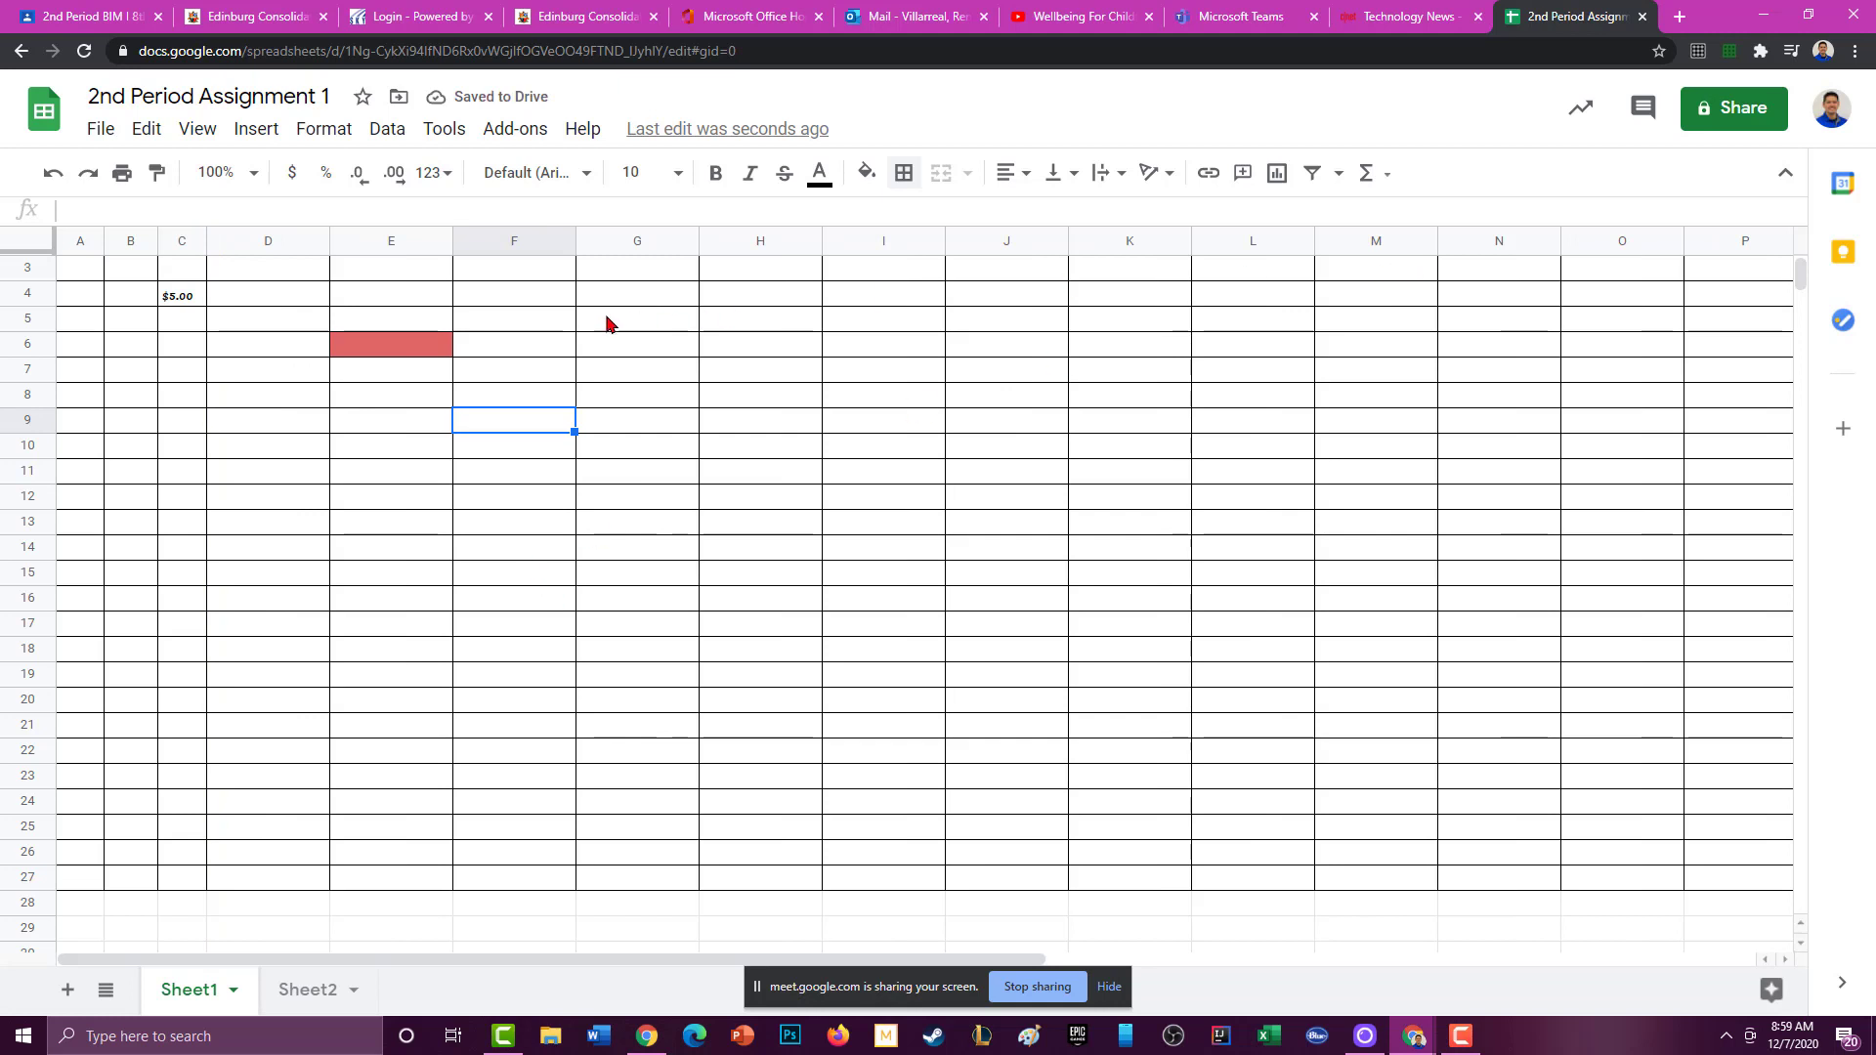
# Enter the numbers 4, 5, 7 and 8 in cells I6 through I9.
pyautogui.click(929, 340)
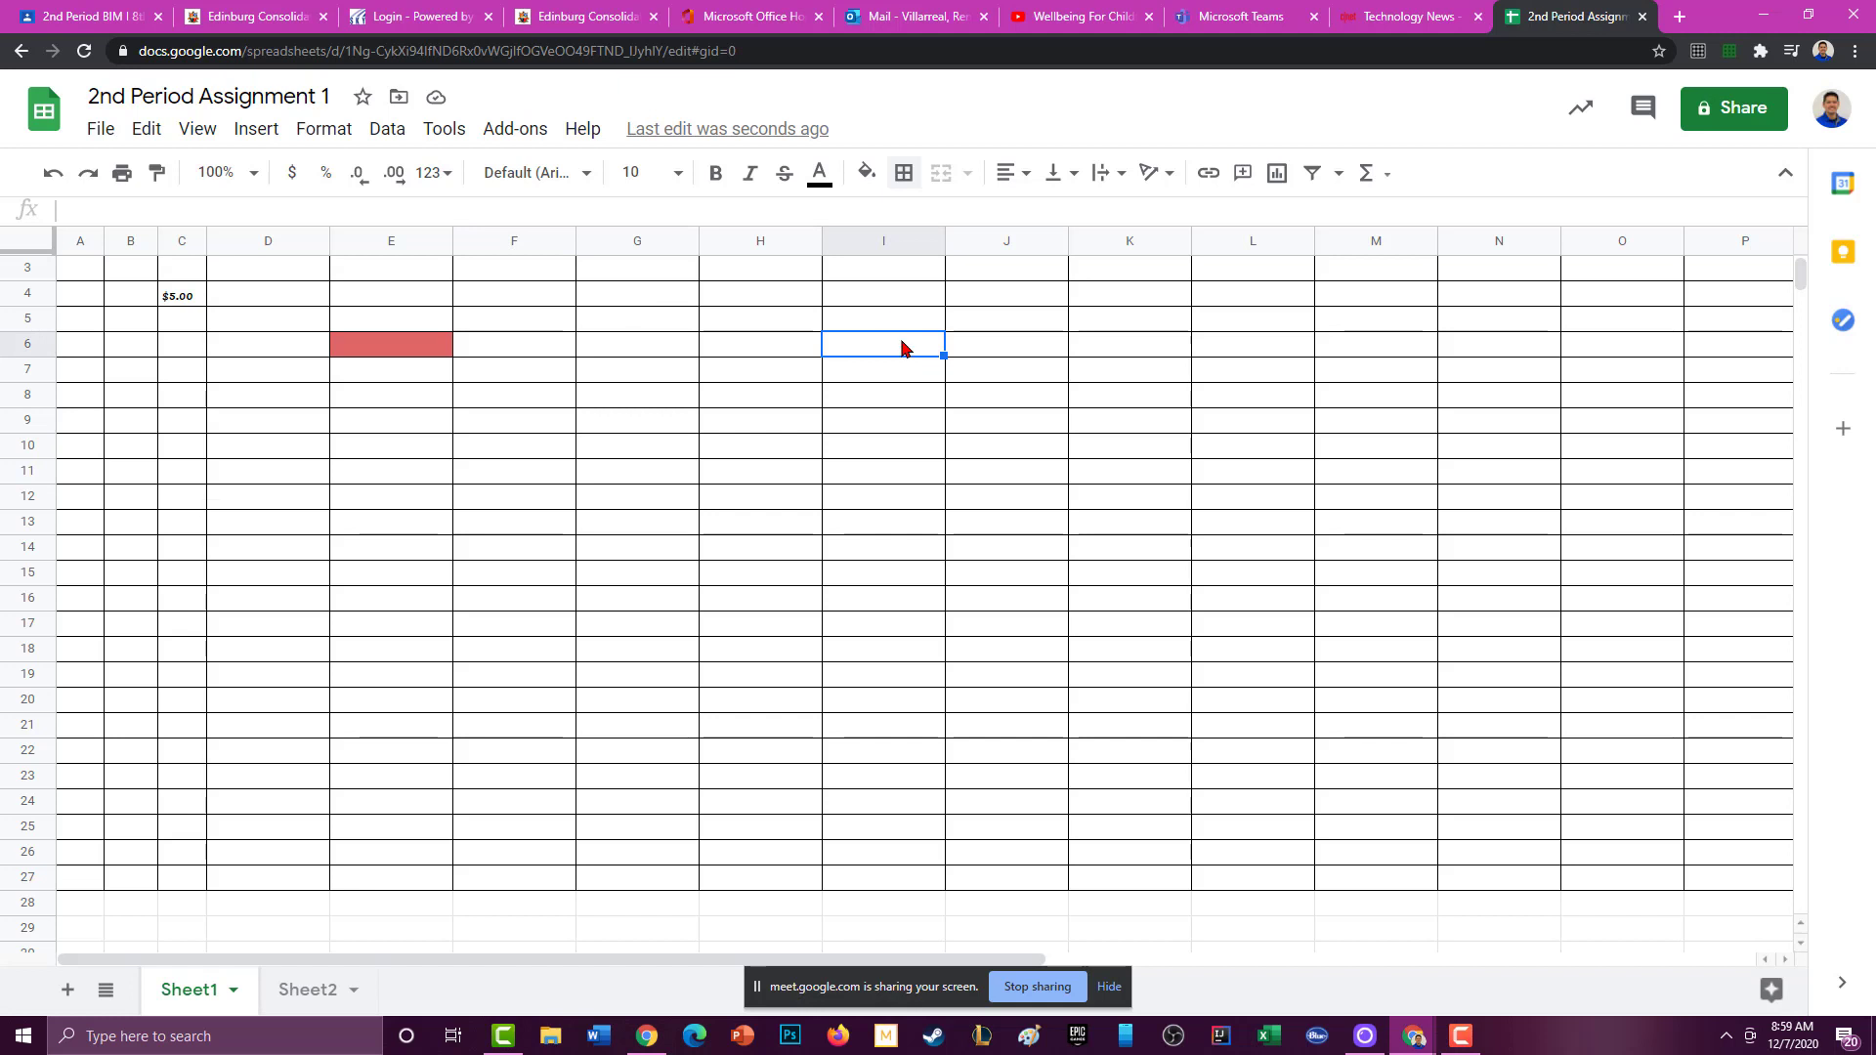
pyautogui.write('4')
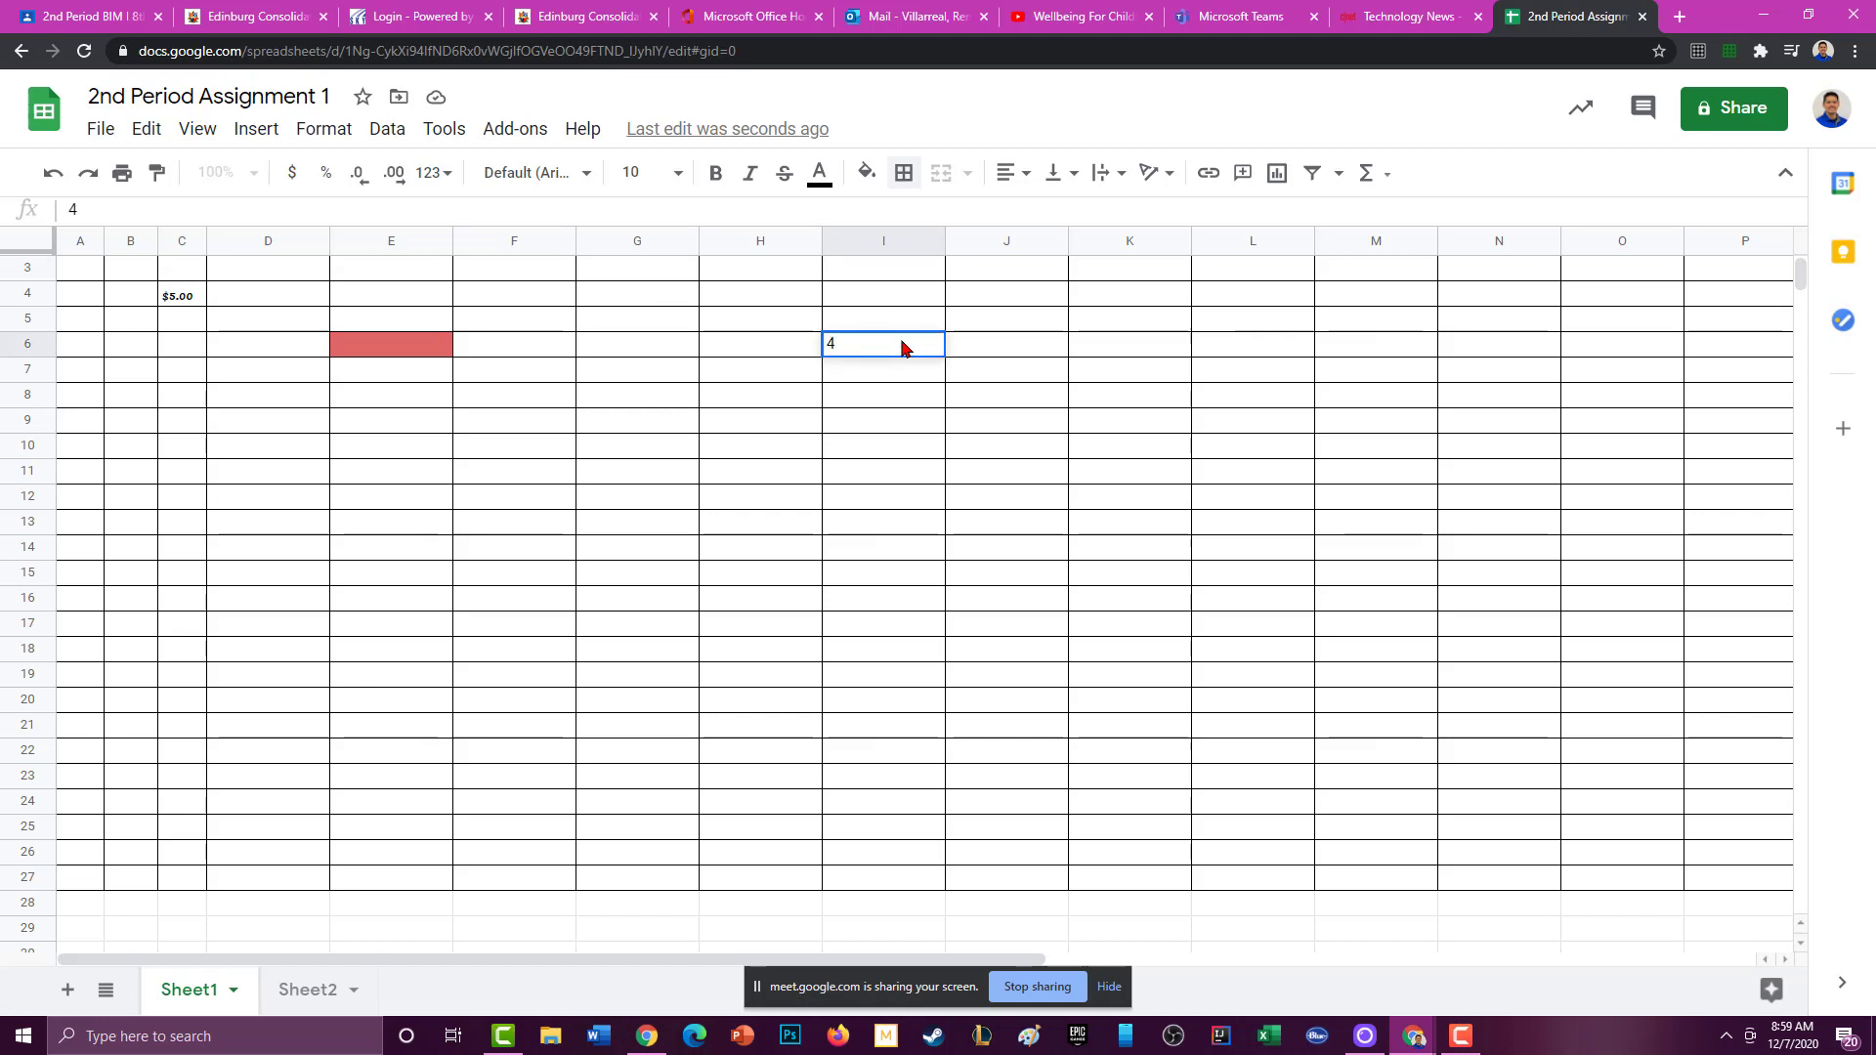
pyautogui.press('Return')
pyautogui.write('5')
pyautogui.press('Return')
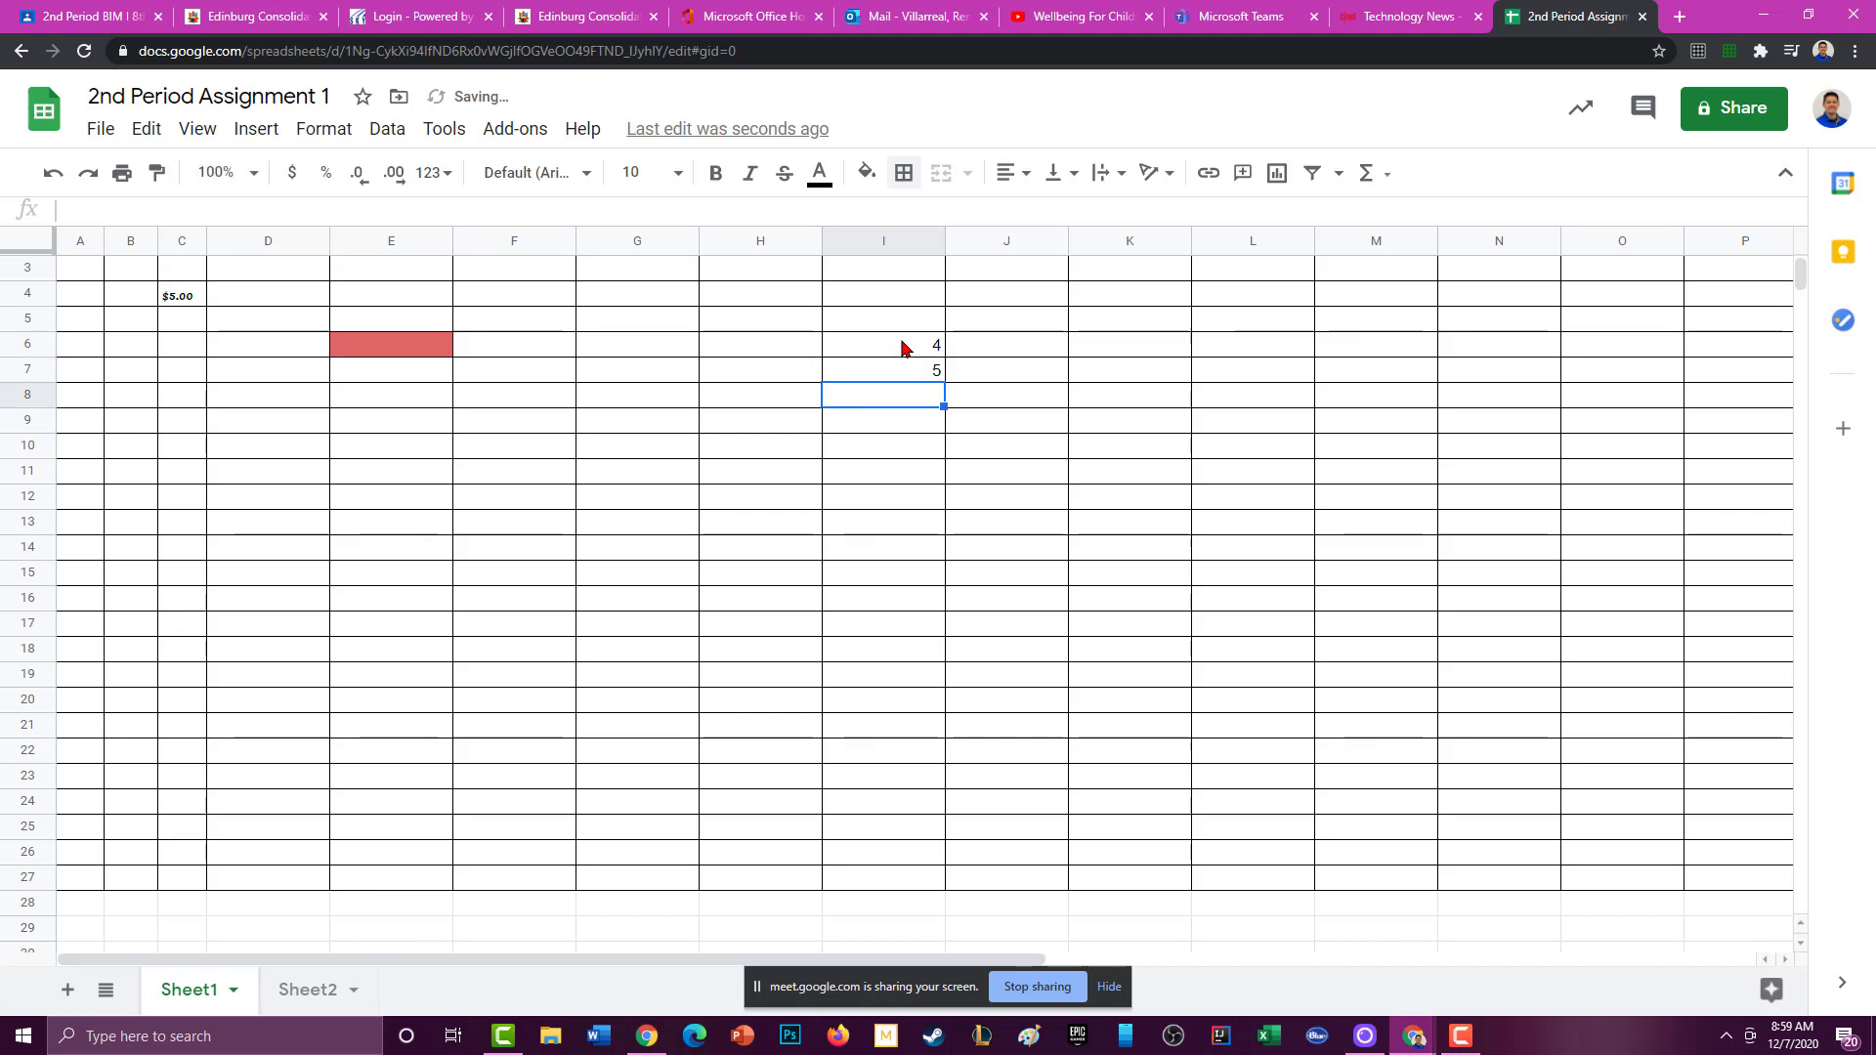
pyautogui.write('7')
pyautogui.press('Return')
pyautogui.write('8')
pyautogui.press('Return')
pyautogui.click(1093, 347)
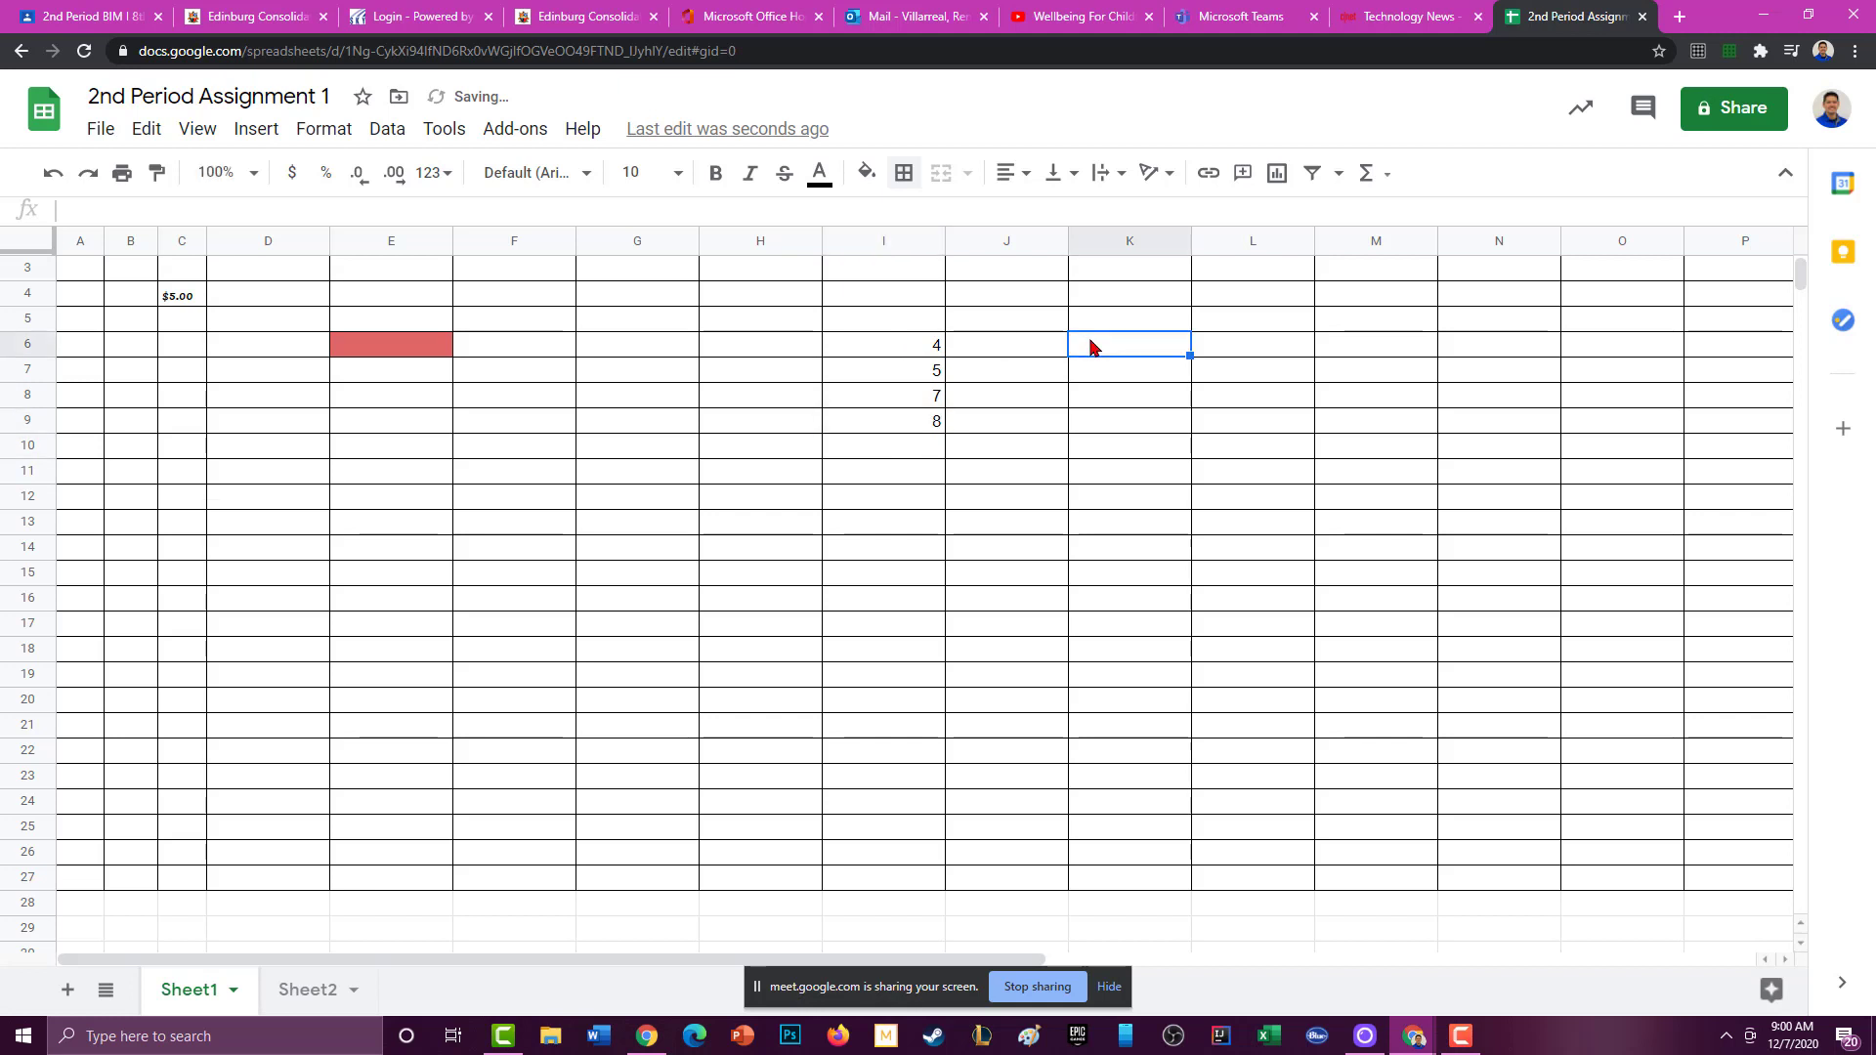
# Total the range I6:I10 in cell I11 with the SUM function, and view the list of other available functions.
pyautogui.click(931, 349)
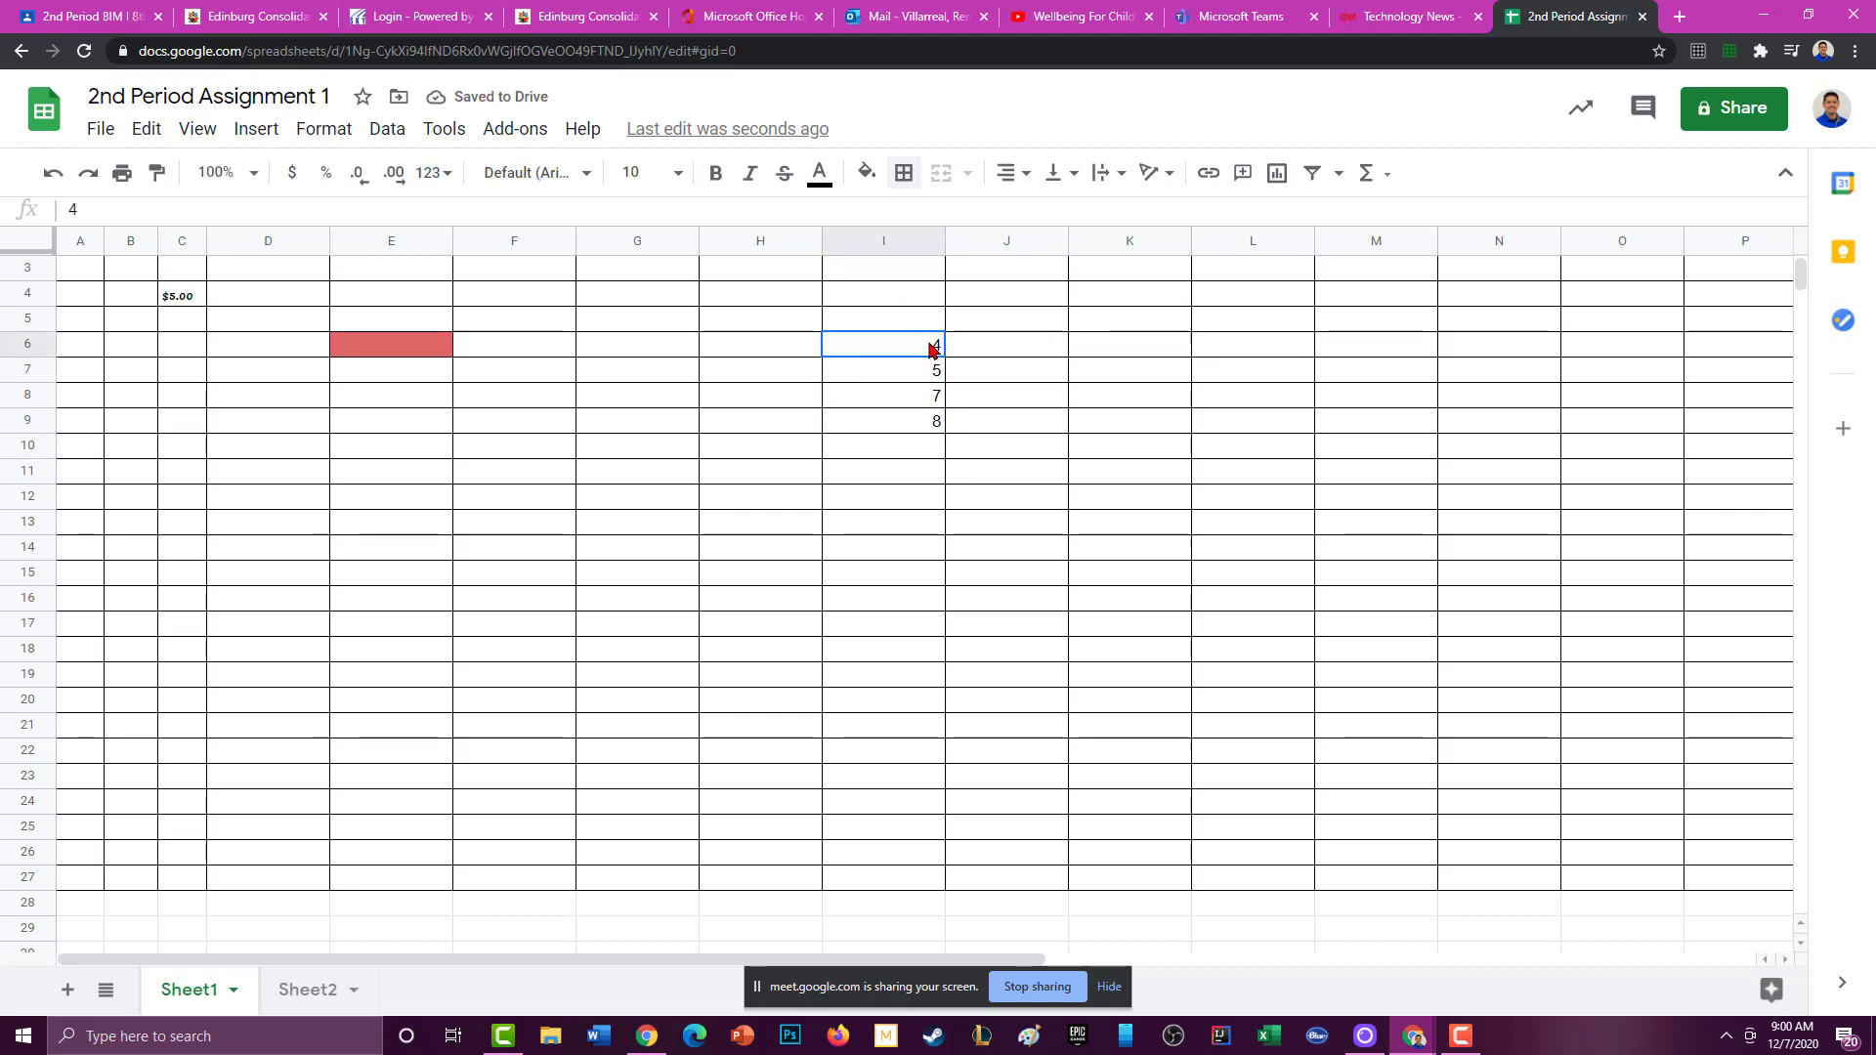
pyautogui.moveTo(923, 349); pyautogui.dragTo(913, 452)
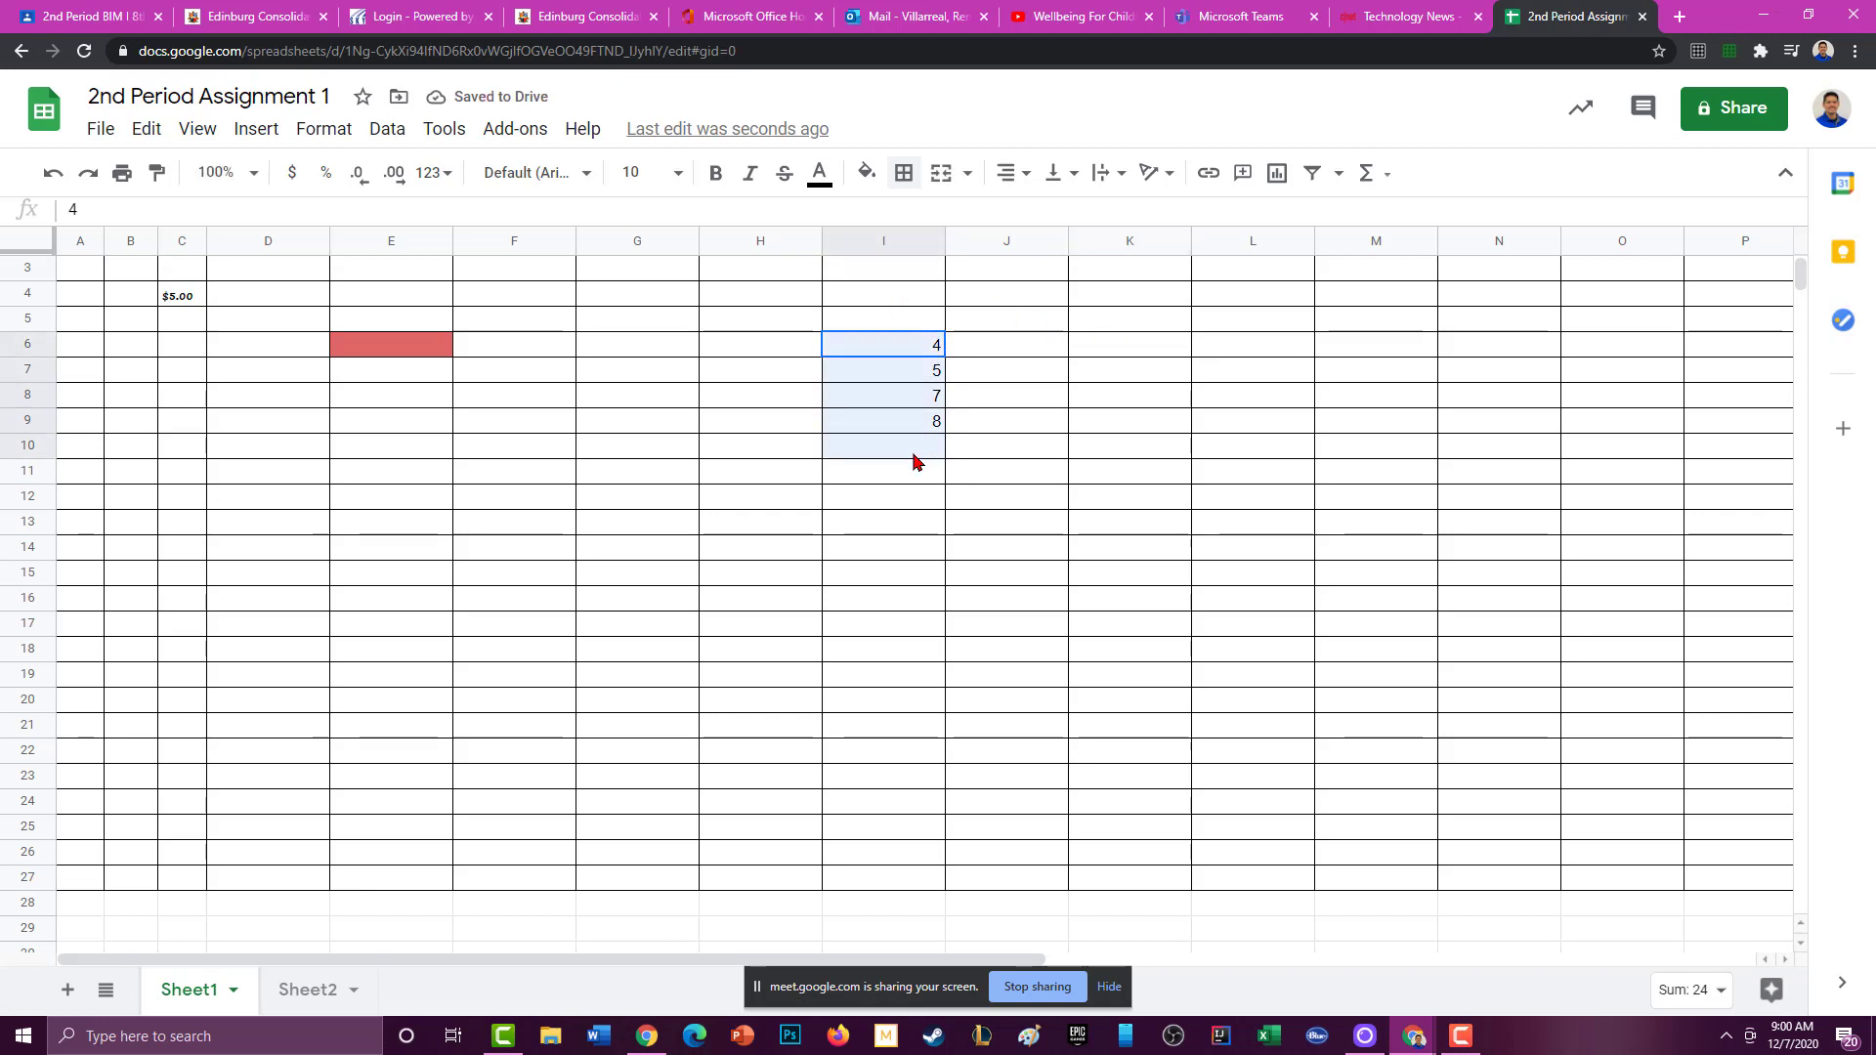
pyautogui.click(1367, 173)
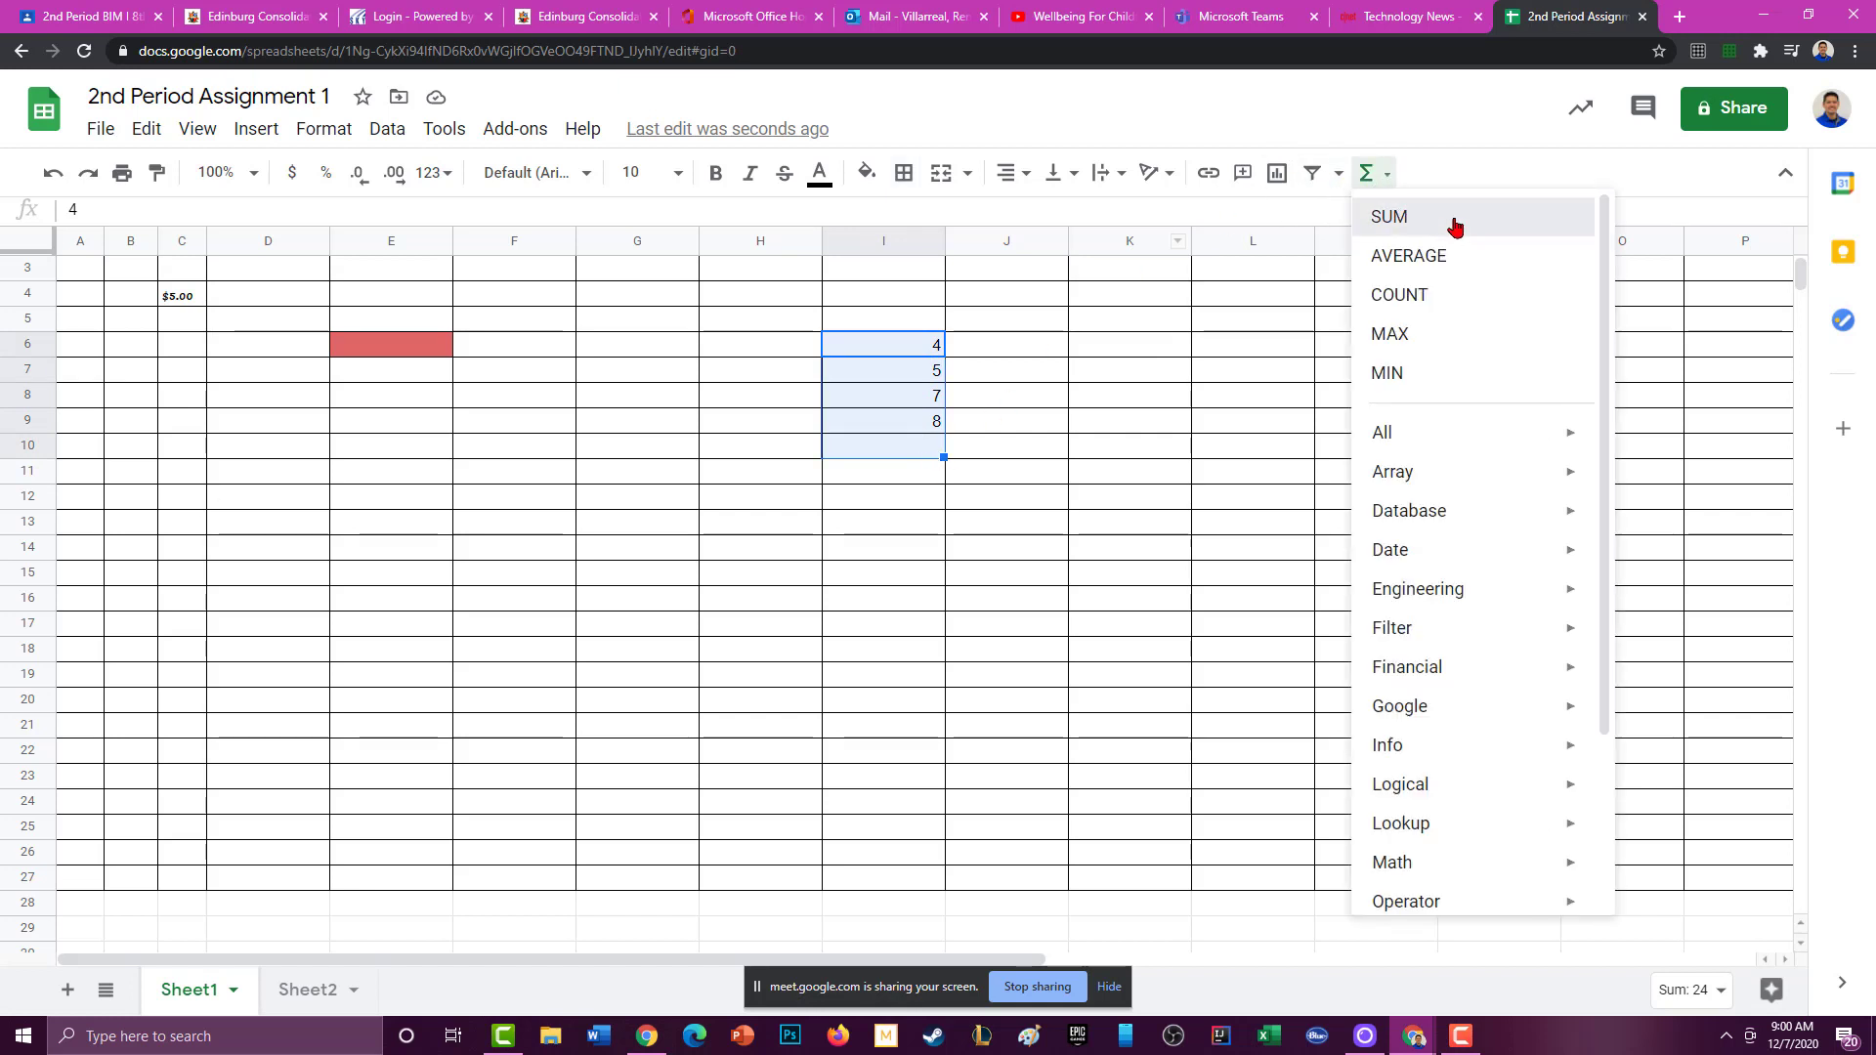
pyautogui.click(1455, 227)
pyautogui.click(1112, 379)
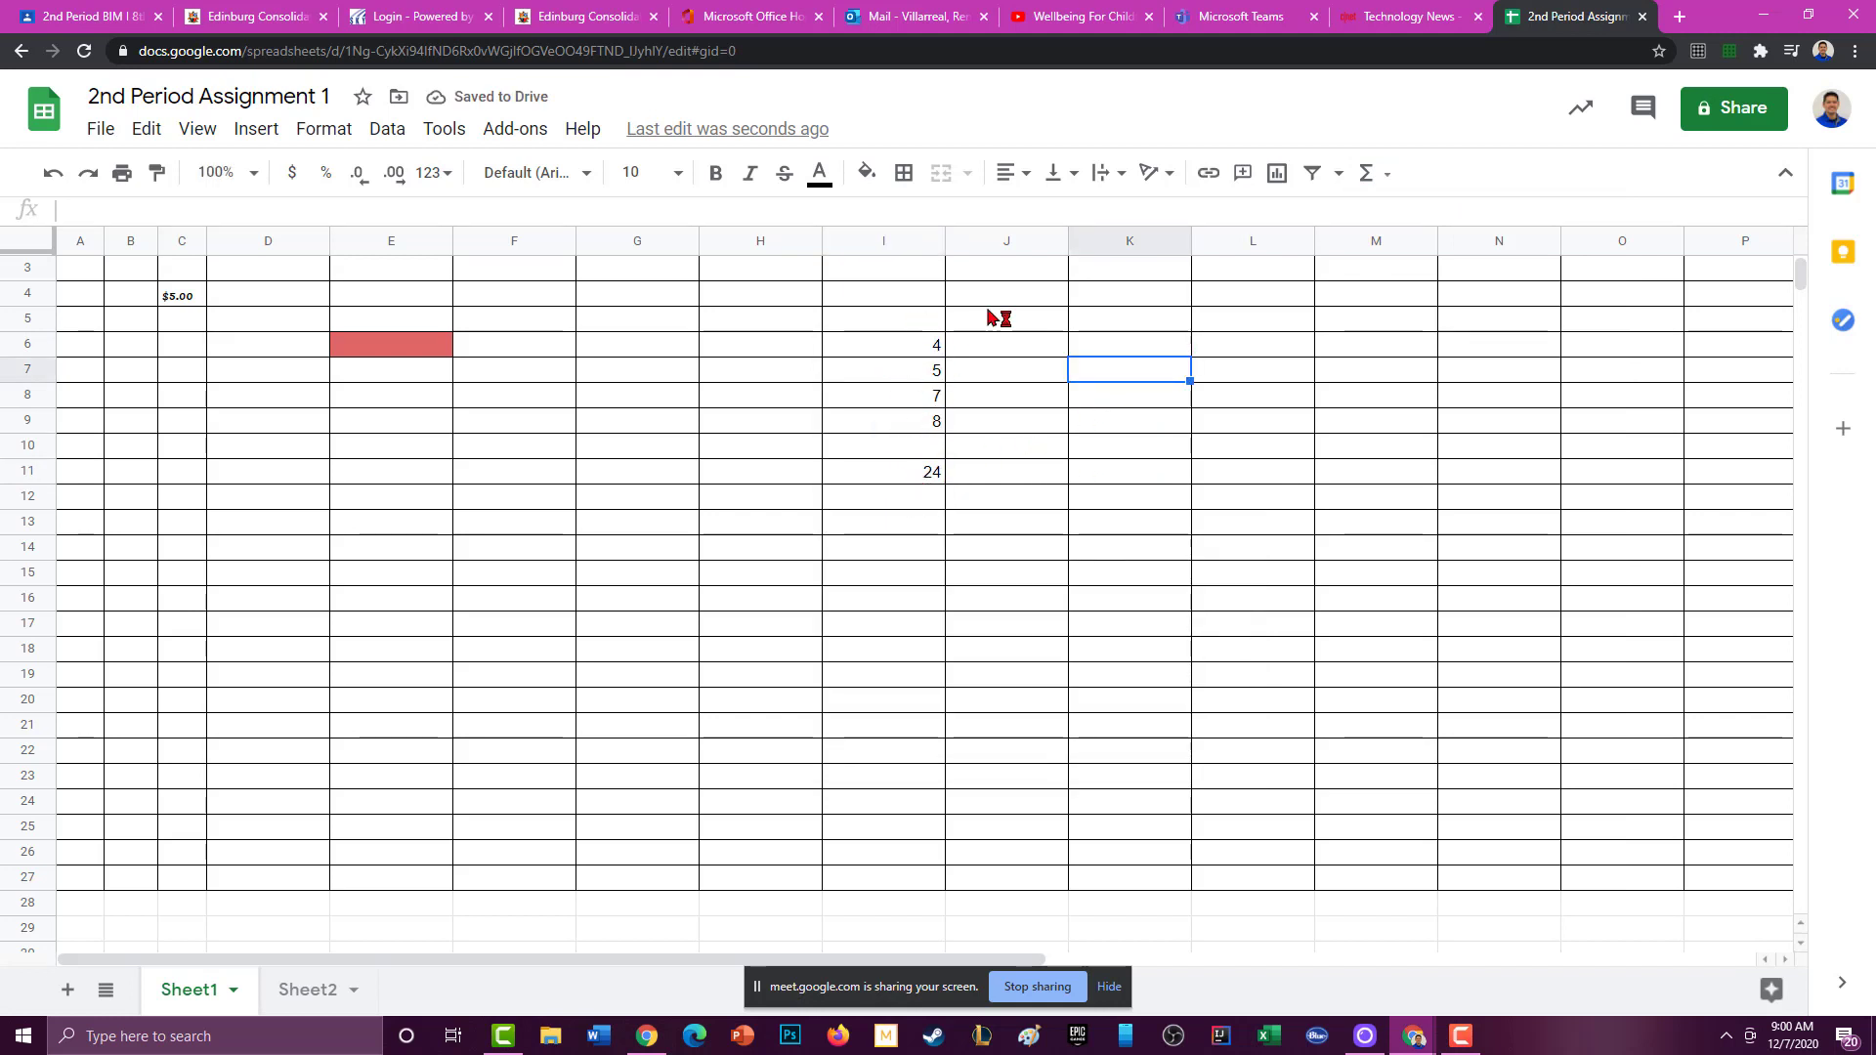
pyautogui.click(1388, 182)
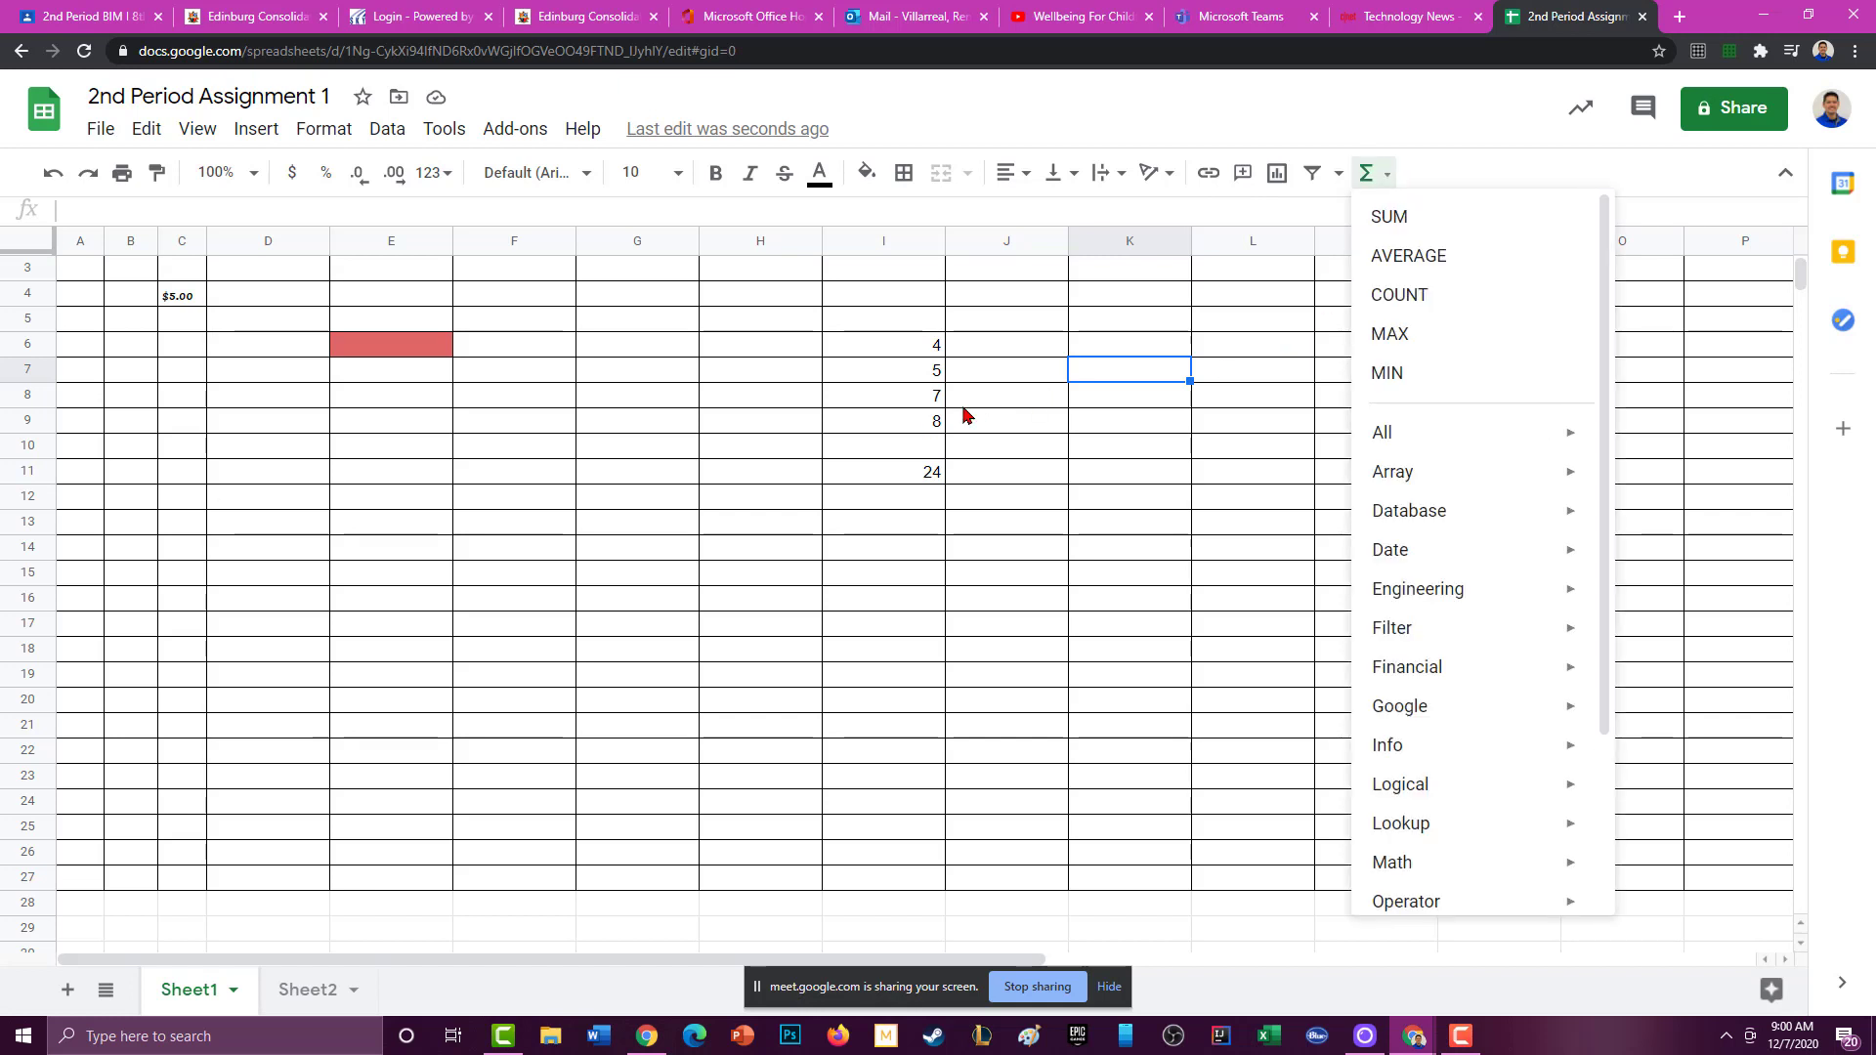
pyautogui.click(982, 381)
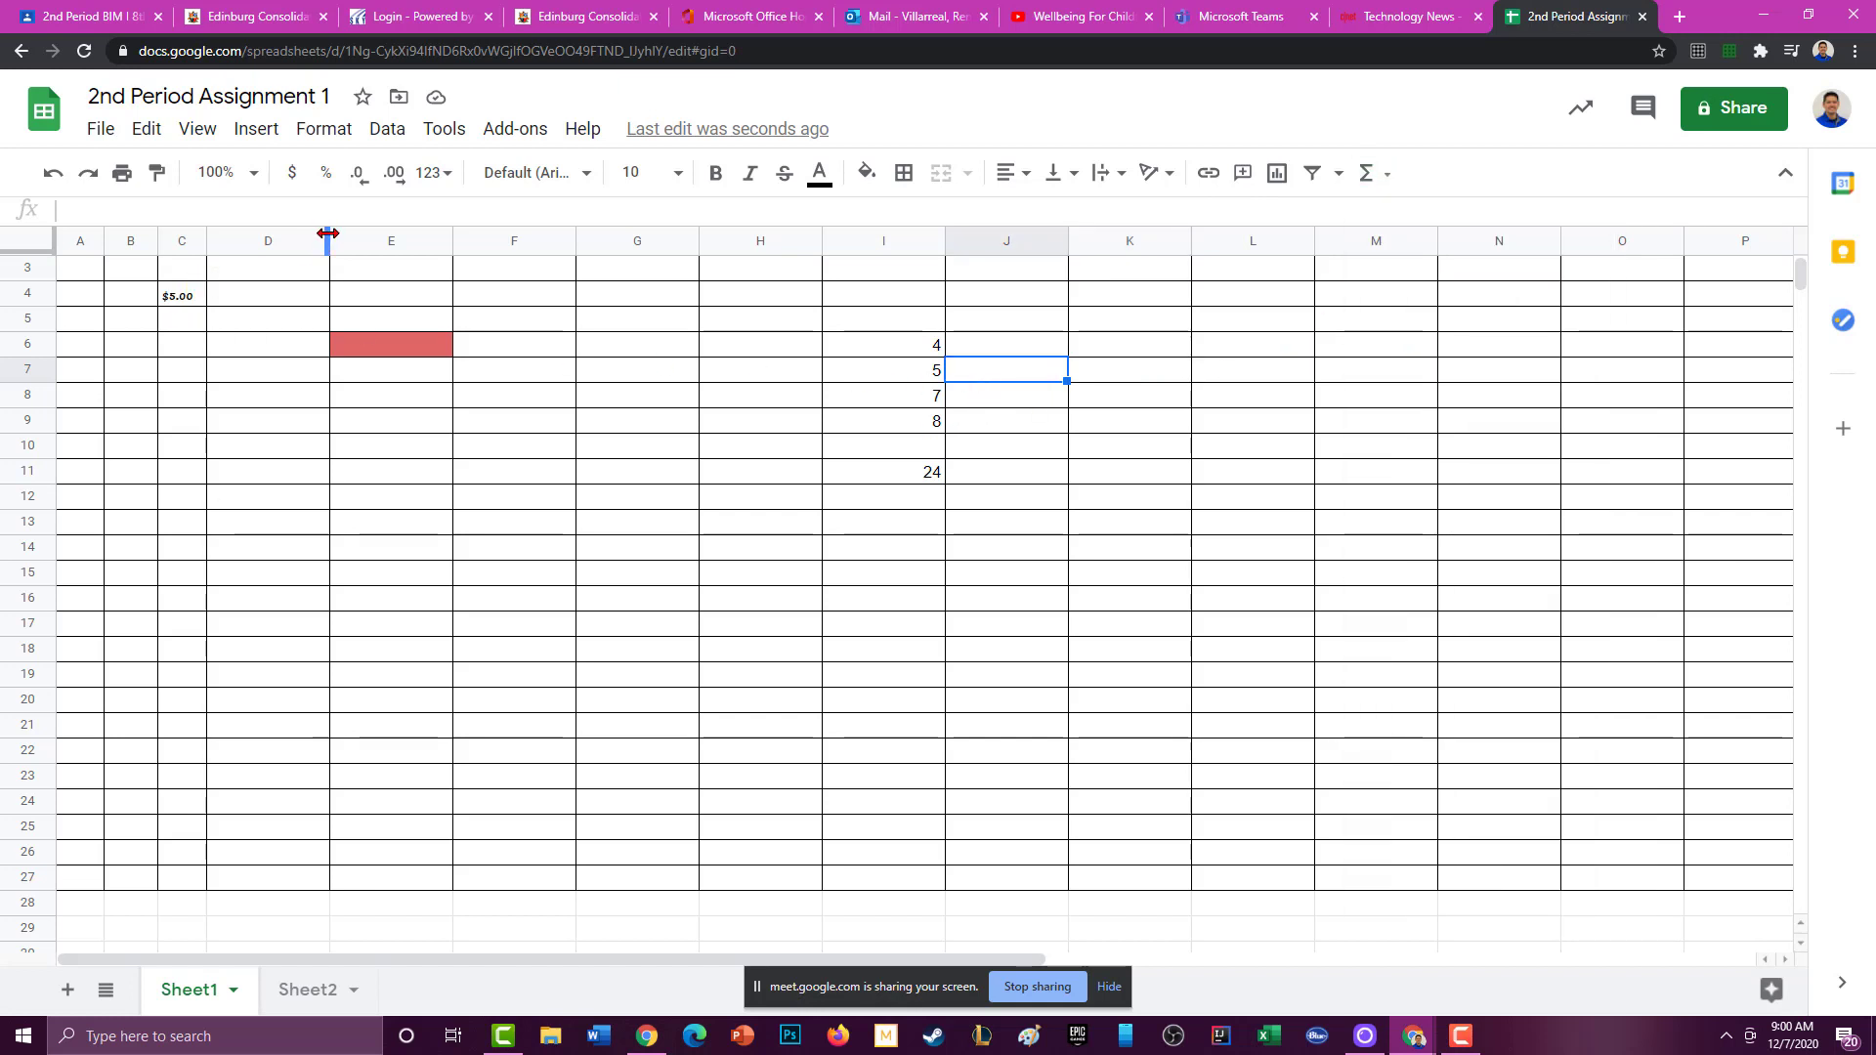
# Narrow columns D and E to about two thirds of their width.
pyautogui.moveTo(324, 240); pyautogui.dragTo(364, 236)
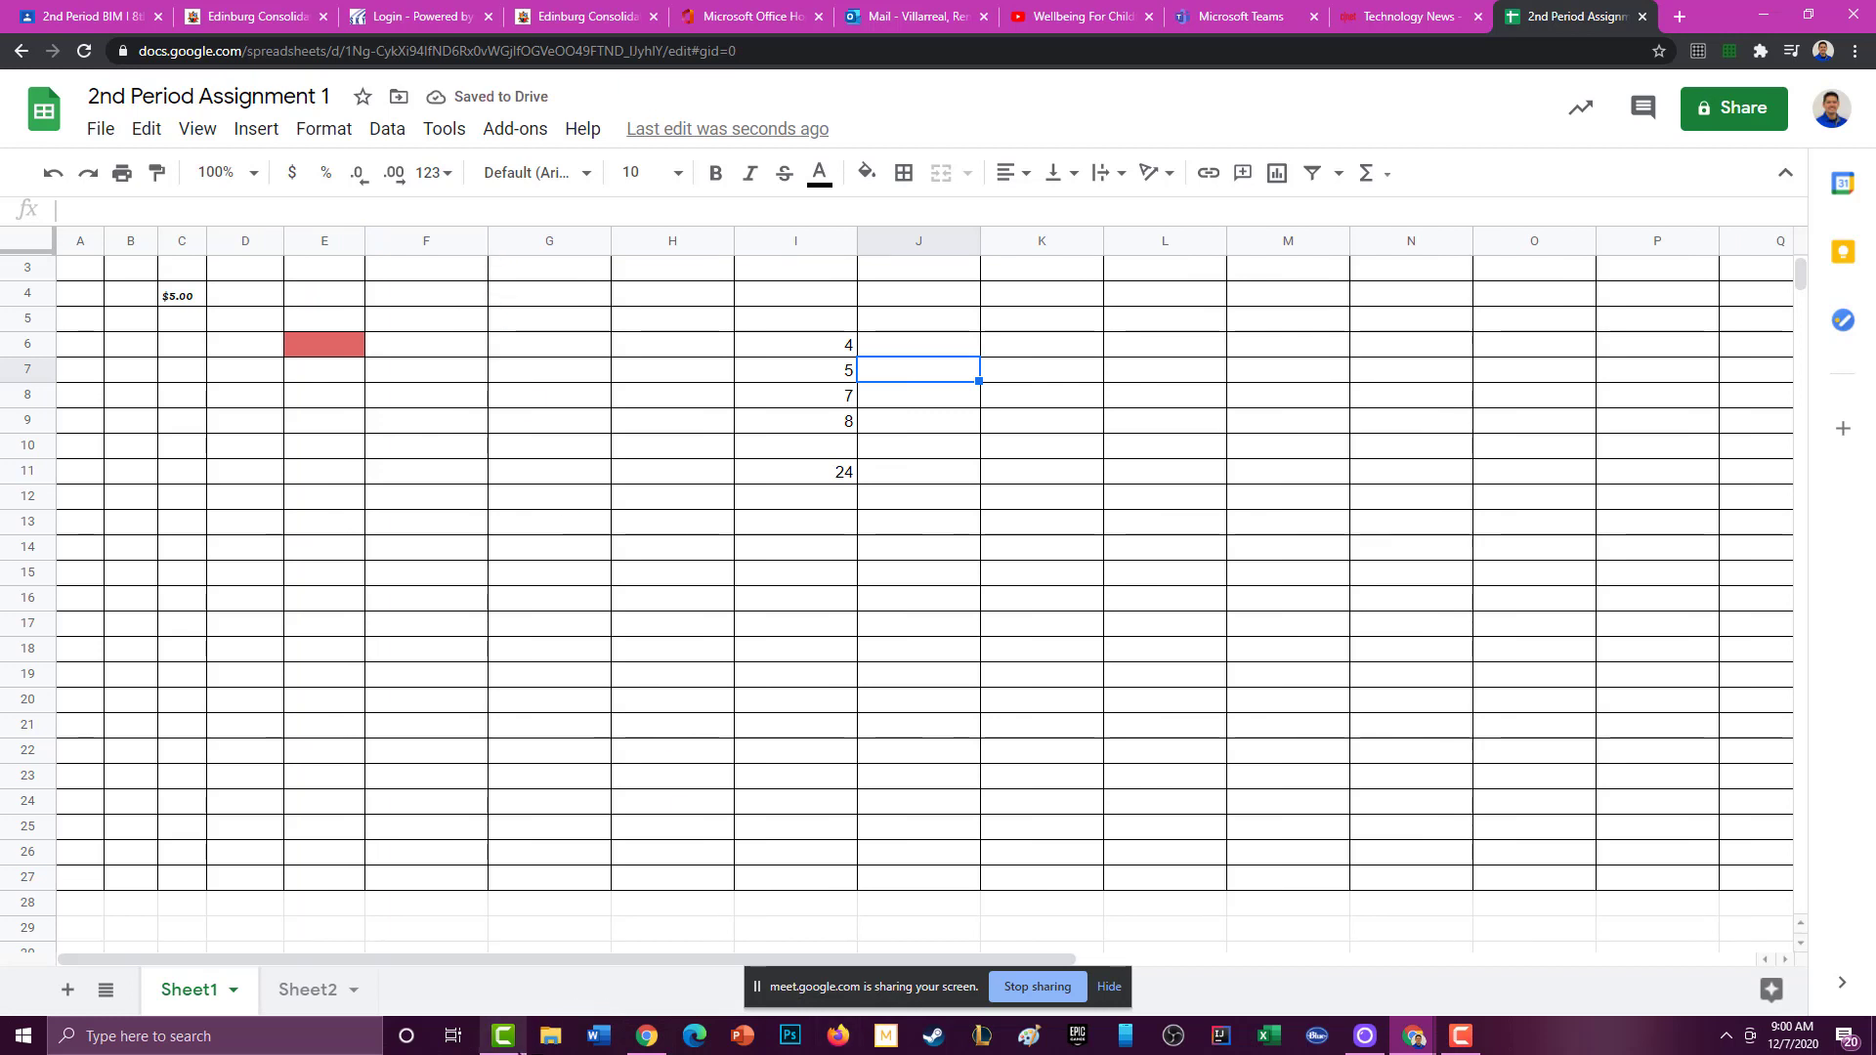
pyautogui.moveTo(502, 1034)
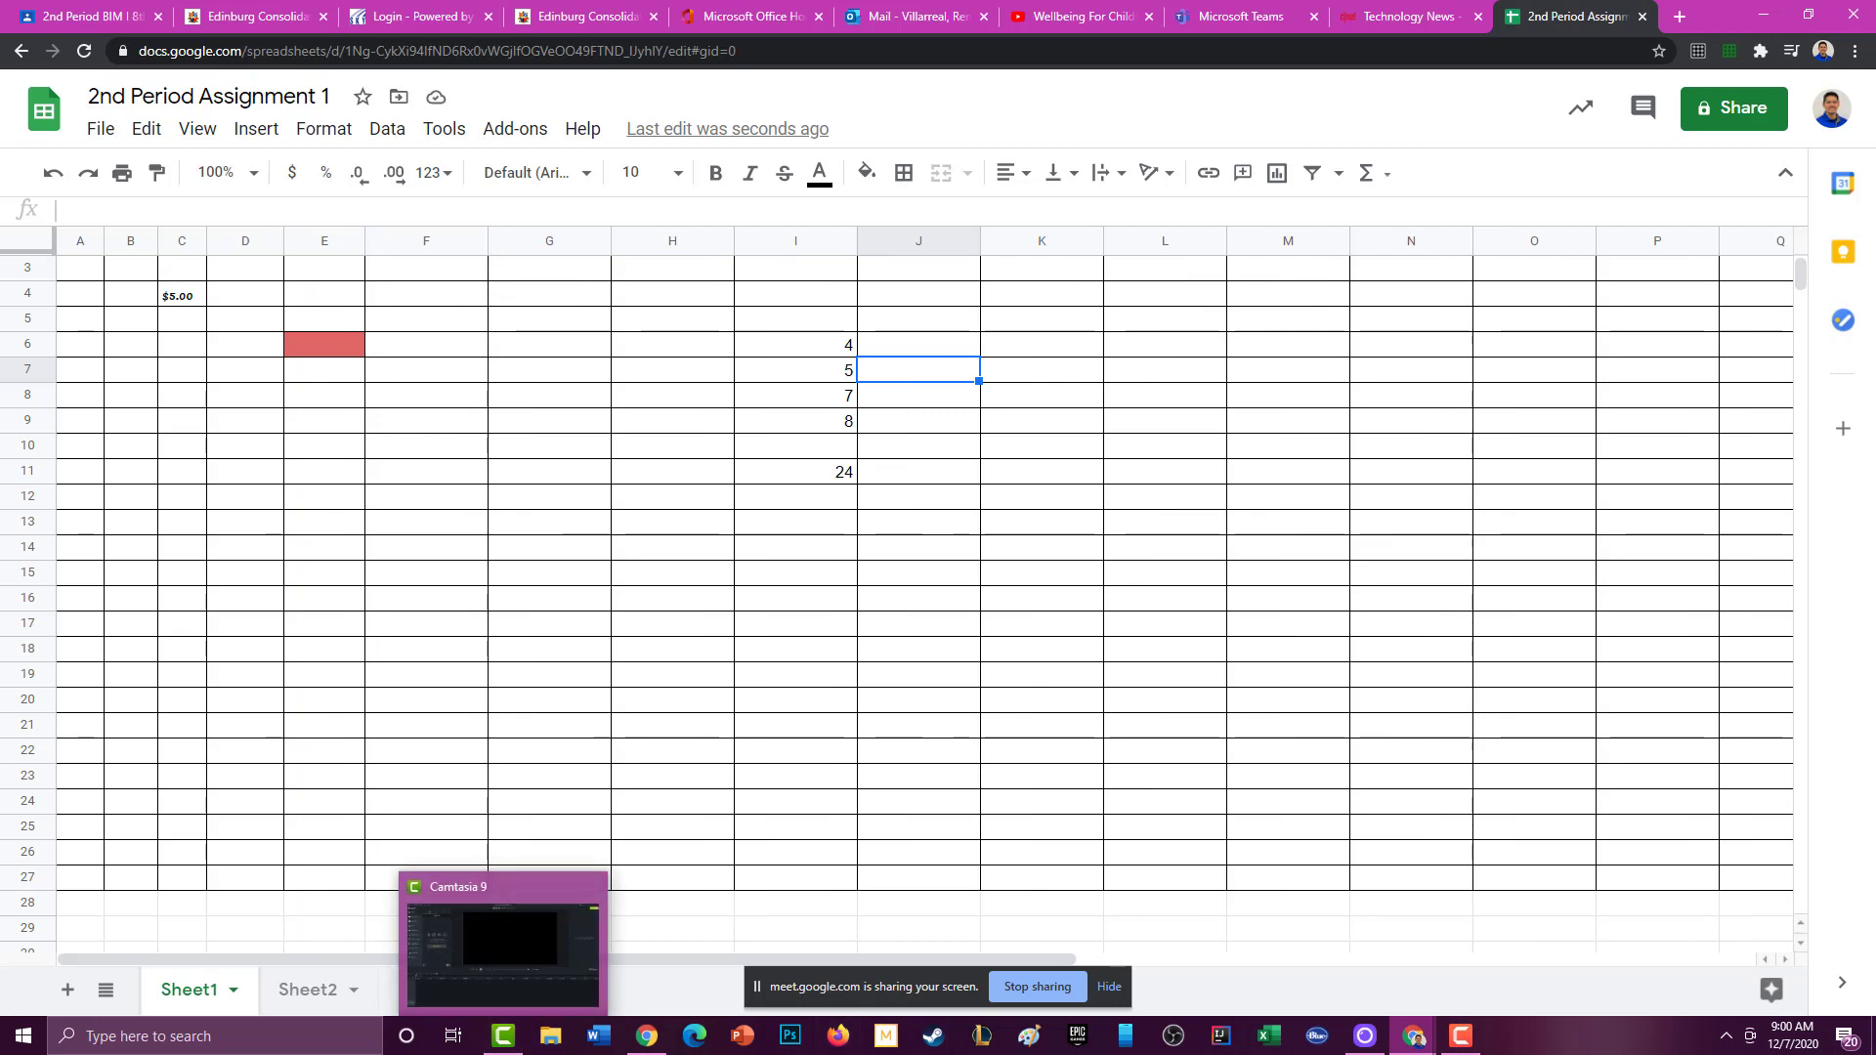